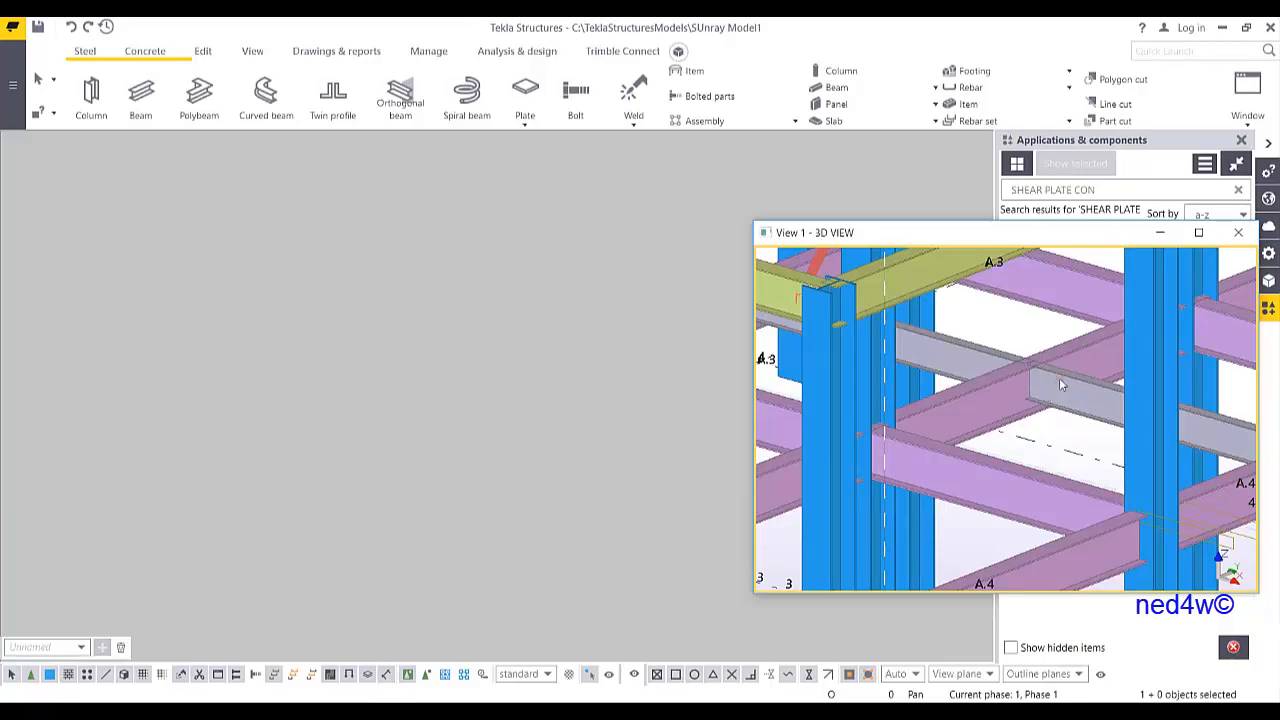
# Create the default part views of the grey secondary beam that meets the purple girder
pyautogui.rightClick(977, 370)
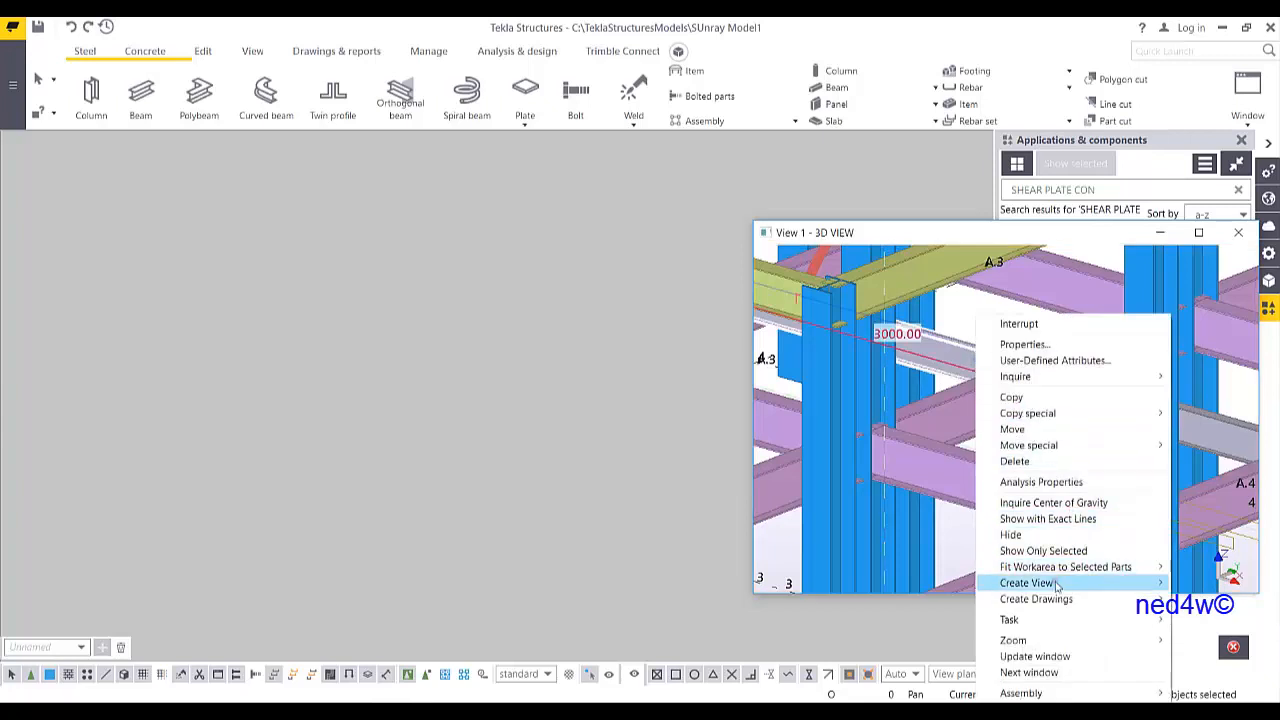
pyautogui.moveTo(1055, 585)
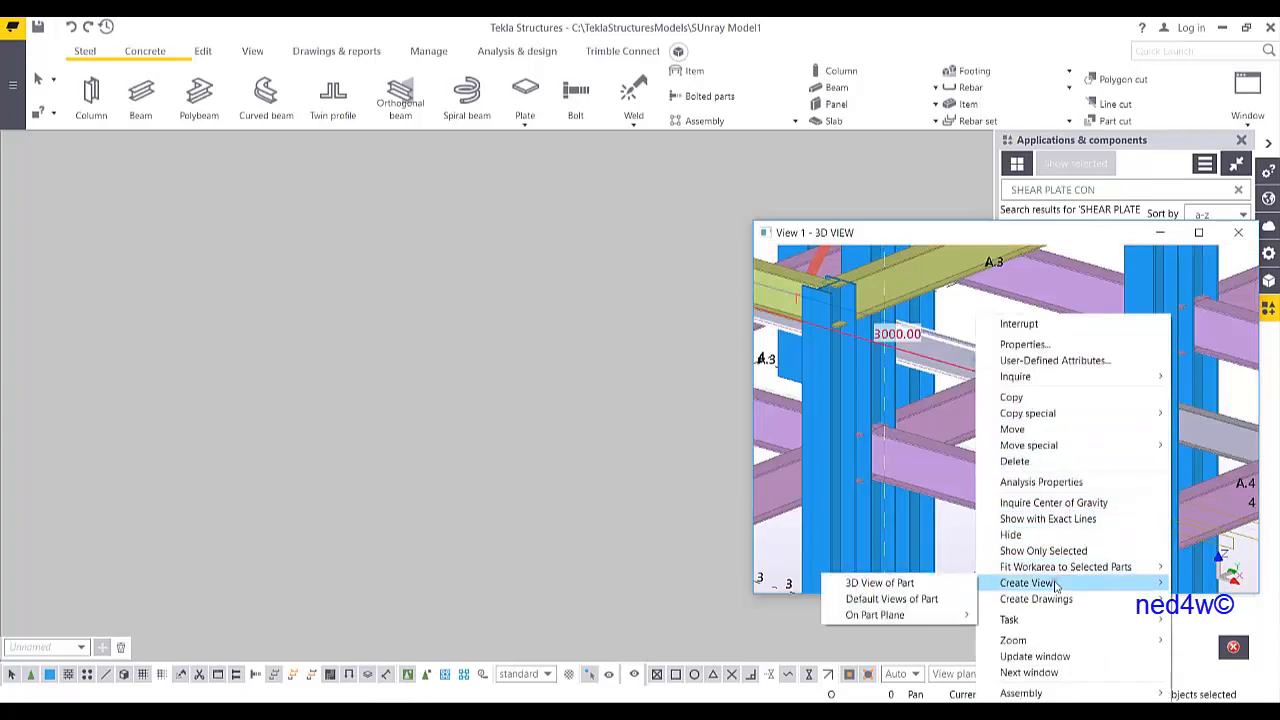
pyautogui.click(900, 599)
pyautogui.click(590, 680)
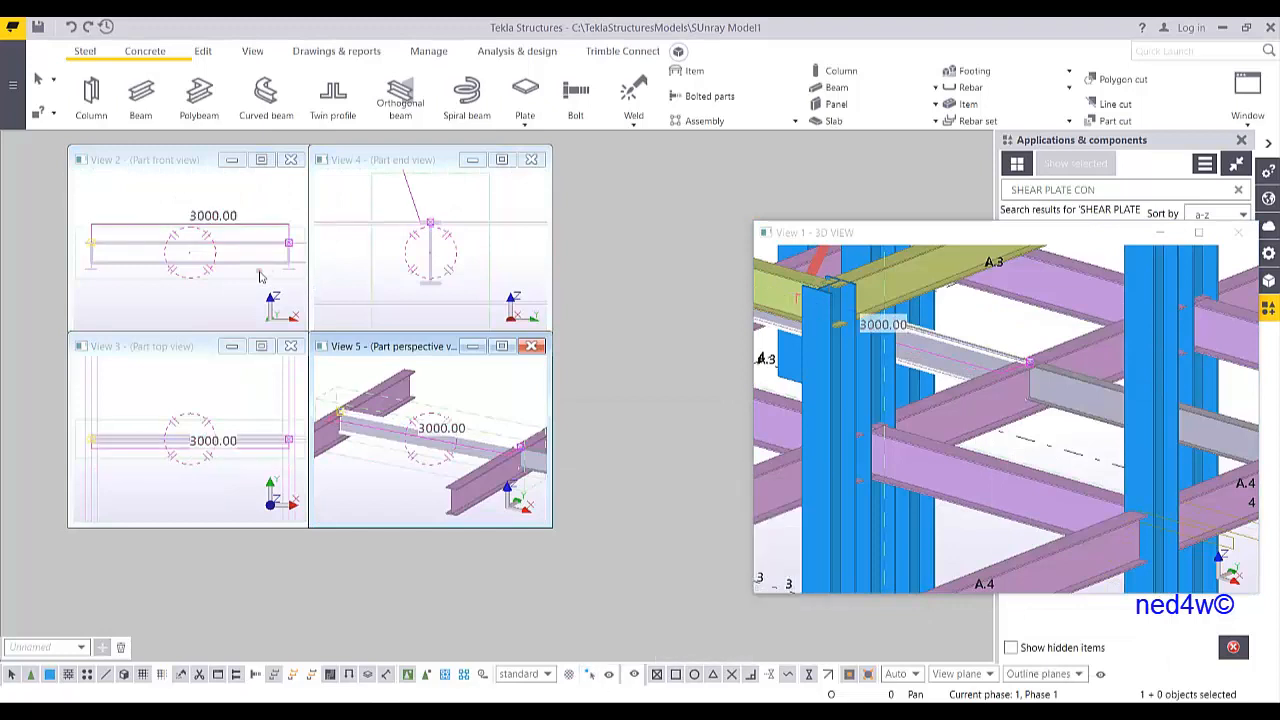
# Enlarge the part front view to fill the modelling area and minimize the 3D view
pyautogui.click(245, 300)
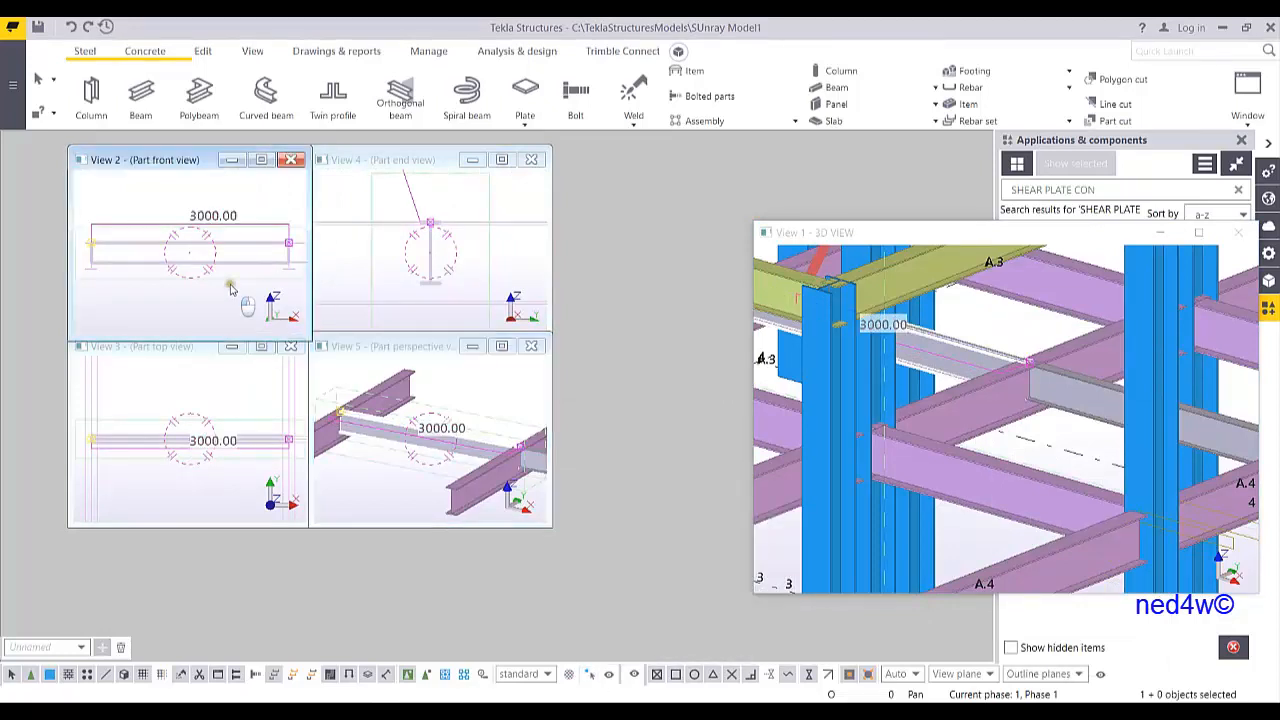
pyautogui.moveTo(305, 336); pyautogui.dragTo(987, 647)
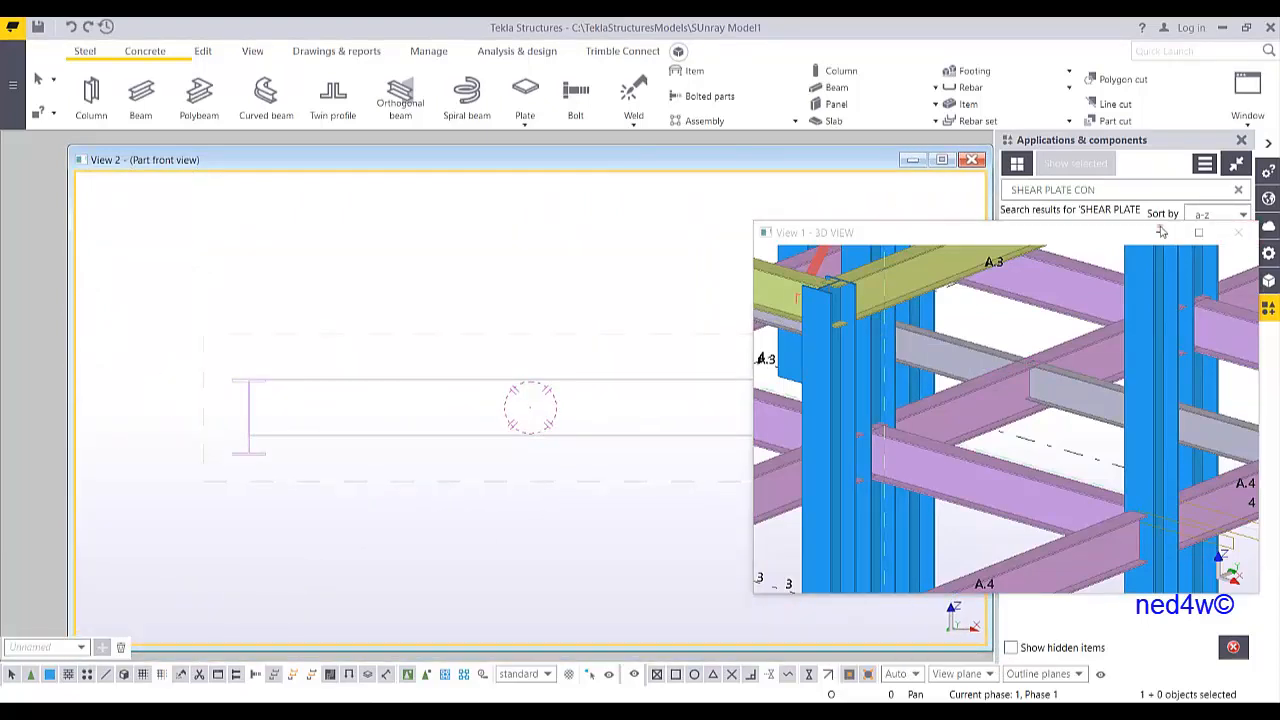
pyautogui.moveTo(1114, 231); pyautogui.dragTo(1110, 233)
pyautogui.click(1173, 234)
pyautogui.moveTo(68, 146); pyautogui.dragTo(6, 133)
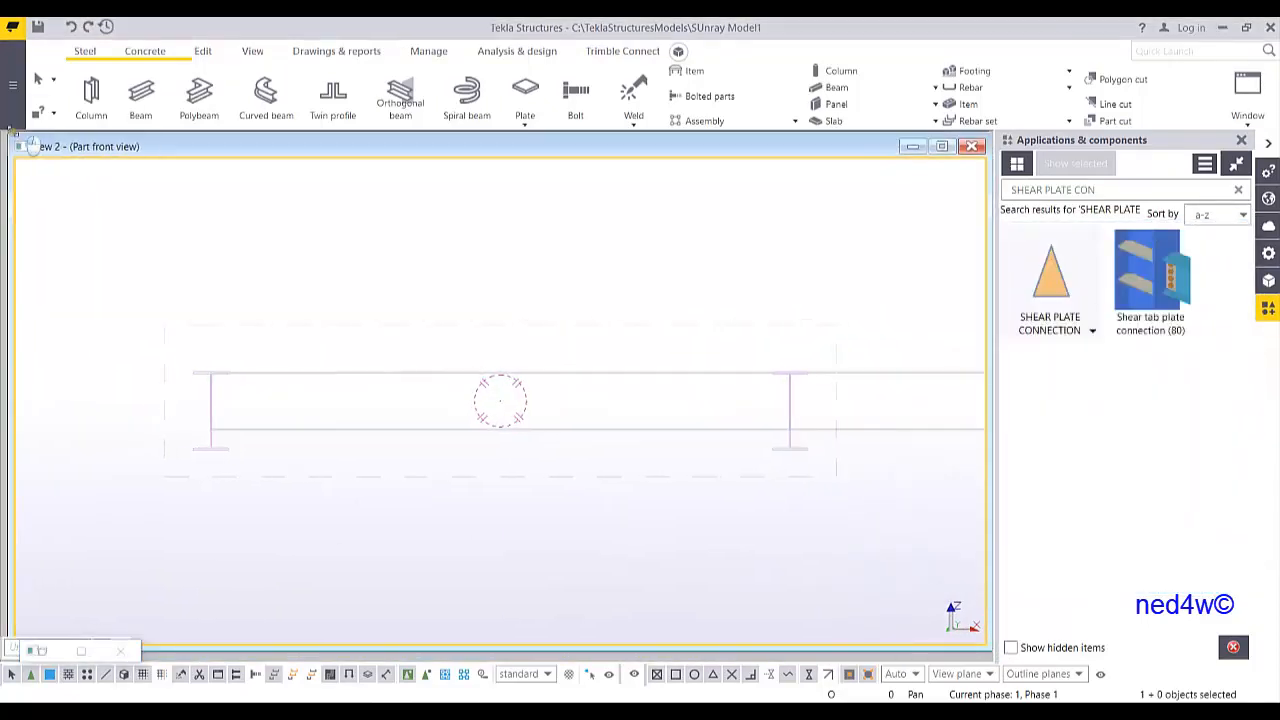
# Set the front view's work area by two points enclosing the girder section at the secondary beam's right end
pyautogui.moveTo(799, 389); pyautogui.dragTo(556, 356, button='middle')
pyautogui.scroll(4, 556, 356)
pyautogui.moveTo(598, 395); pyautogui.dragTo(486, 382, button='middle')
pyautogui.scroll(-2, 486, 382)
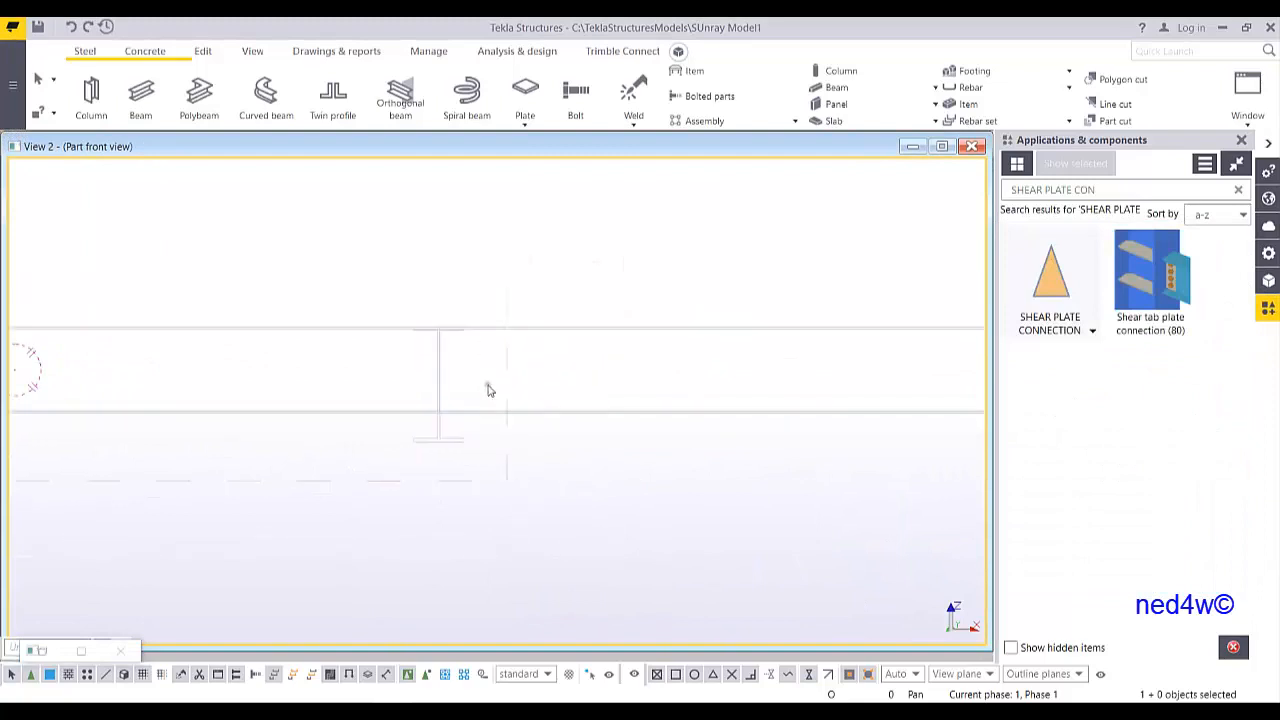
pyautogui.scroll(2, 446, 351)
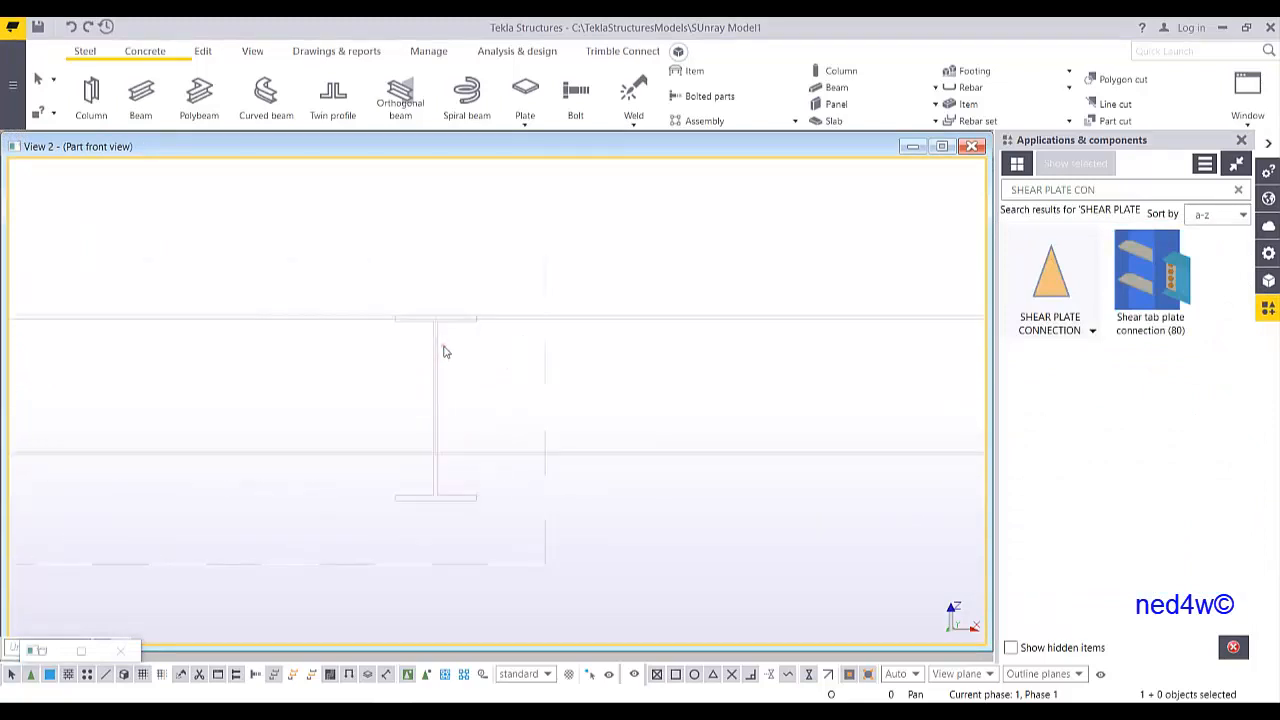
pyautogui.click(253, 51)
pyautogui.click(307, 95)
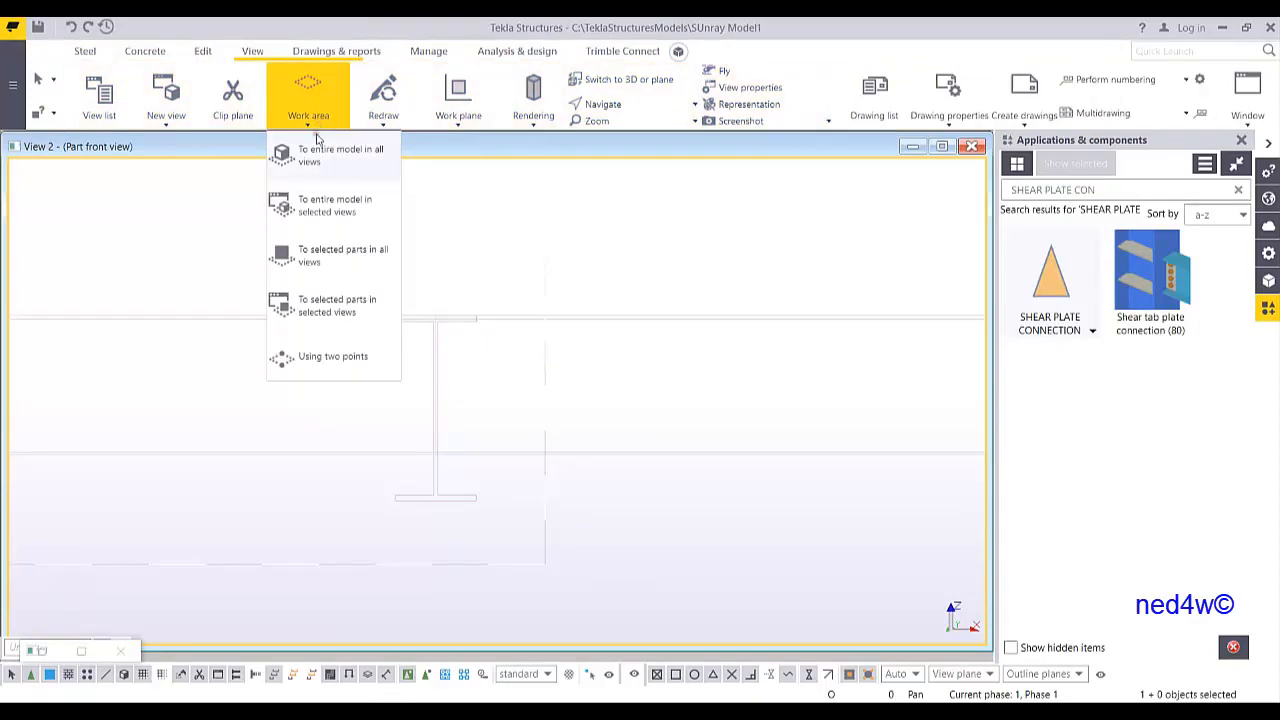
pyautogui.click(313, 356)
pyautogui.click(199, 203)
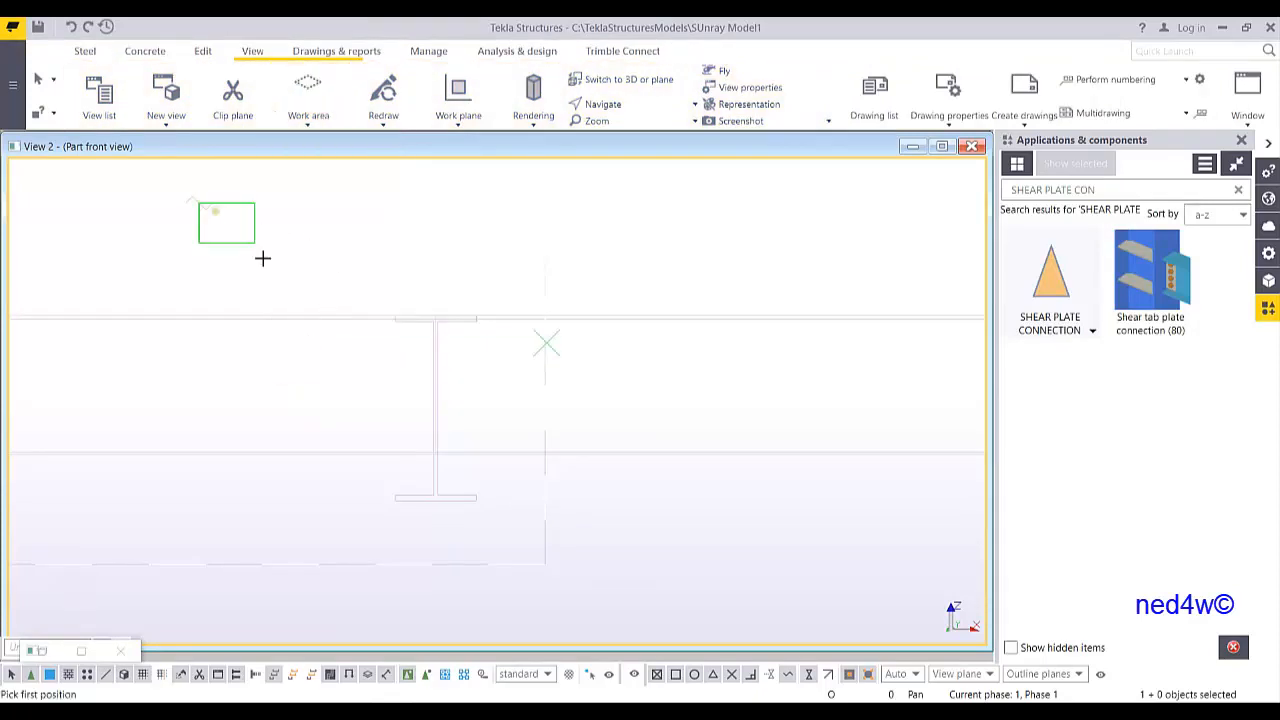
pyautogui.click(668, 604)
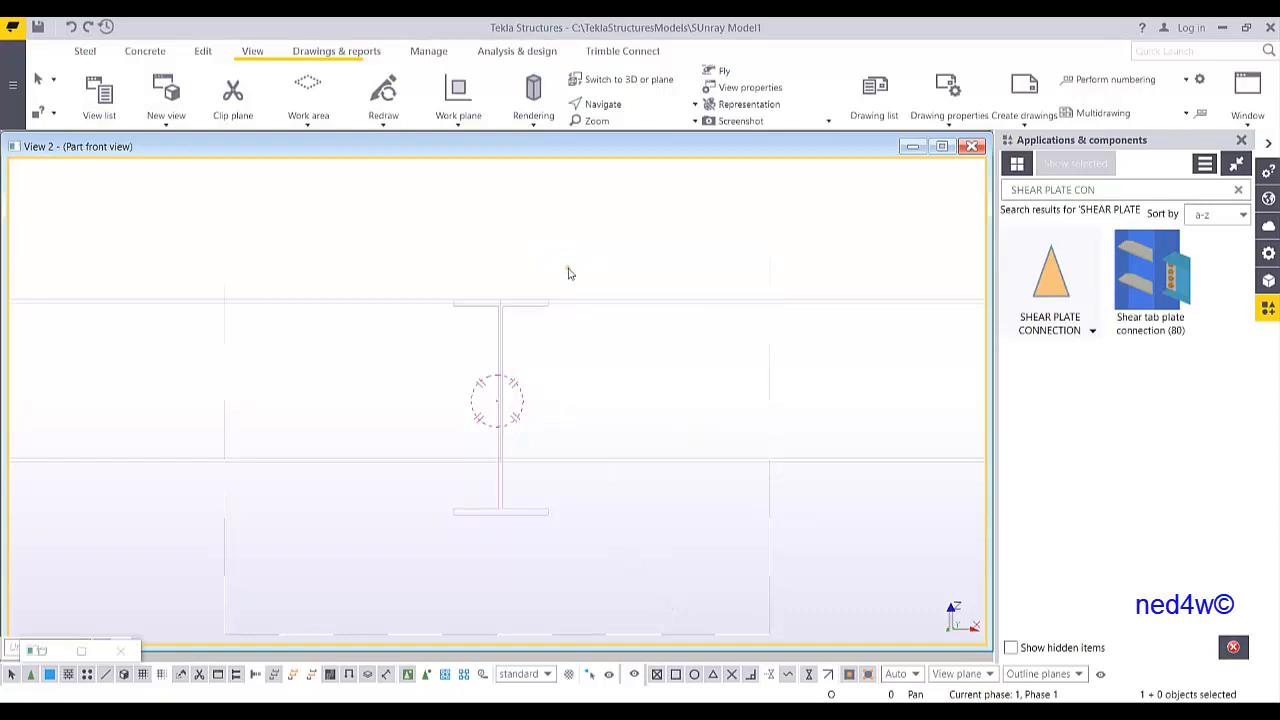
# Fit the end of the secondary beam right of the girder along a vertical line 10 mm clear of the web face
pyautogui.scroll(4, 500, 355)
pyautogui.moveTo(568, 306); pyautogui.dragTo(574, 329, button='middle')
pyautogui.scroll(-1, 575, 330)
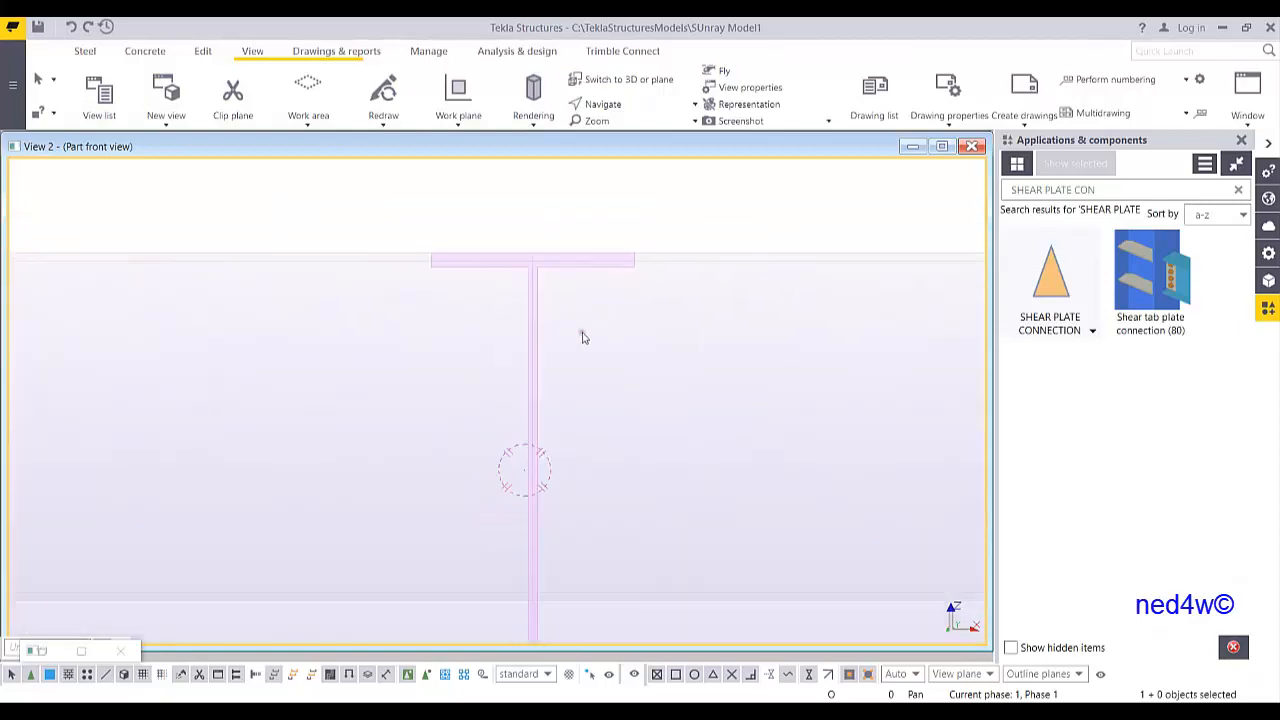
pyautogui.scroll(-2, 585, 345)
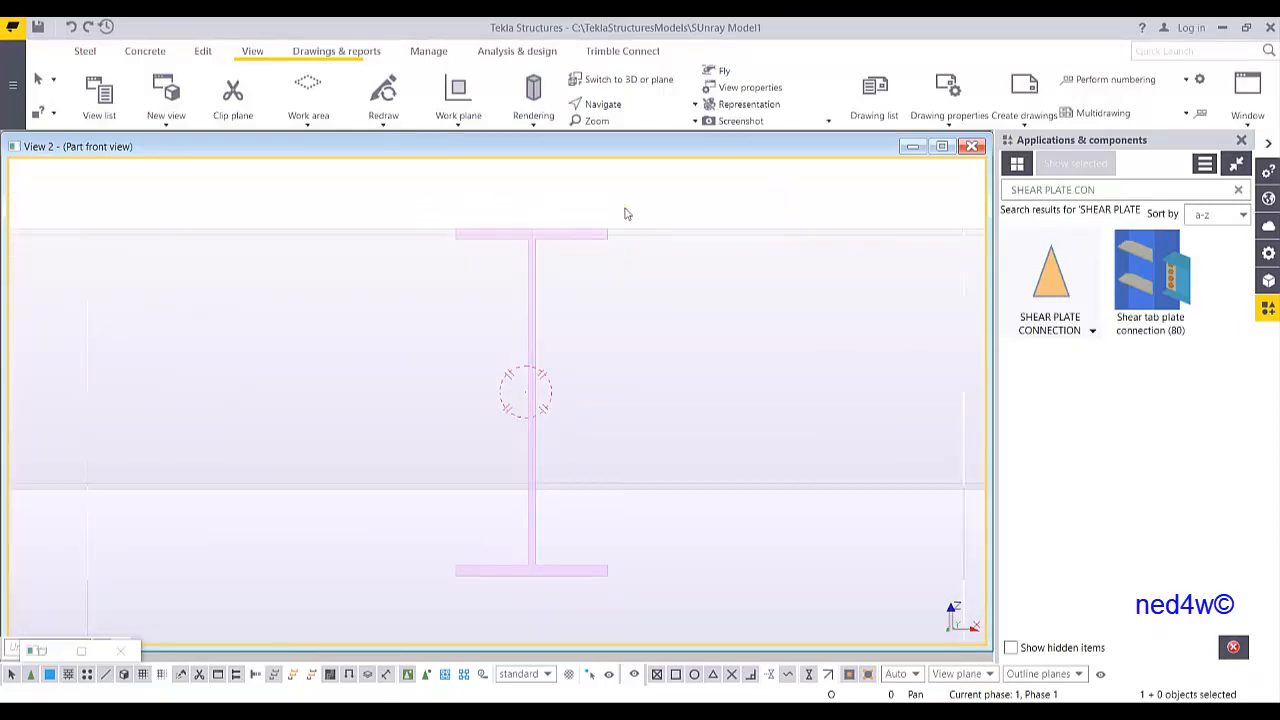
pyautogui.scroll(1, 551, 450)
pyautogui.moveTo(551, 477); pyautogui.dragTo(537, 511, button='middle')
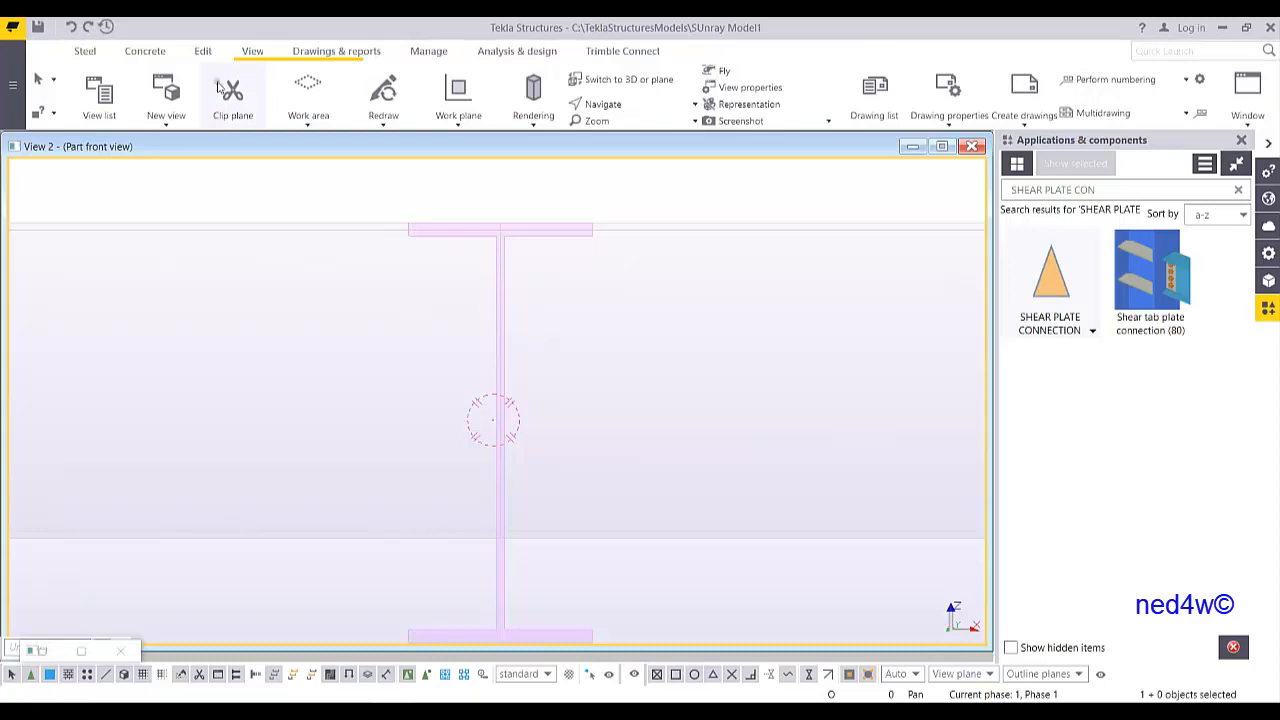
pyautogui.click(201, 52)
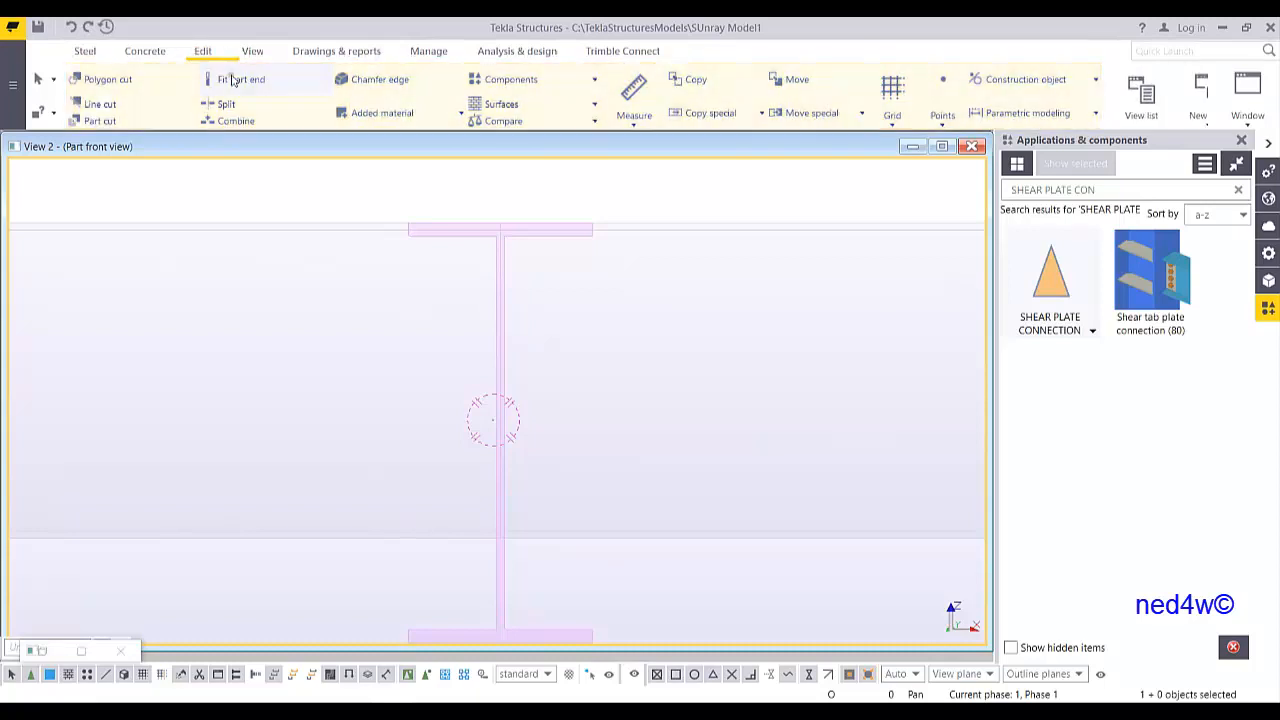
pyautogui.click(236, 88)
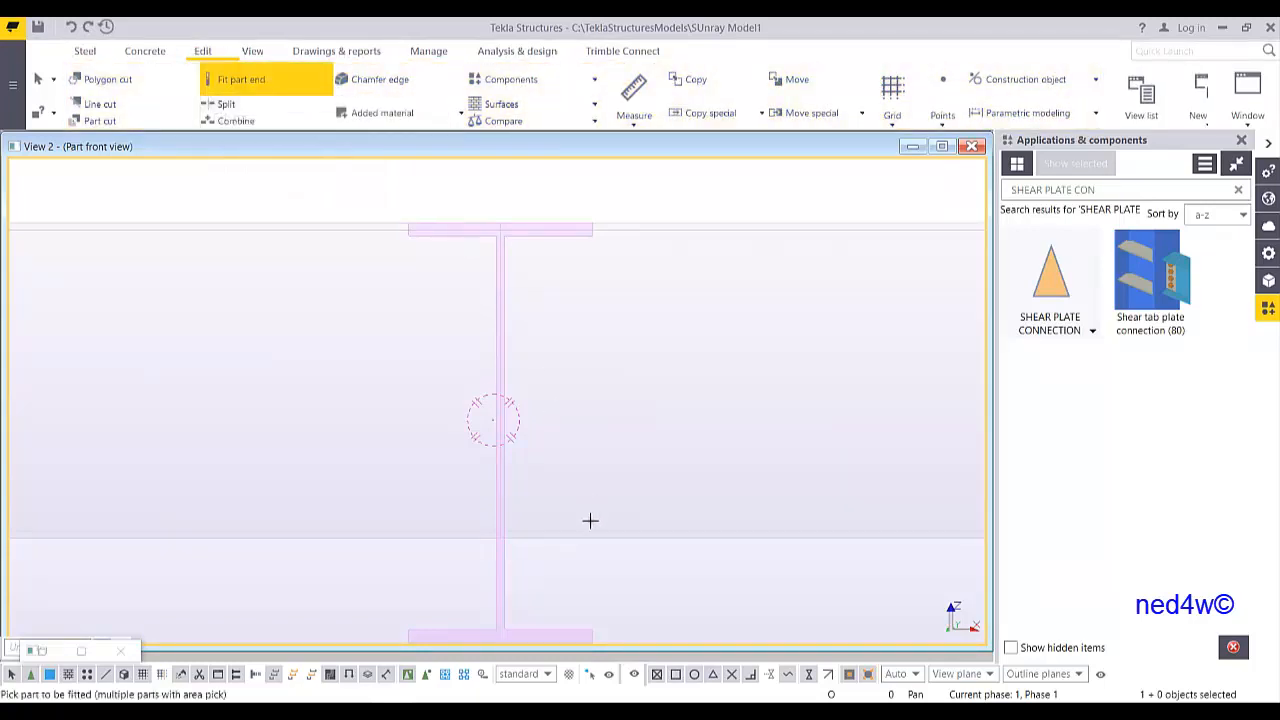
pyautogui.click(523, 537)
pyautogui.scroll(4, 523, 537)
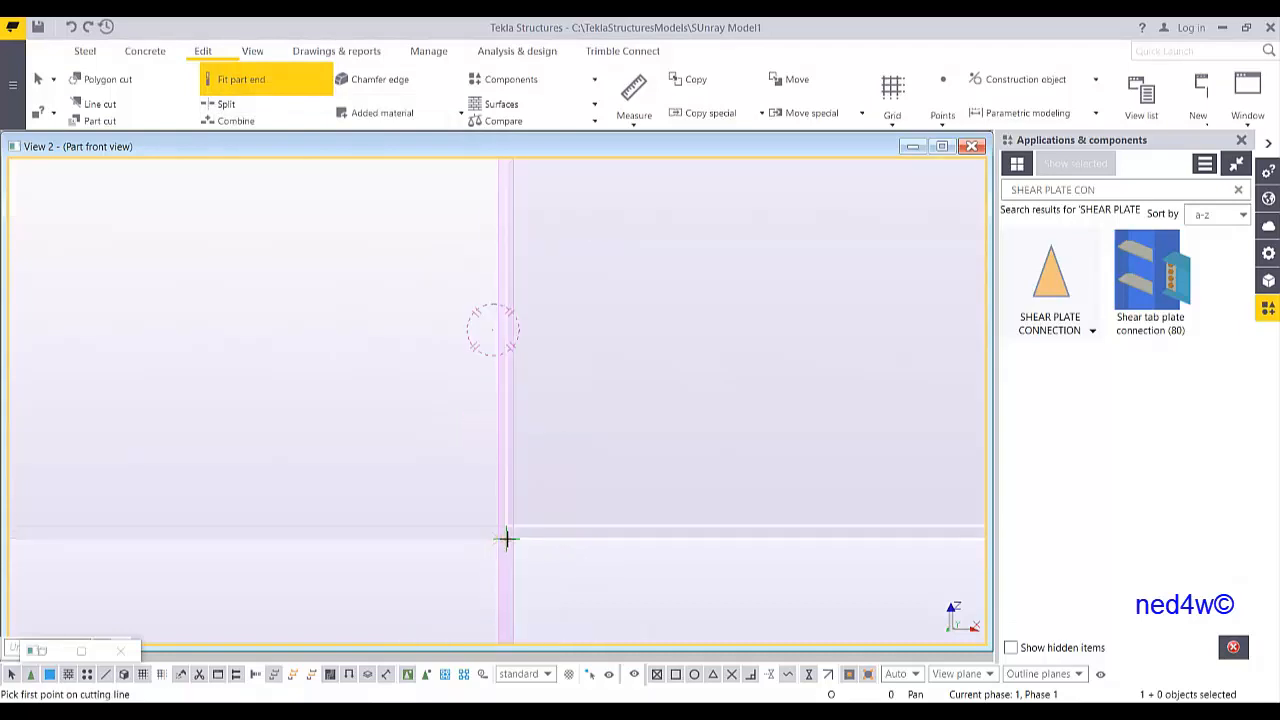
pyautogui.click(523, 536)
pyautogui.write('20')
pyautogui.press('Return')
pyautogui.scroll(-2, 588, 478)
pyautogui.scroll(-2, 600, 452)
pyautogui.click(582, 302)
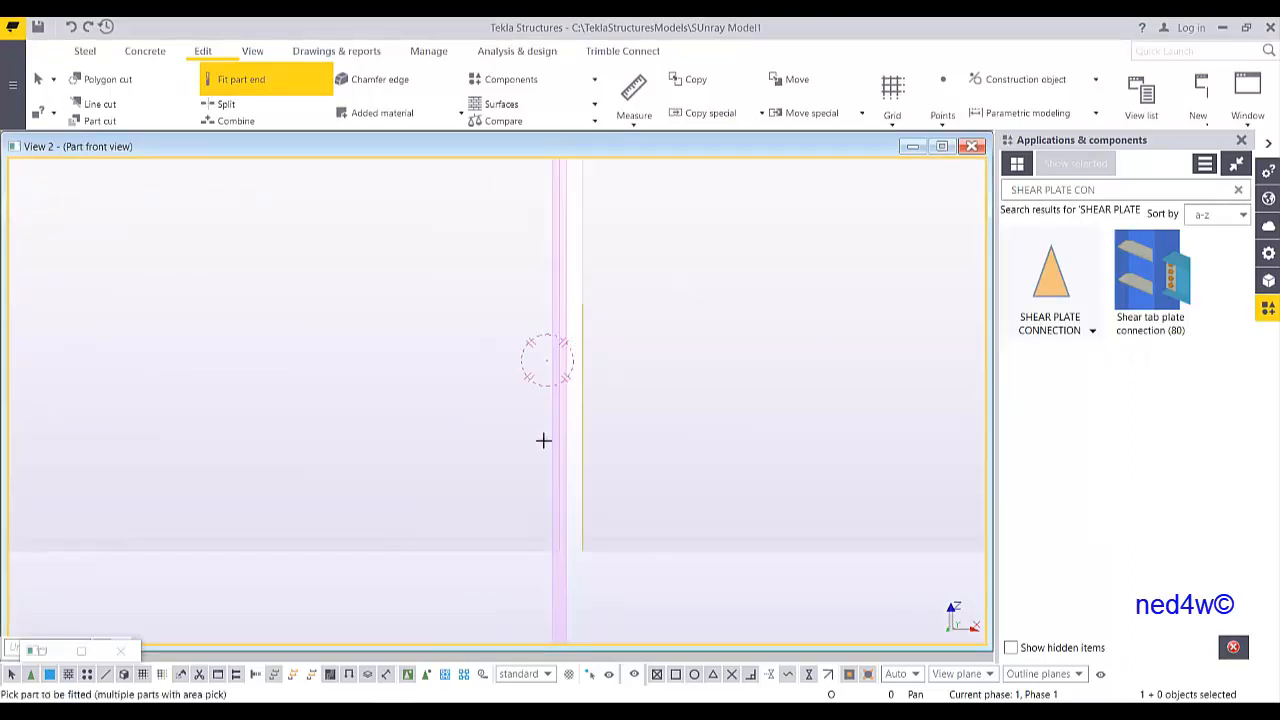
# Fit the end of the secondary beam left of the girder along a vertical line 10 mm clear of the web face
pyautogui.click(540, 548)
pyautogui.scroll(2, 550, 550)
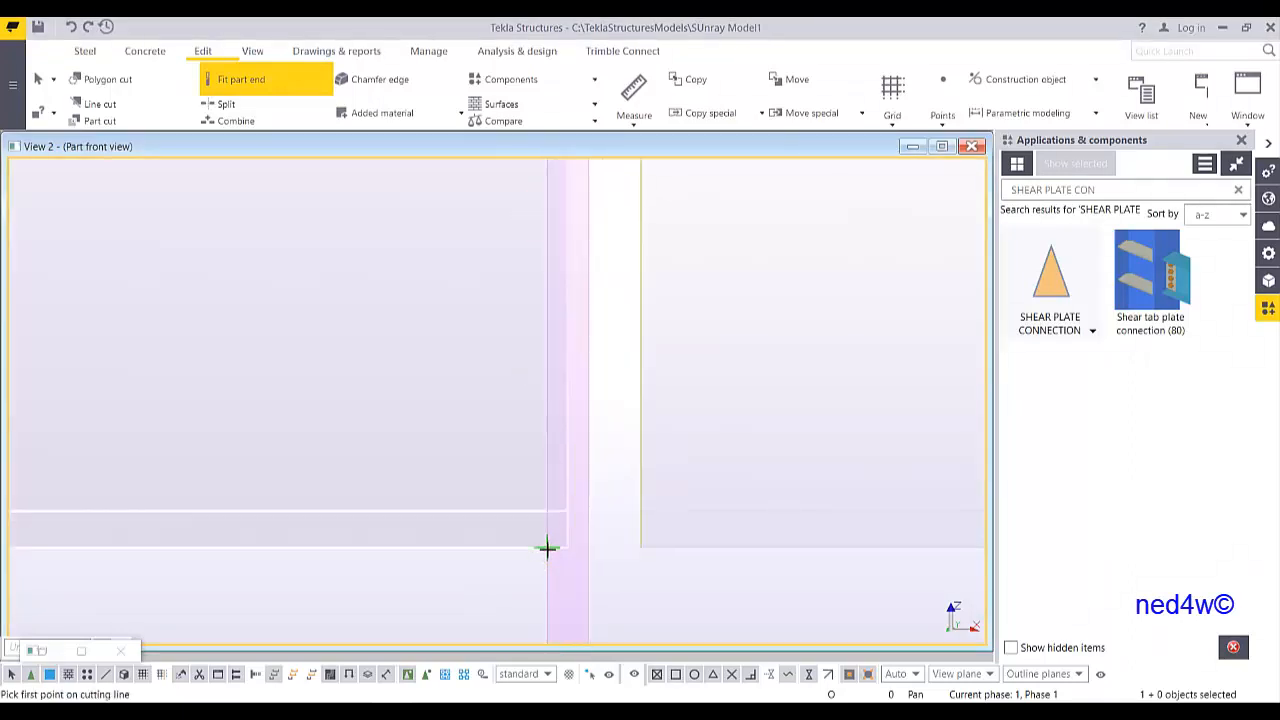
pyautogui.write('10')
pyautogui.press('Return')
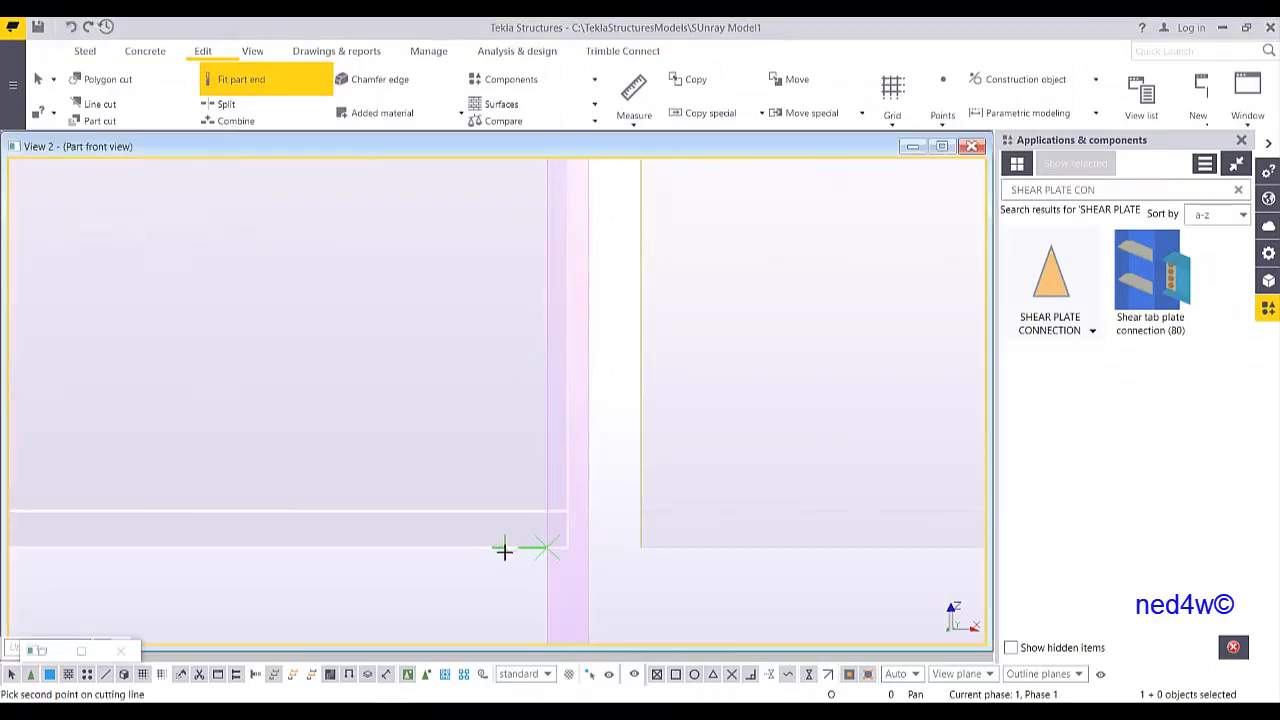
pyautogui.click(496, 352)
pyautogui.scroll(-5, 534, 423)
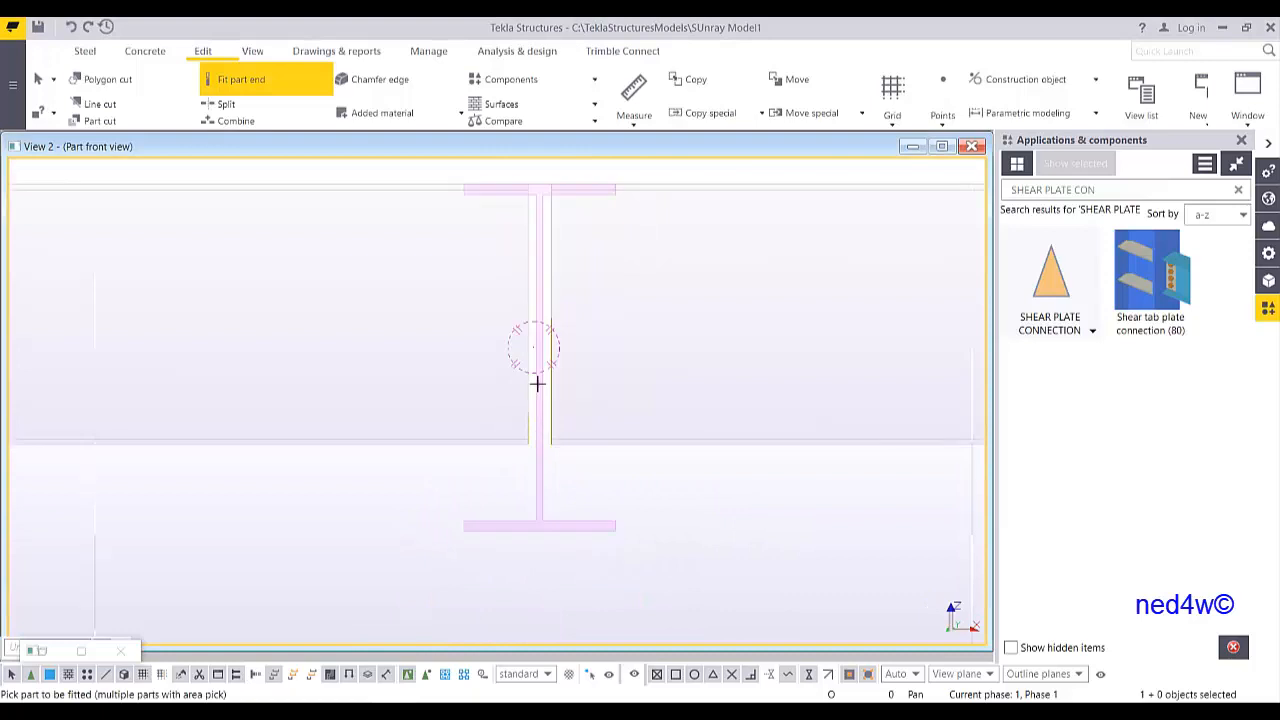
pyautogui.scroll(2, 545, 297)
pyautogui.press('Escape')
# Polygon-cut an 85 mm by 25 mm notch out of the right beam's upper corner around the girder's top flange
pyautogui.scroll(5, 585, 300)
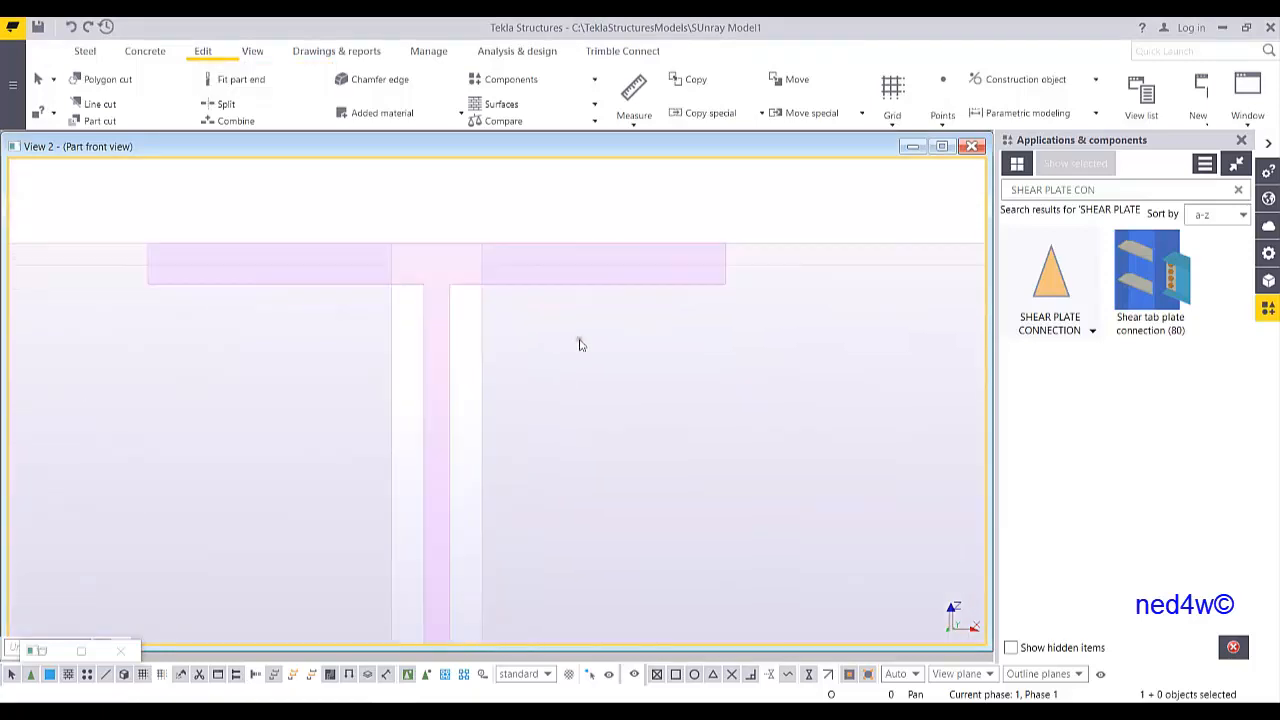
pyautogui.click(110, 80)
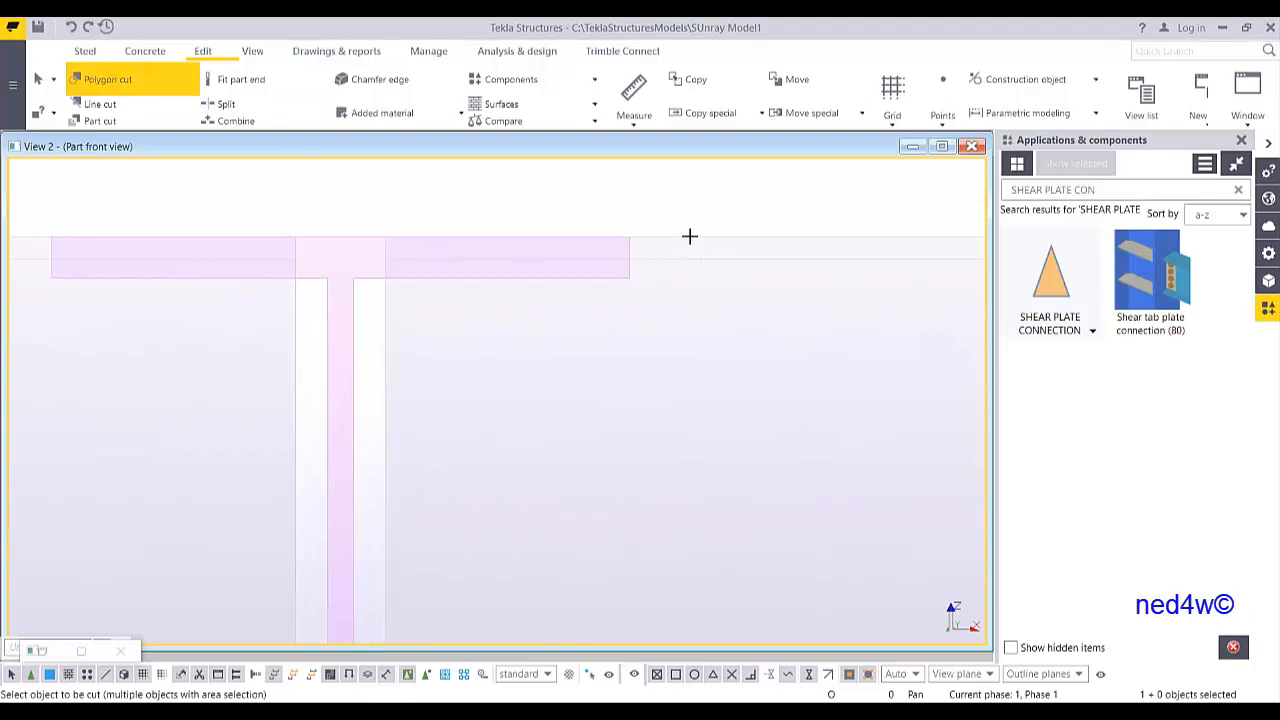
pyautogui.click(689, 236)
pyautogui.click(385, 236)
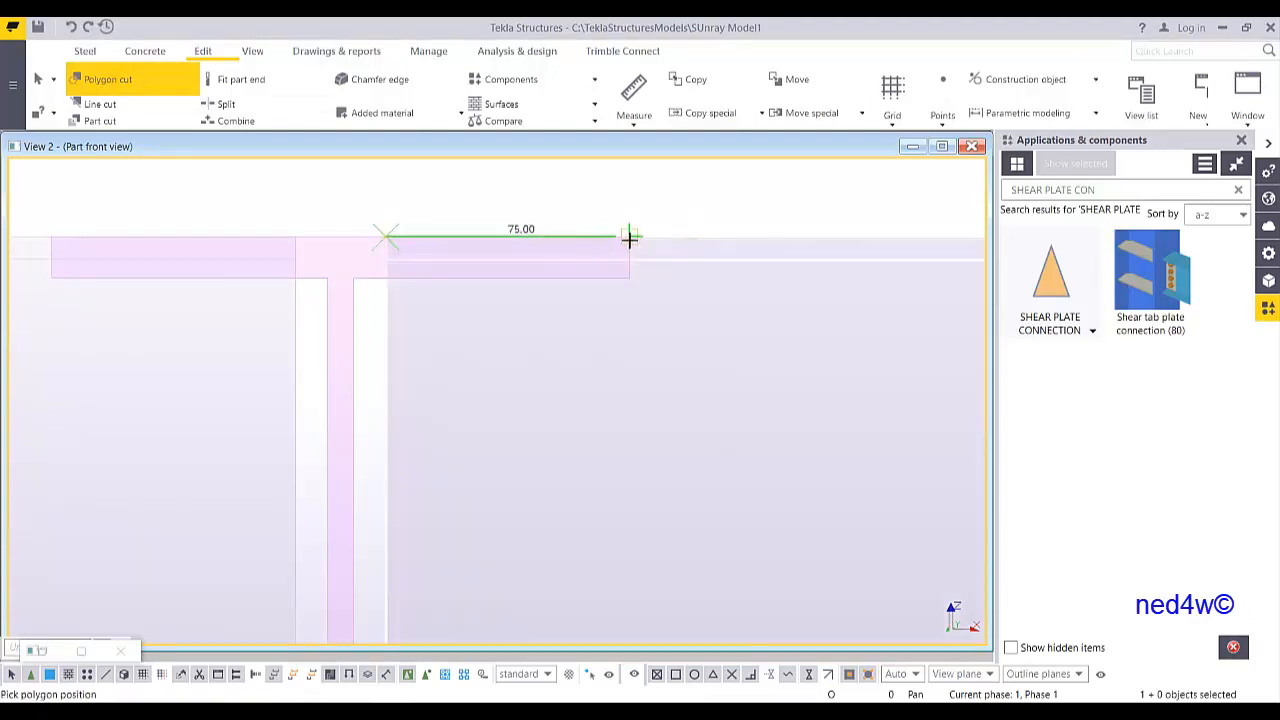
pyautogui.click(629, 237)
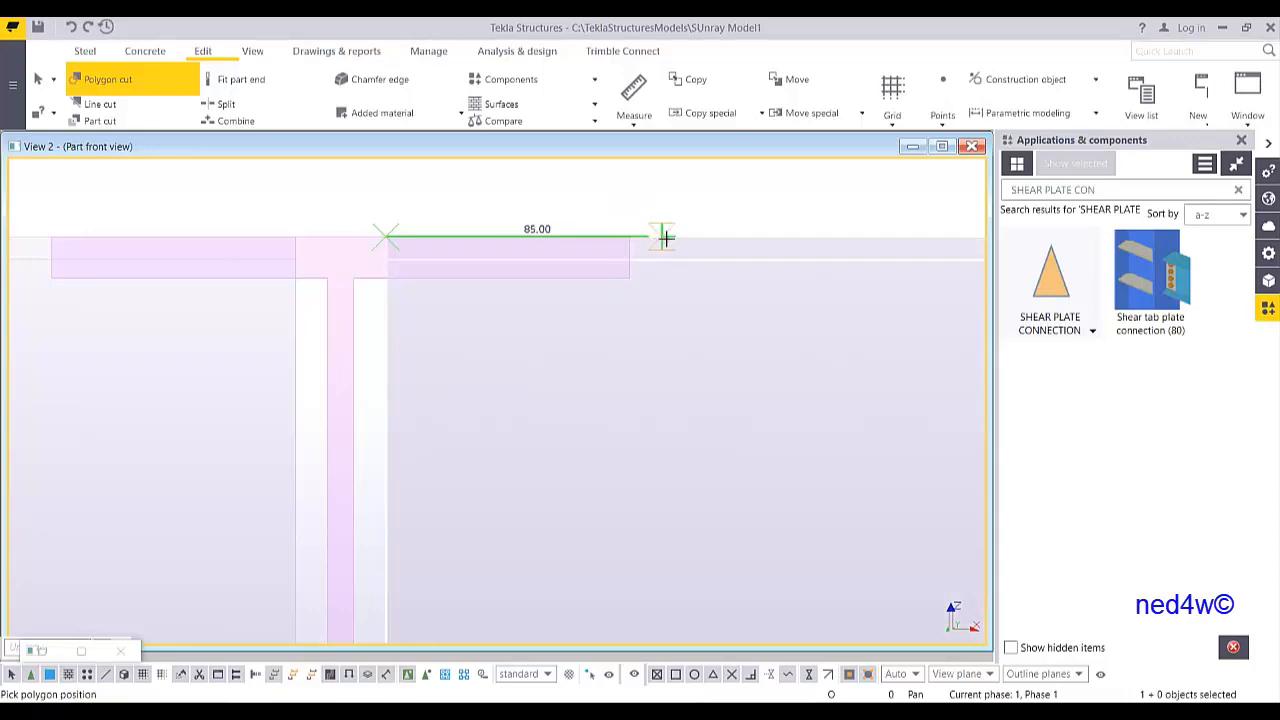
pyautogui.click(665, 237)
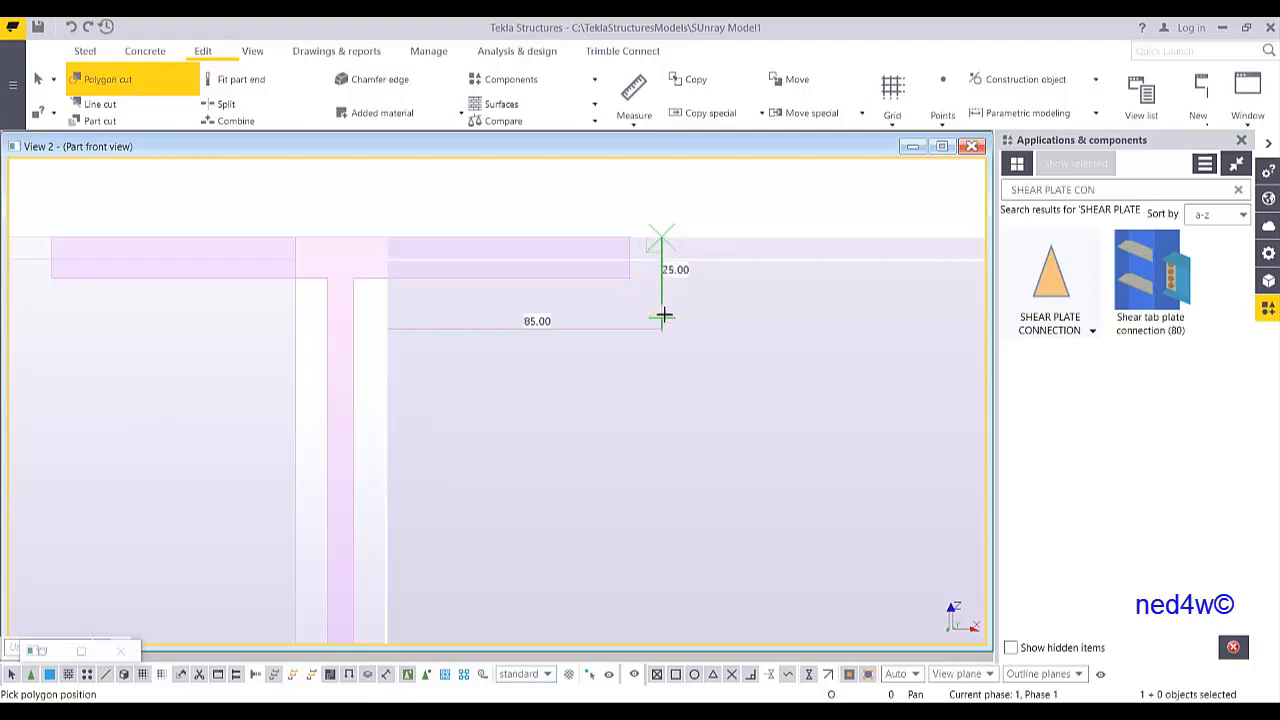
pyautogui.click(664, 316)
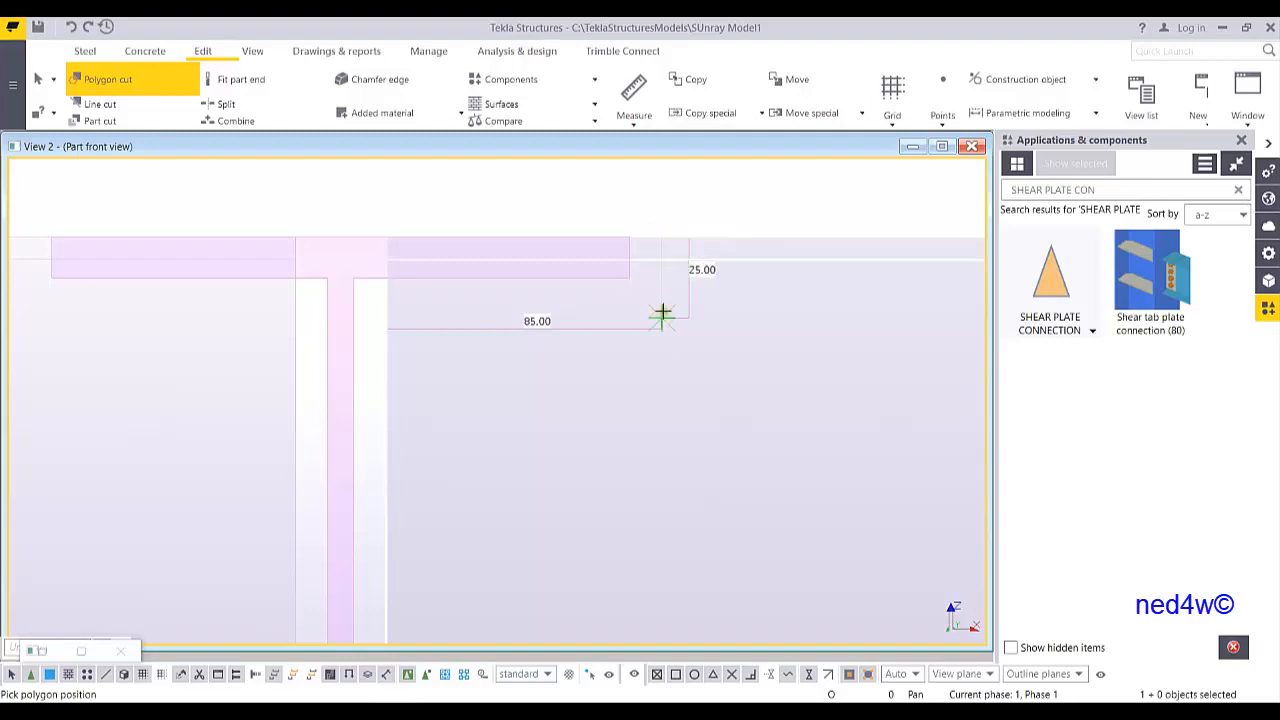
pyautogui.click(386, 318)
pyautogui.middleClick(386, 286)
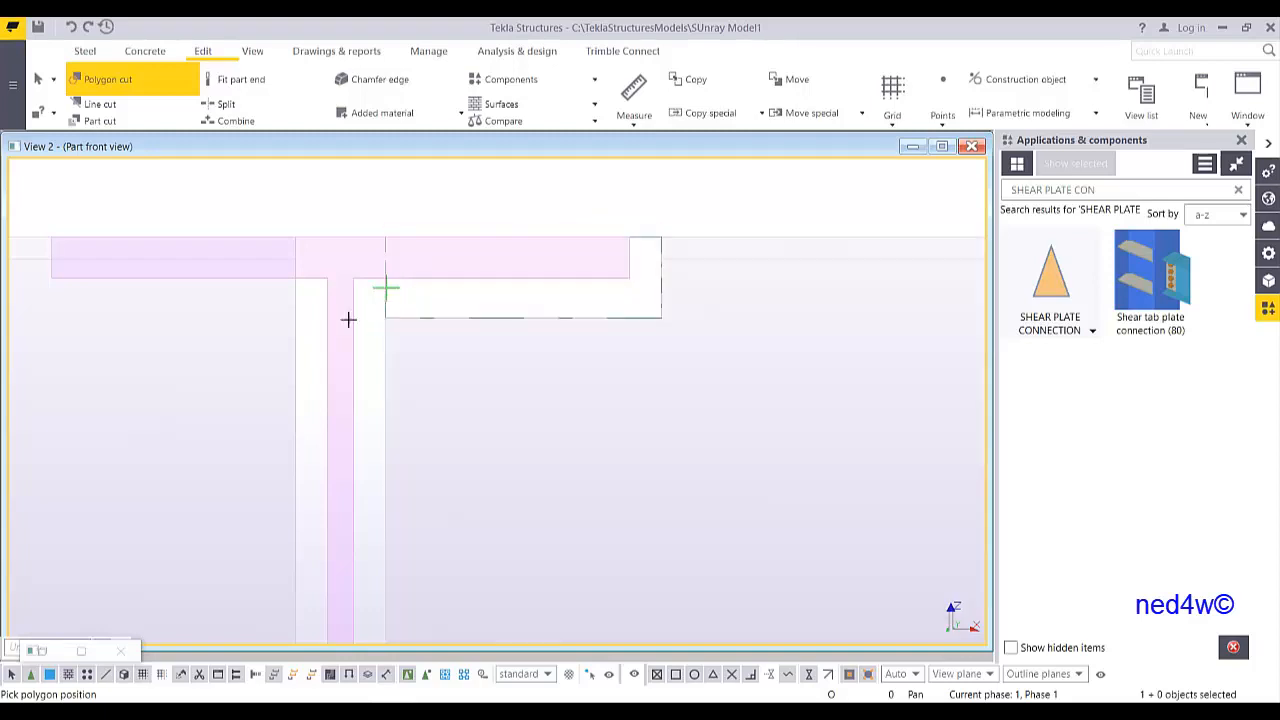
pyautogui.moveTo(349, 320); pyautogui.dragTo(589, 326, button='middle')
pyautogui.scroll(-2, 589, 326)
pyautogui.rightClick(616, 242)
pyautogui.click(656, 251)
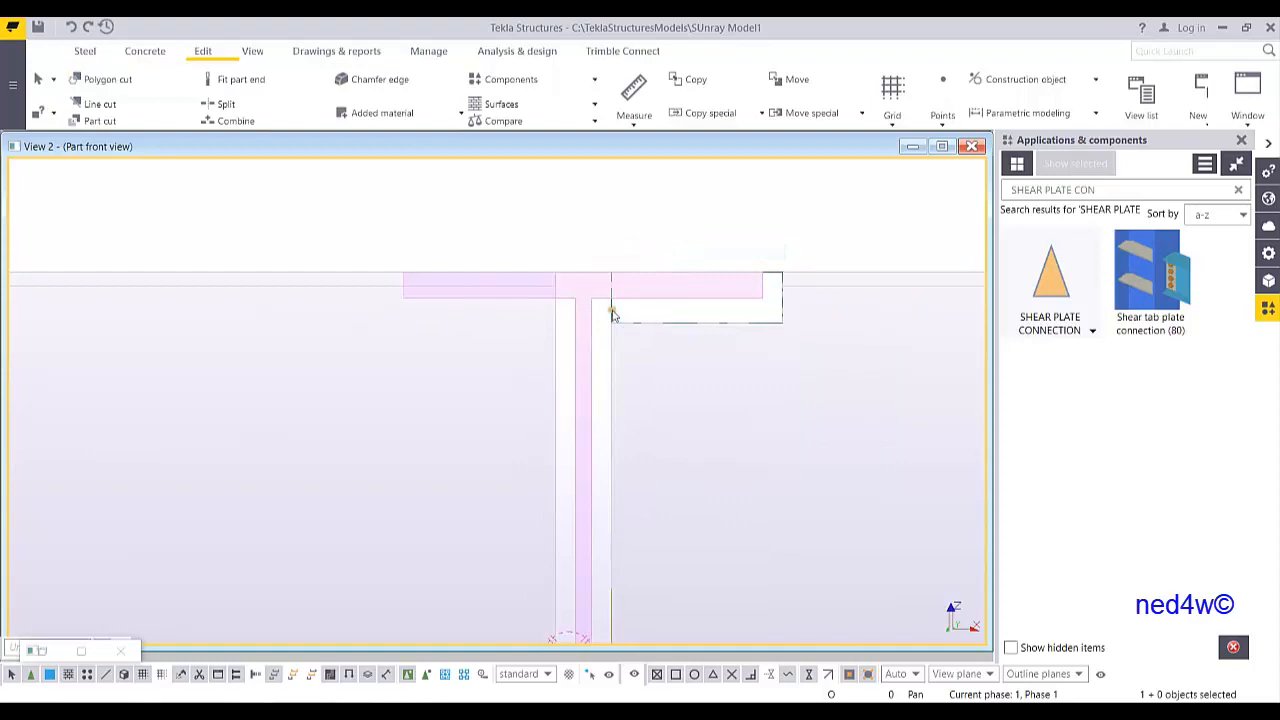
# Copy the notch cut 112.90 mm horizontally onto the left beam's upper corner, matching its lower outer corner to the beam's end
pyautogui.rightClick(614, 314)
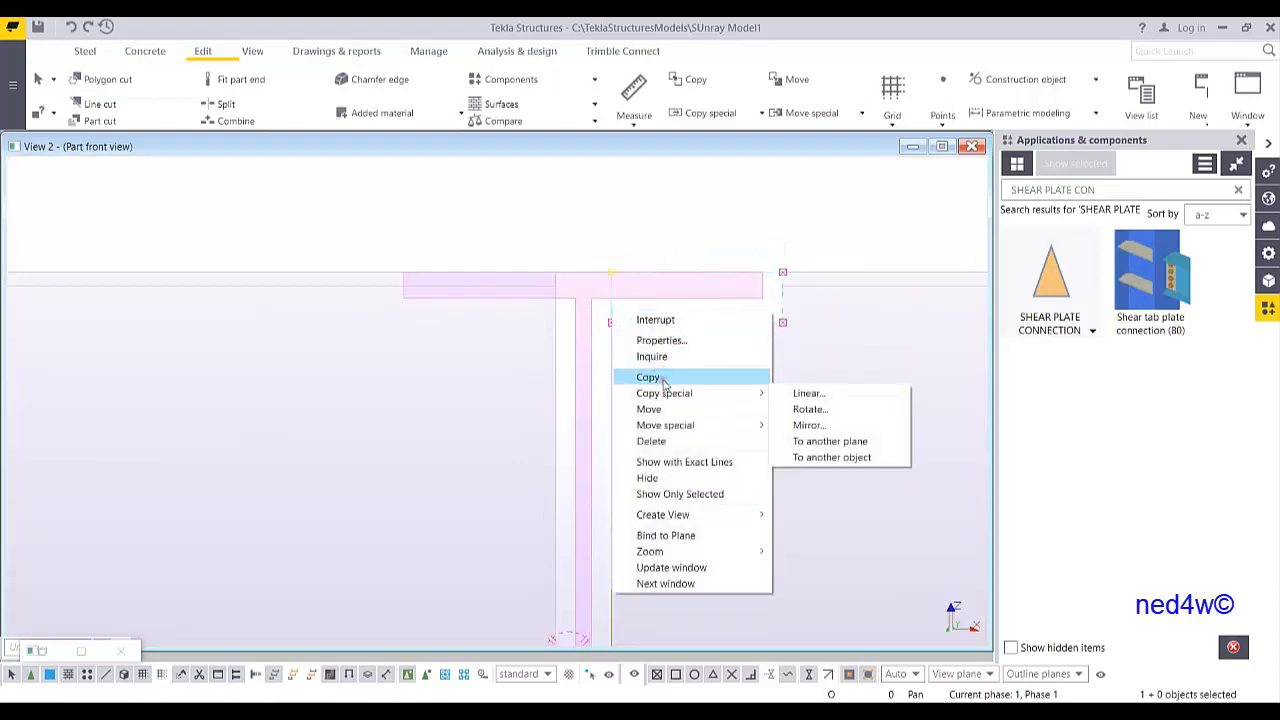
pyautogui.click(648, 376)
pyautogui.click(783, 323)
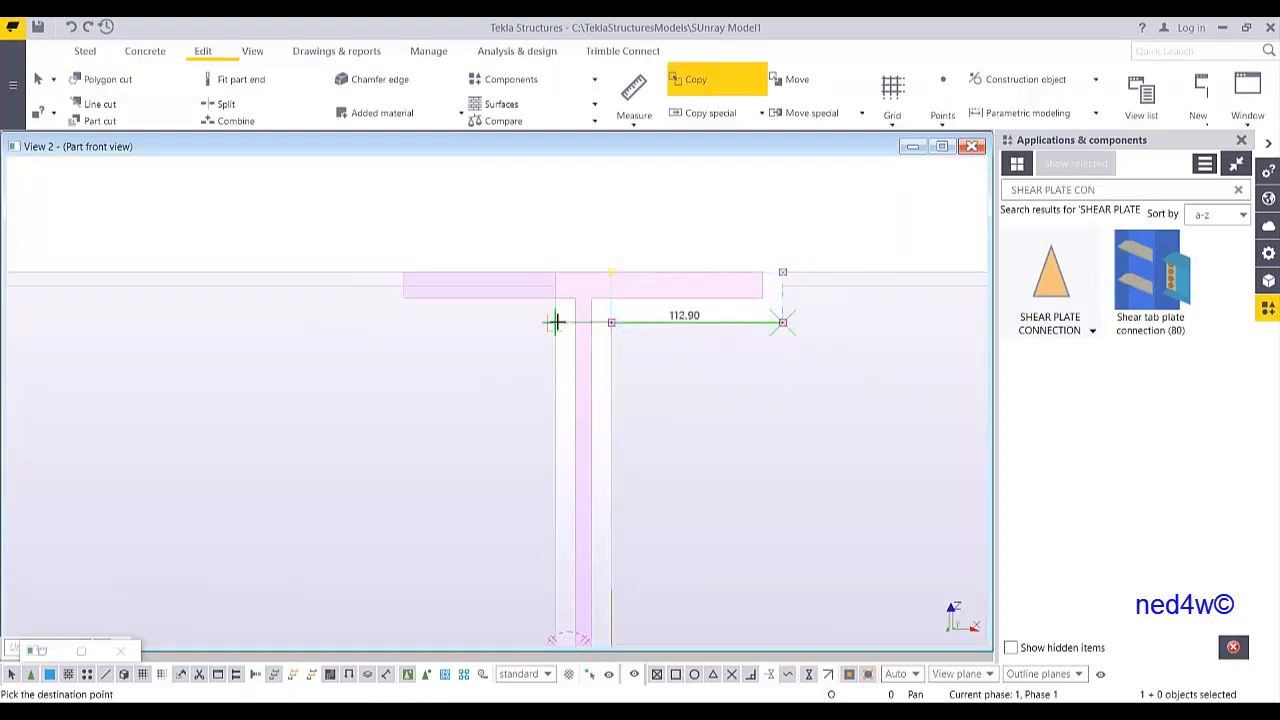
pyautogui.rightClick(610, 229)
pyautogui.click(650, 241)
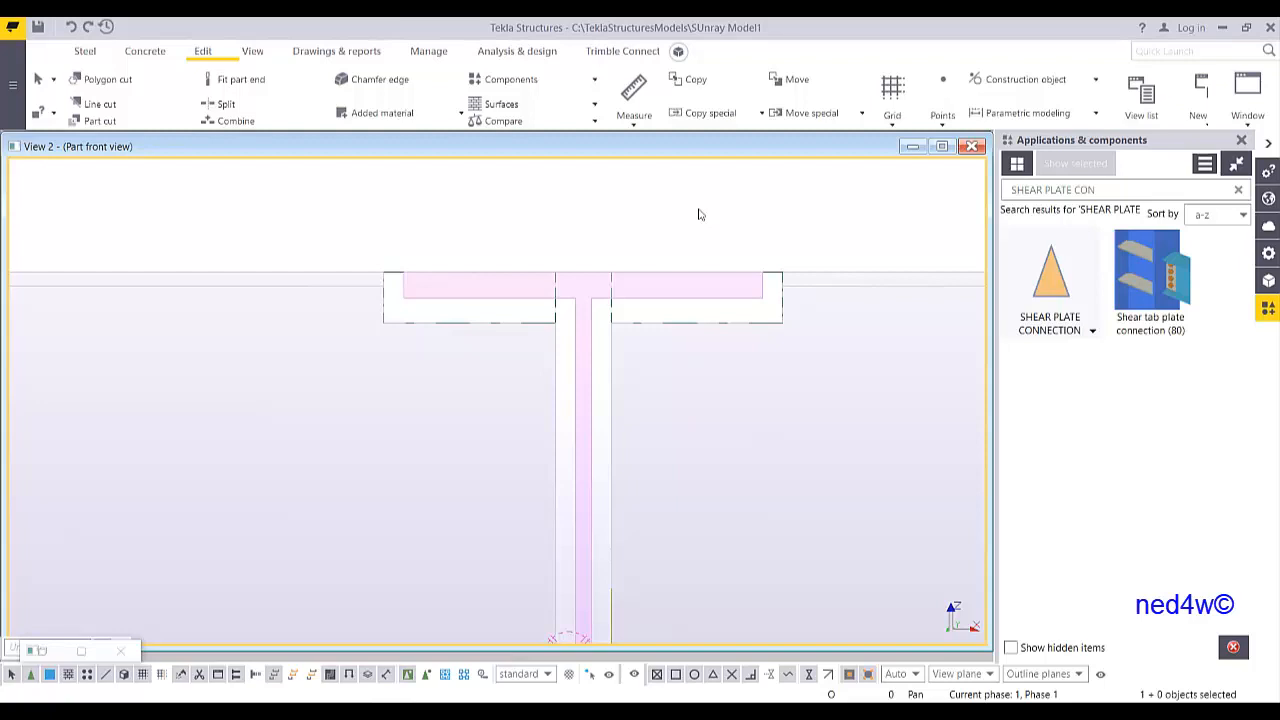
pyautogui.moveTo(639, 252); pyautogui.dragTo(650, 249, button='middle')
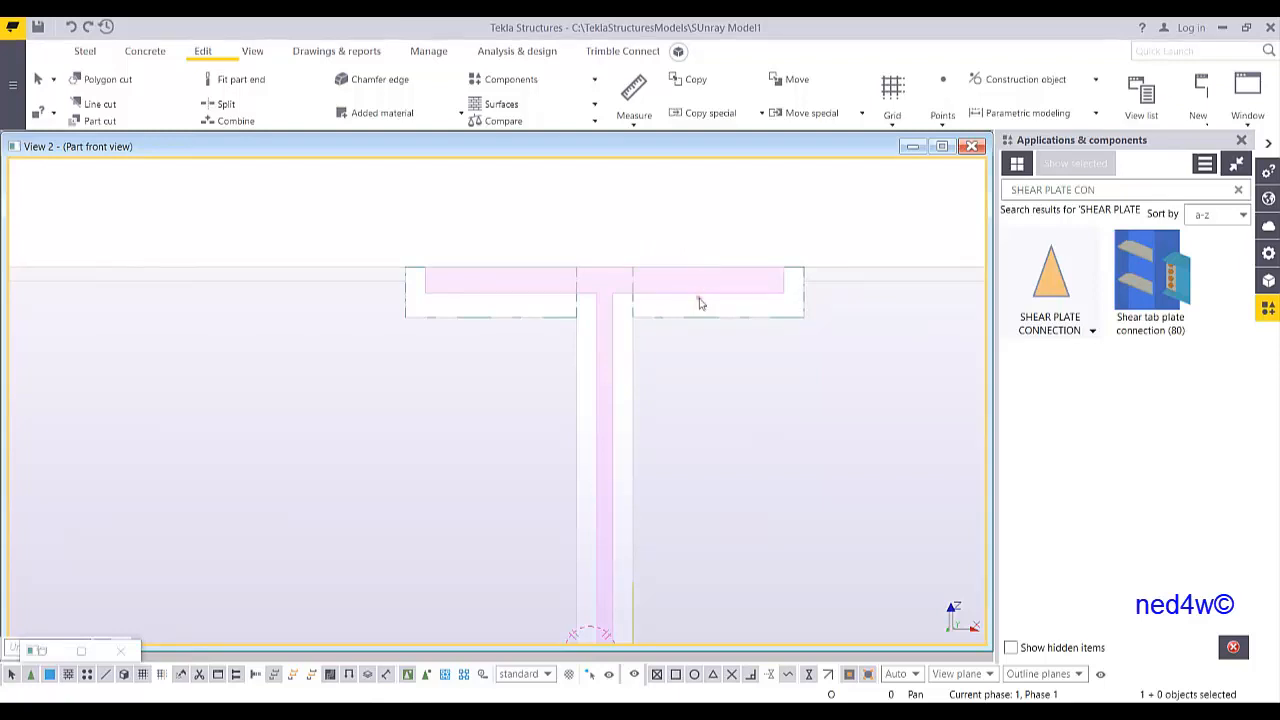
pyautogui.scroll(-2, 643, 274)
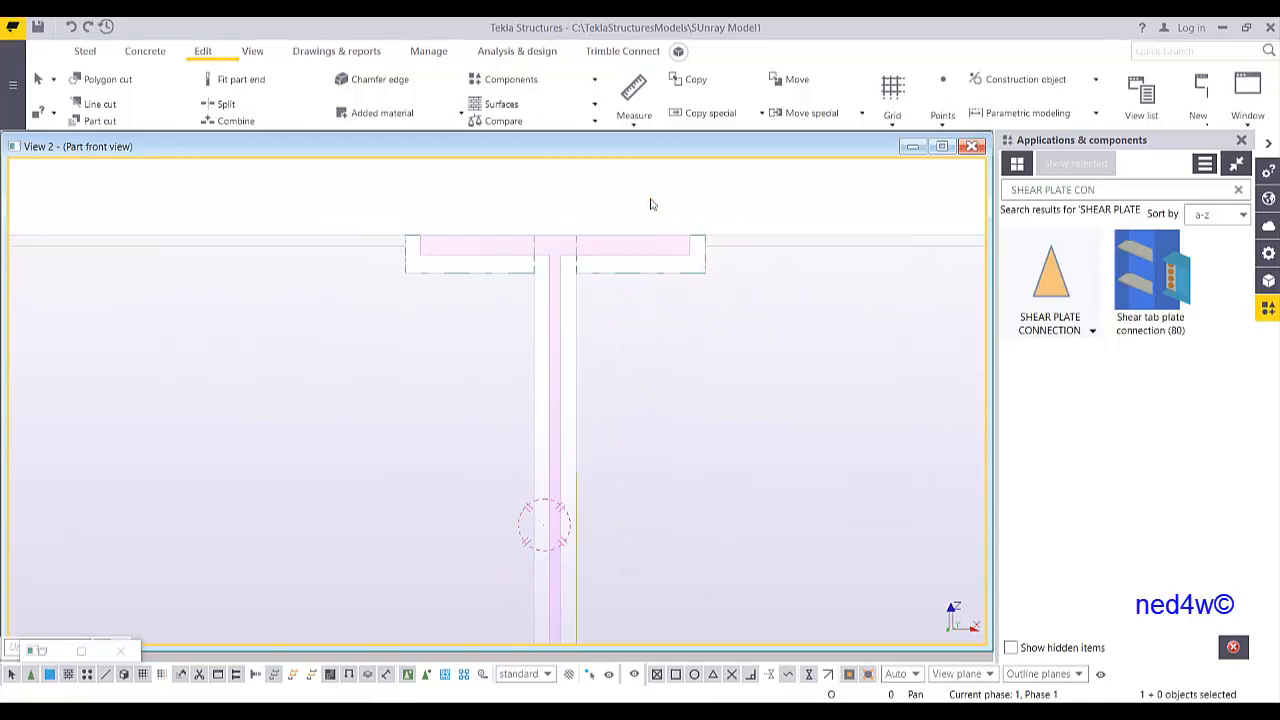
pyautogui.scroll(5, 557, 271)
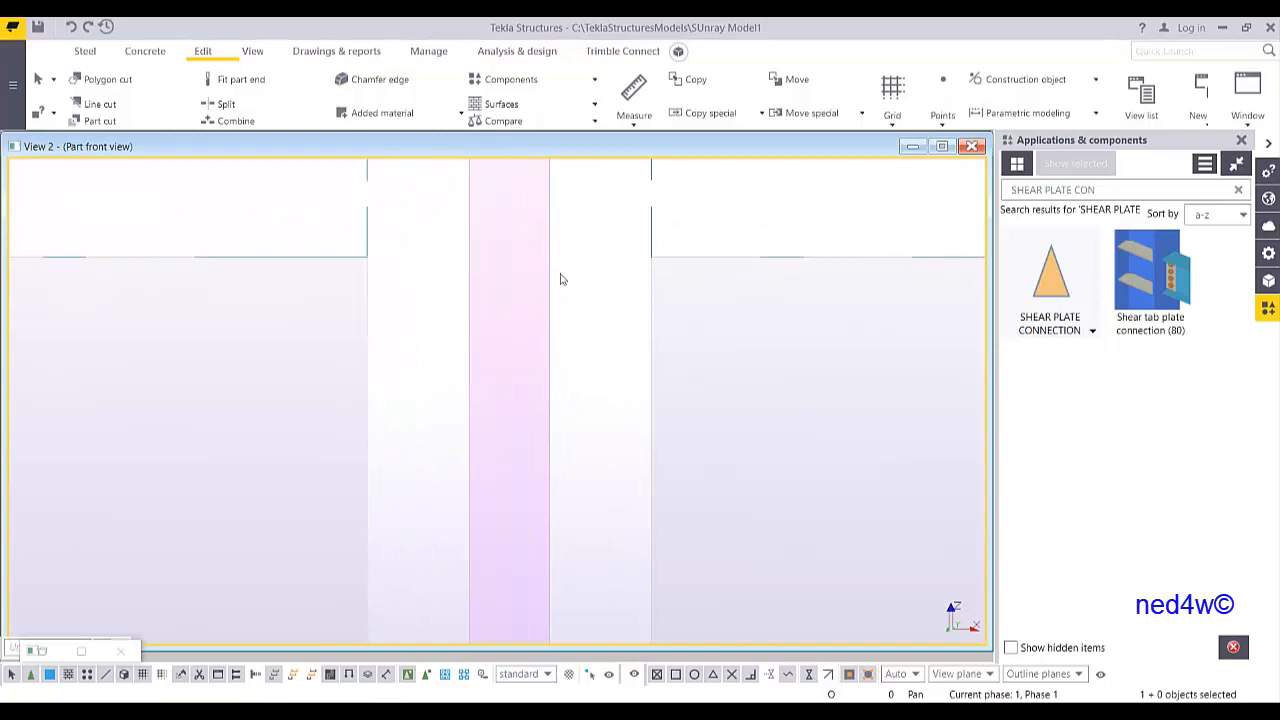
# Project the notch's lower corner point at the right beam's end onto the vertical line of the girder's right web face
pyautogui.scroll(-3, 560, 279)
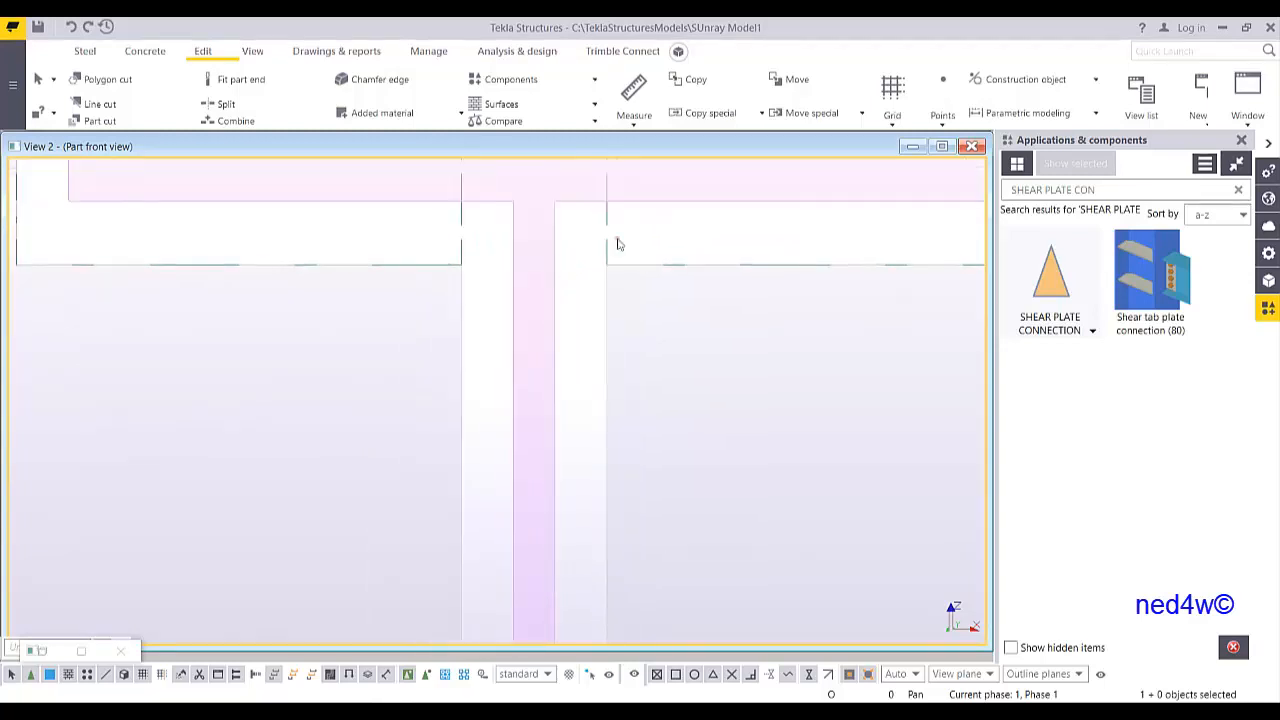
pyautogui.click(940, 115)
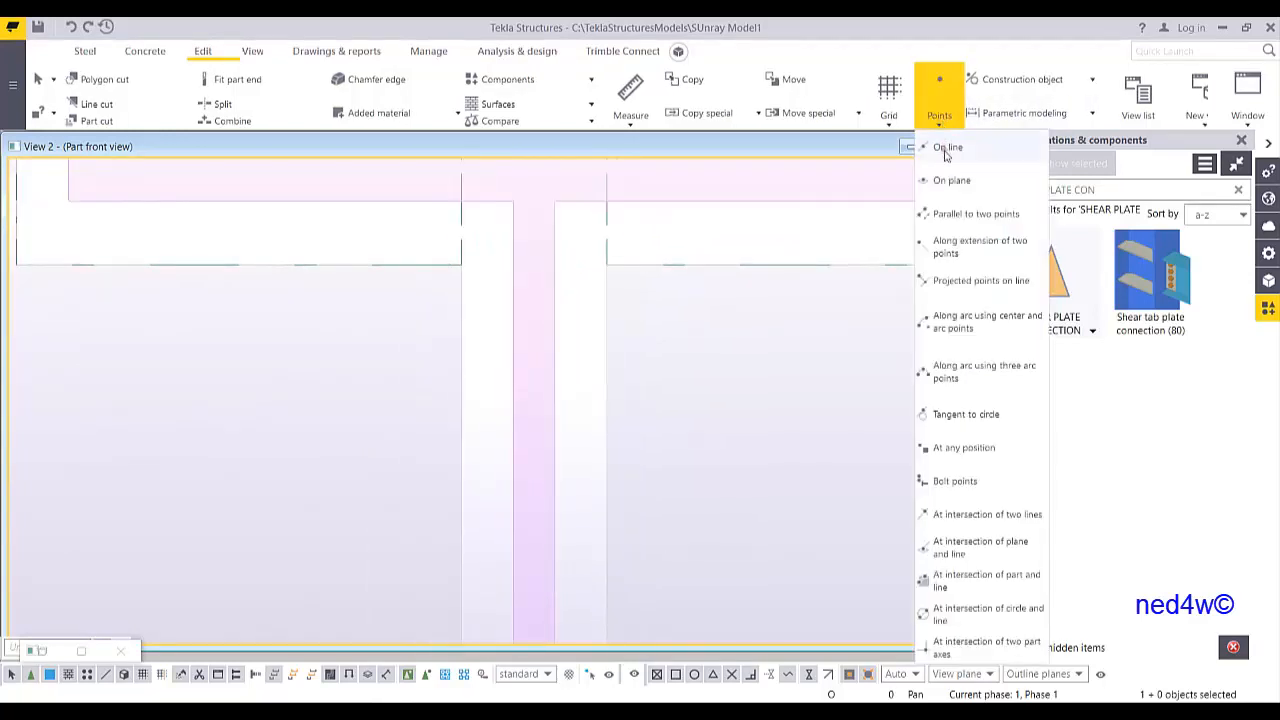
pyautogui.click(951, 280)
pyautogui.click(555, 224)
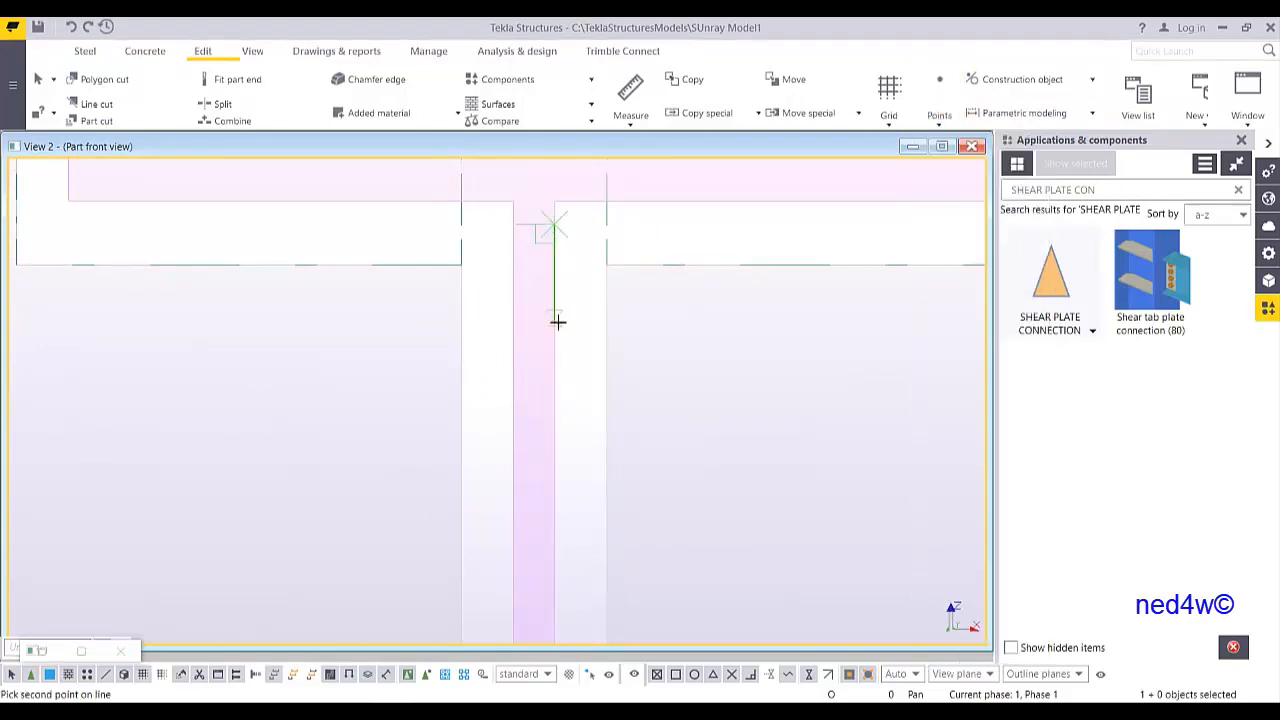
pyautogui.click(556, 328)
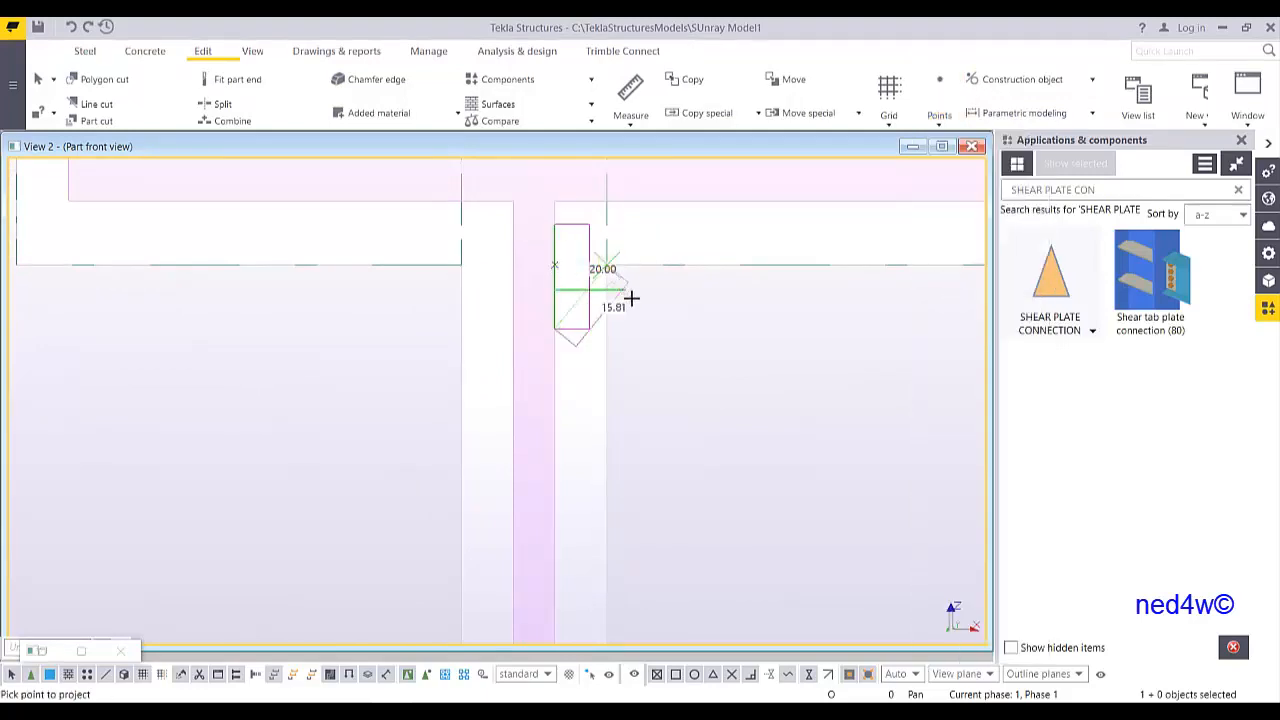
pyautogui.scroll(-3, 628, 297)
pyautogui.scroll(-2, 700, 312)
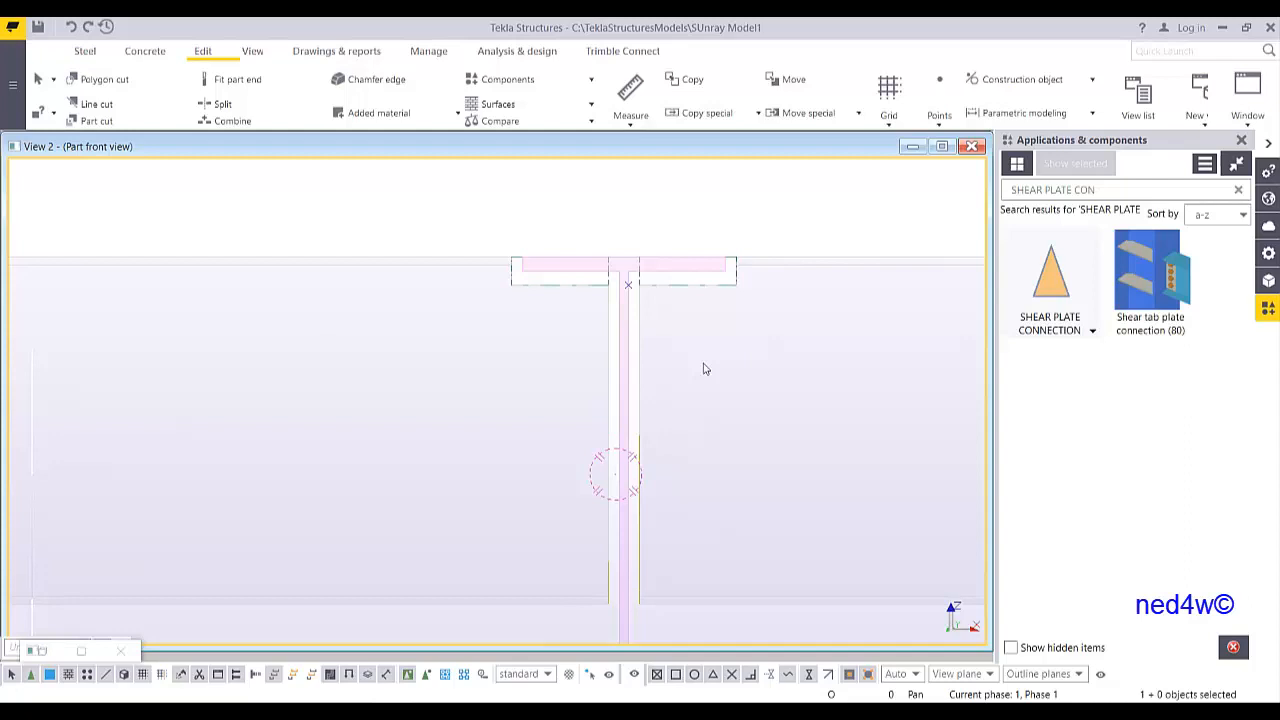
# Start a steel beam with the name CLIP ANGLE and the profile L90*90*10
pyautogui.click(84, 52)
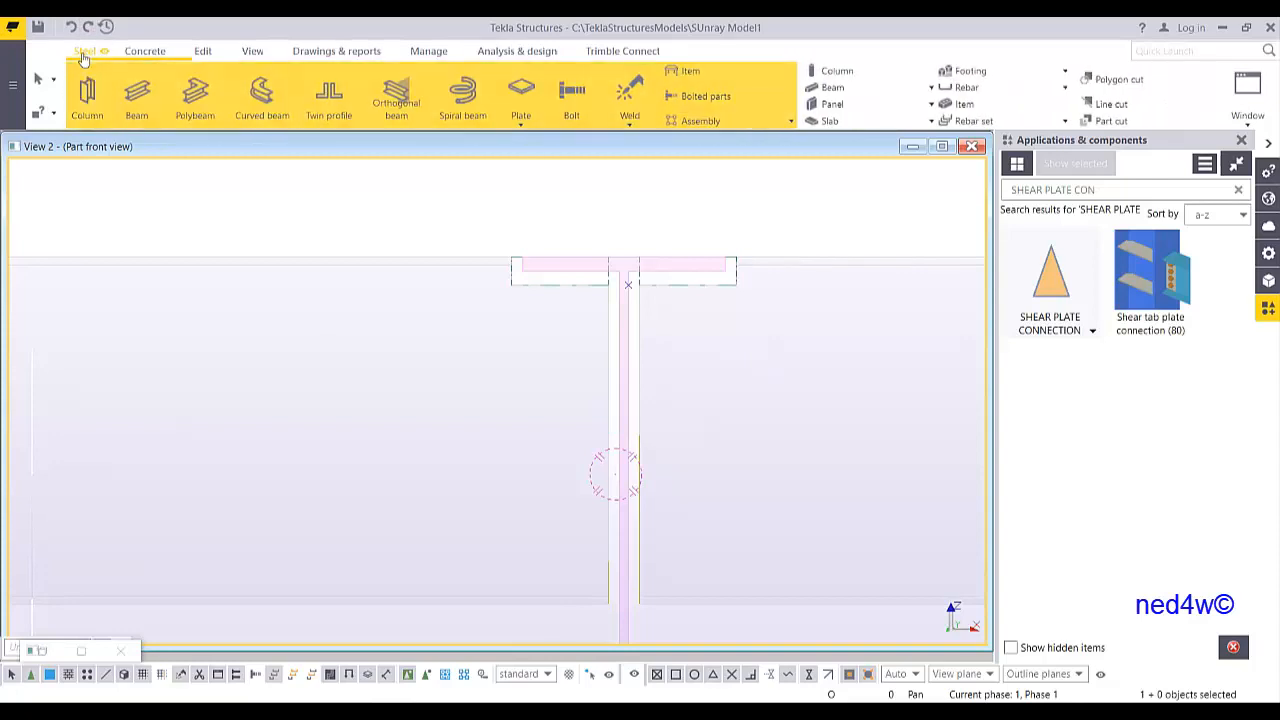
pyautogui.click(140, 95)
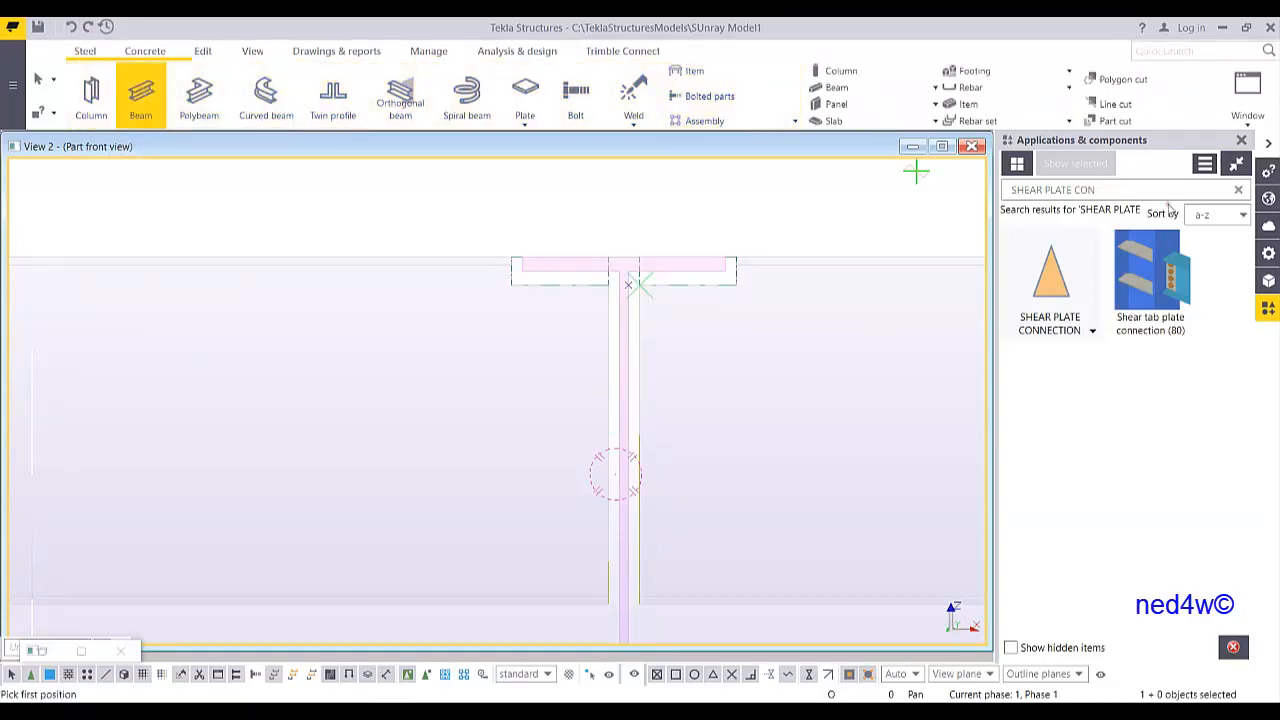
pyautogui.click(1241, 140)
pyautogui.doubleClick(138, 93)
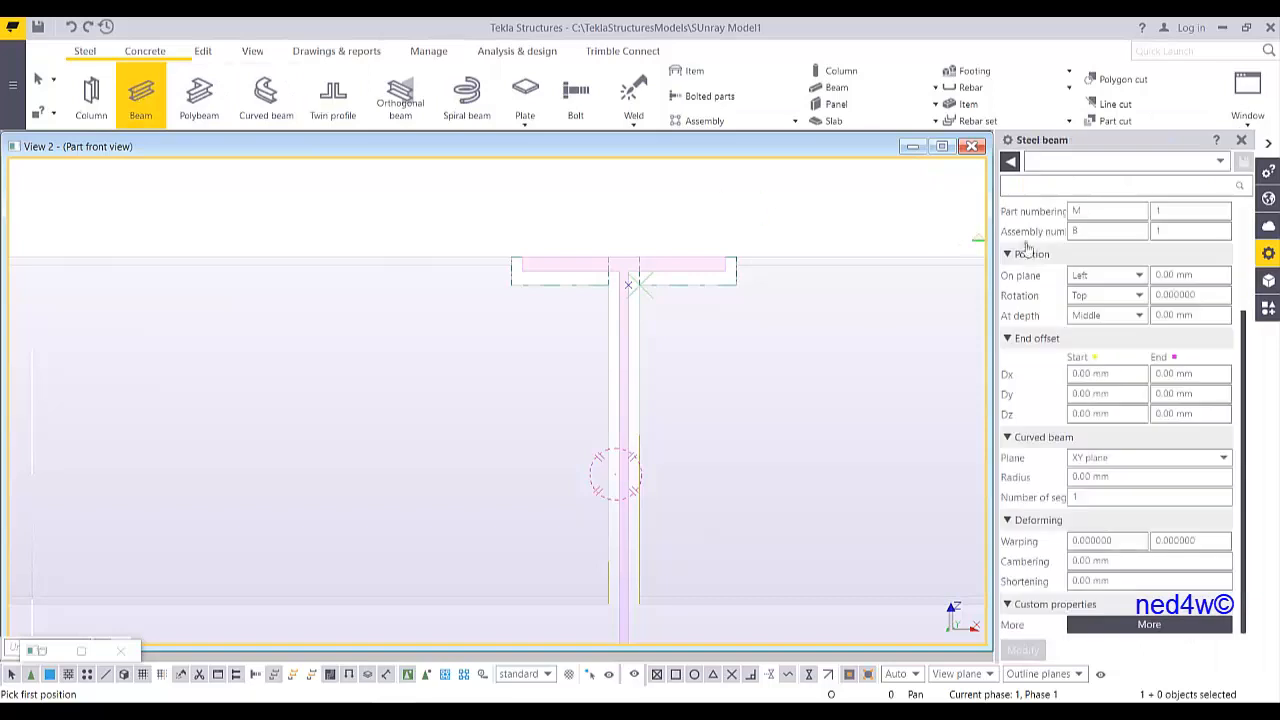
pyautogui.click(1124, 231)
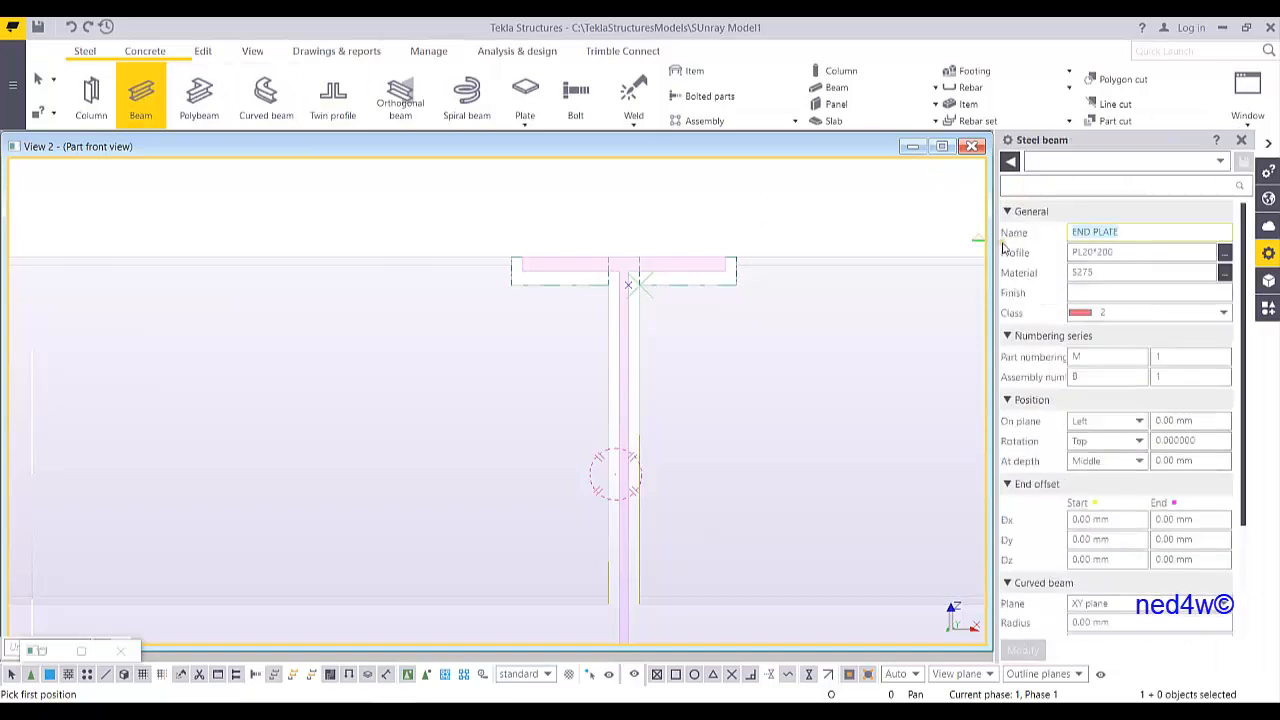
pyautogui.write('CLIP ANGLE')
pyautogui.press('Tab')
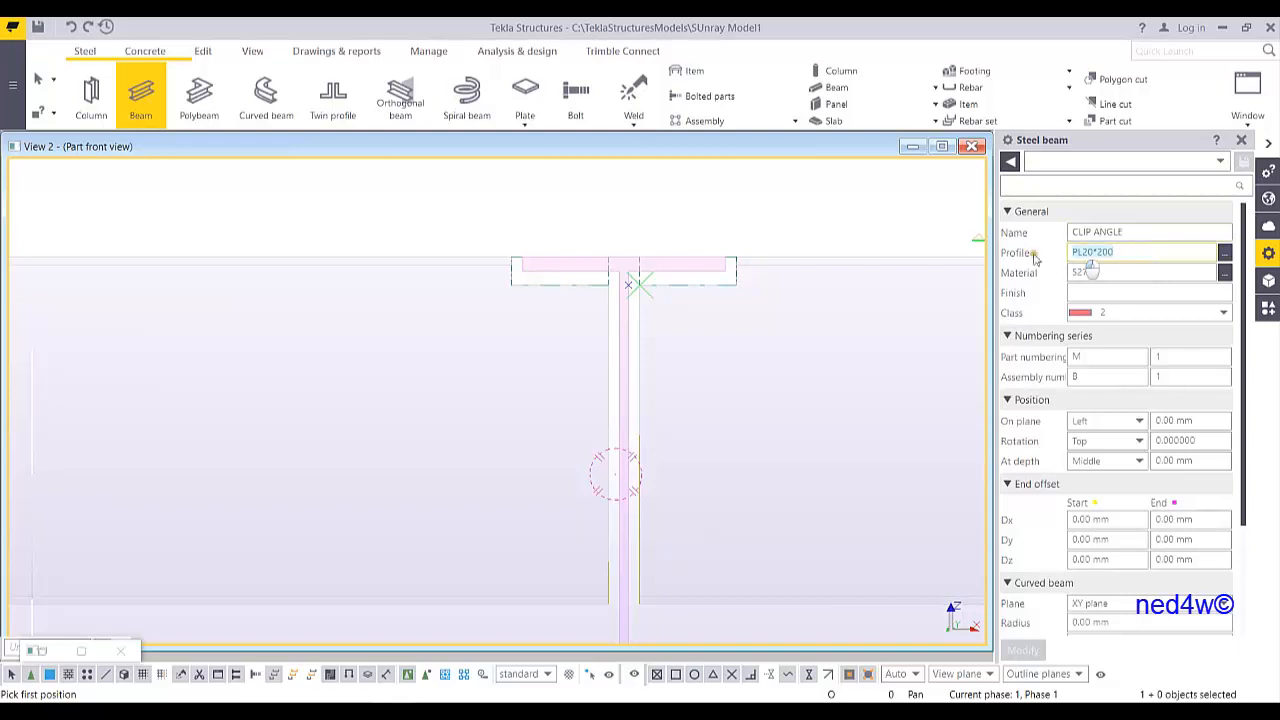
pyautogui.write('L')
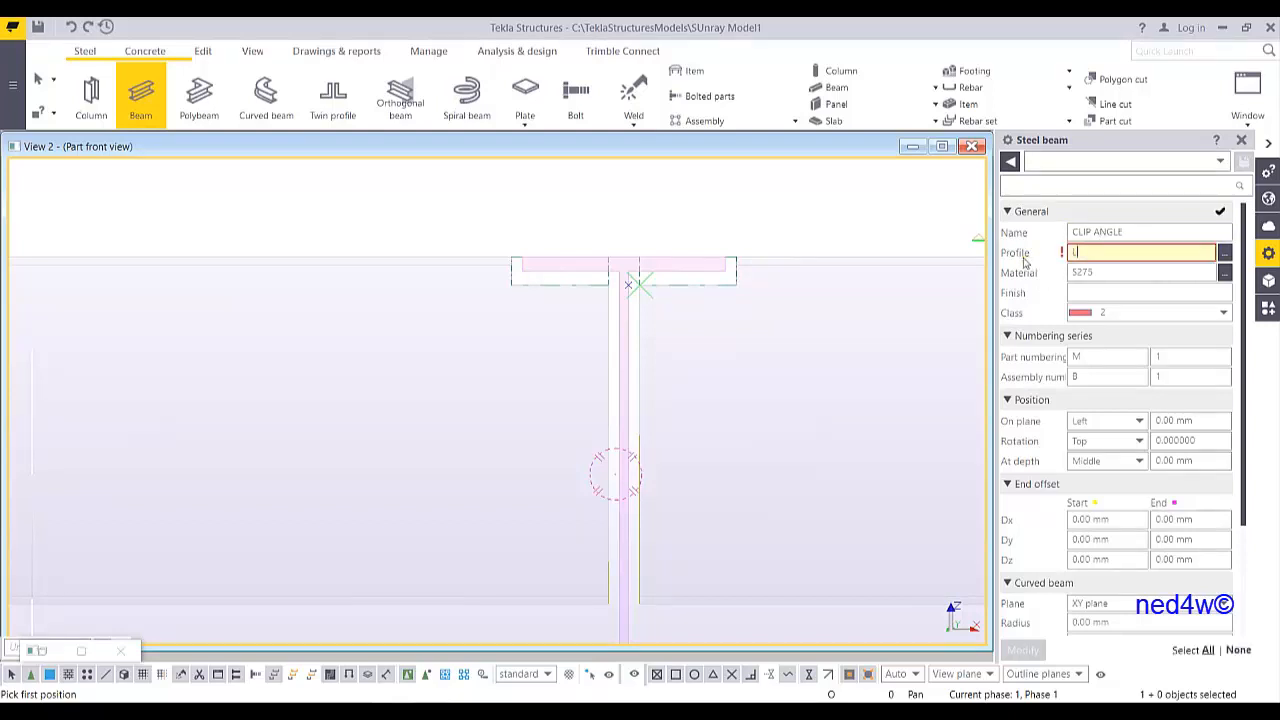
pyautogui.write('90*90*10')
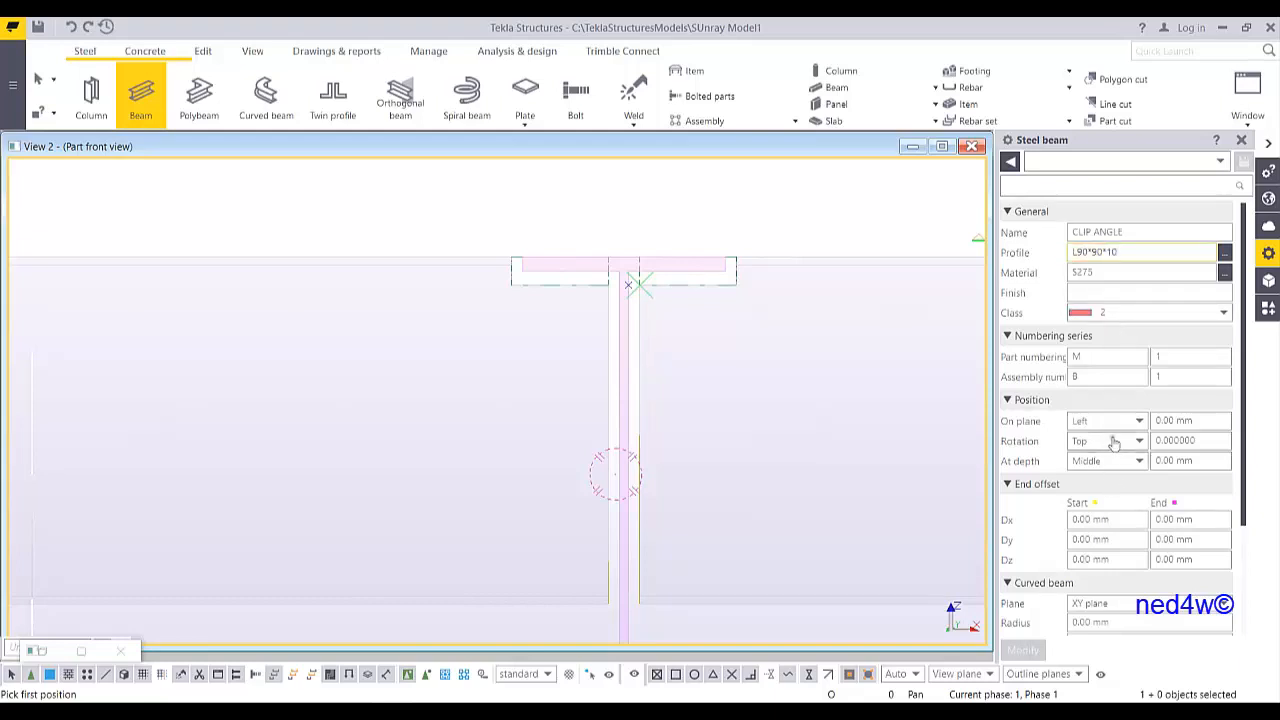
# Place a 160 mm long clip angle vertically down the girder's right web face from the projected point
pyautogui.click(628, 286)
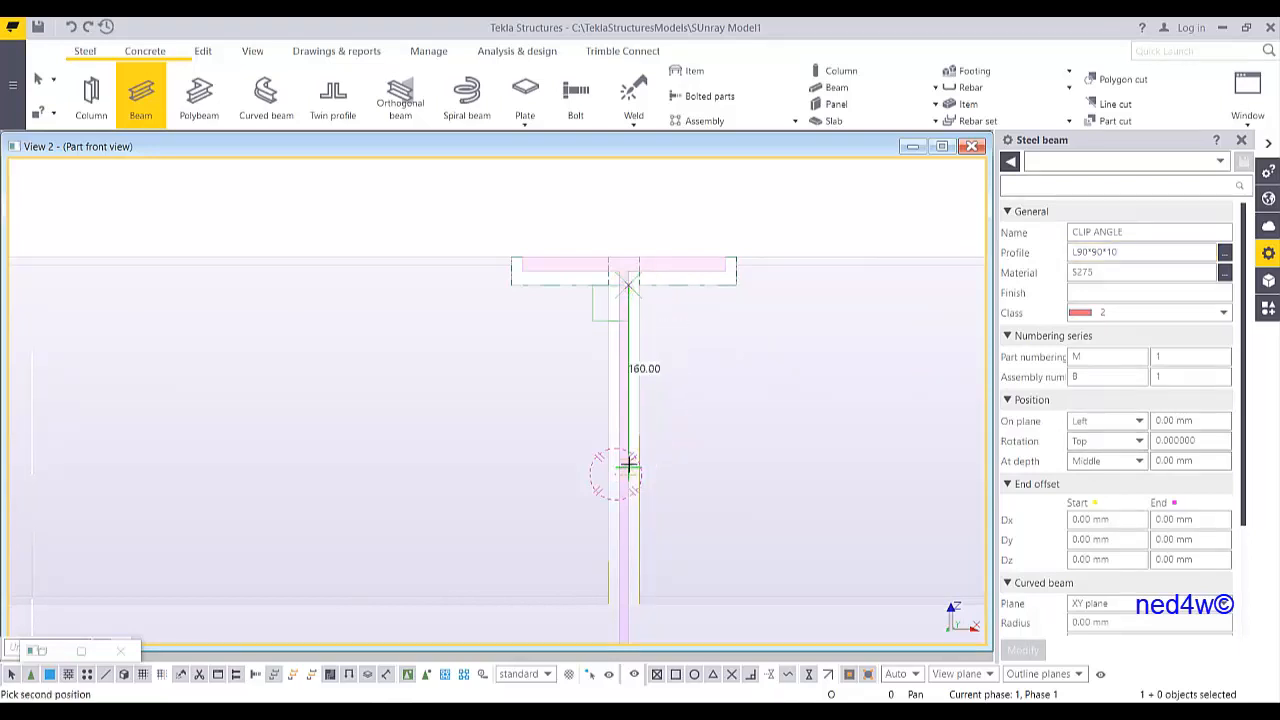
pyautogui.click(628, 466)
pyautogui.rightClick(690, 378)
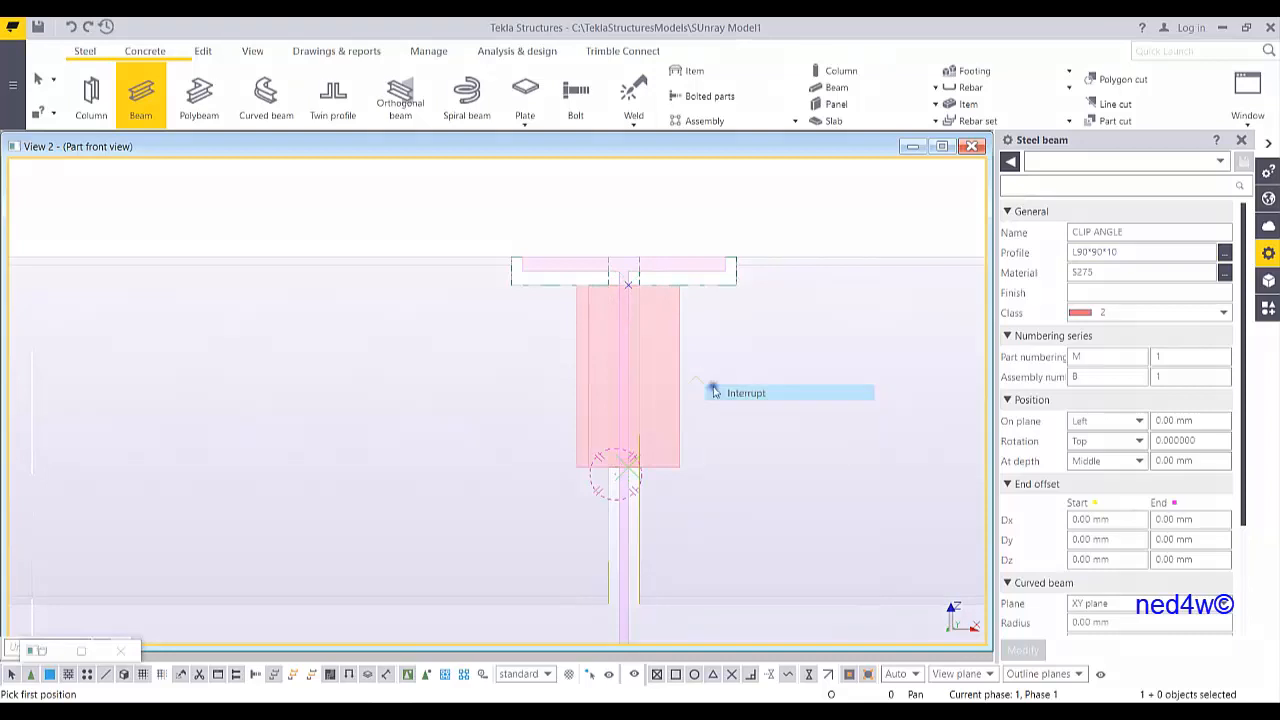
pyautogui.click(720, 390)
# Move the clip angle straight down along the girder's web face so its upper end sits below the notch
pyautogui.click(677, 355)
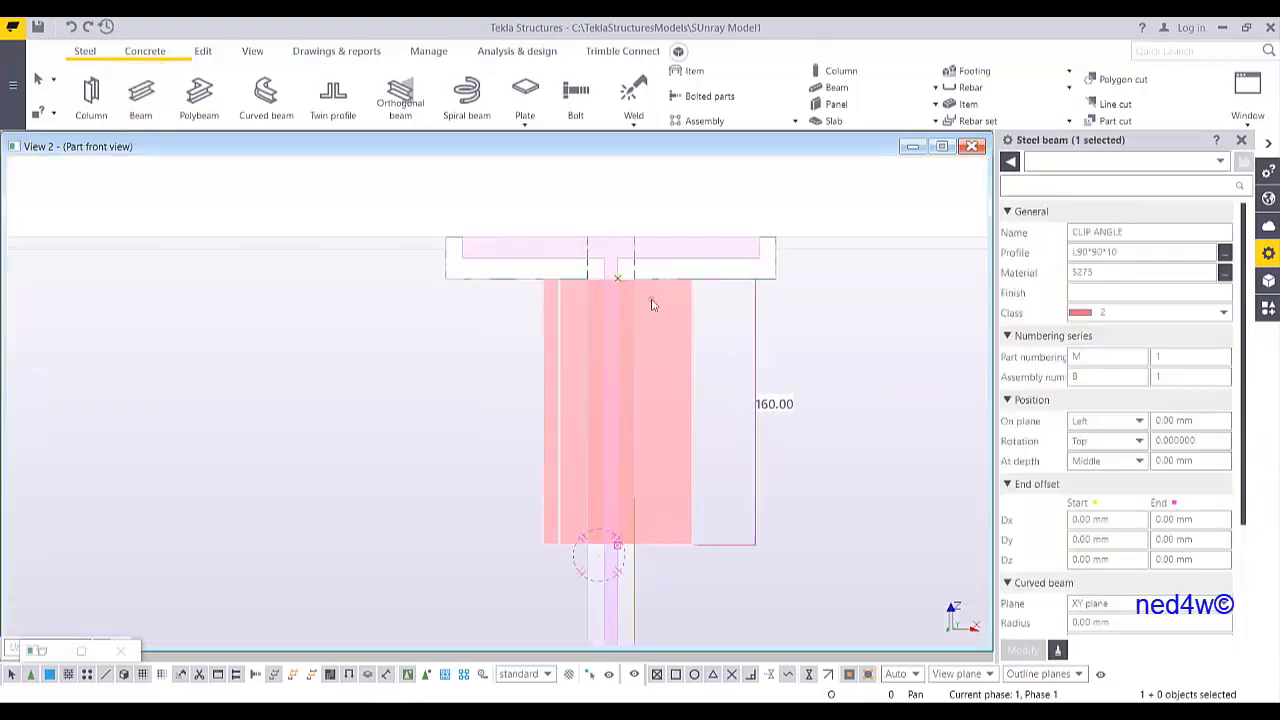
pyautogui.rightClick(658, 374)
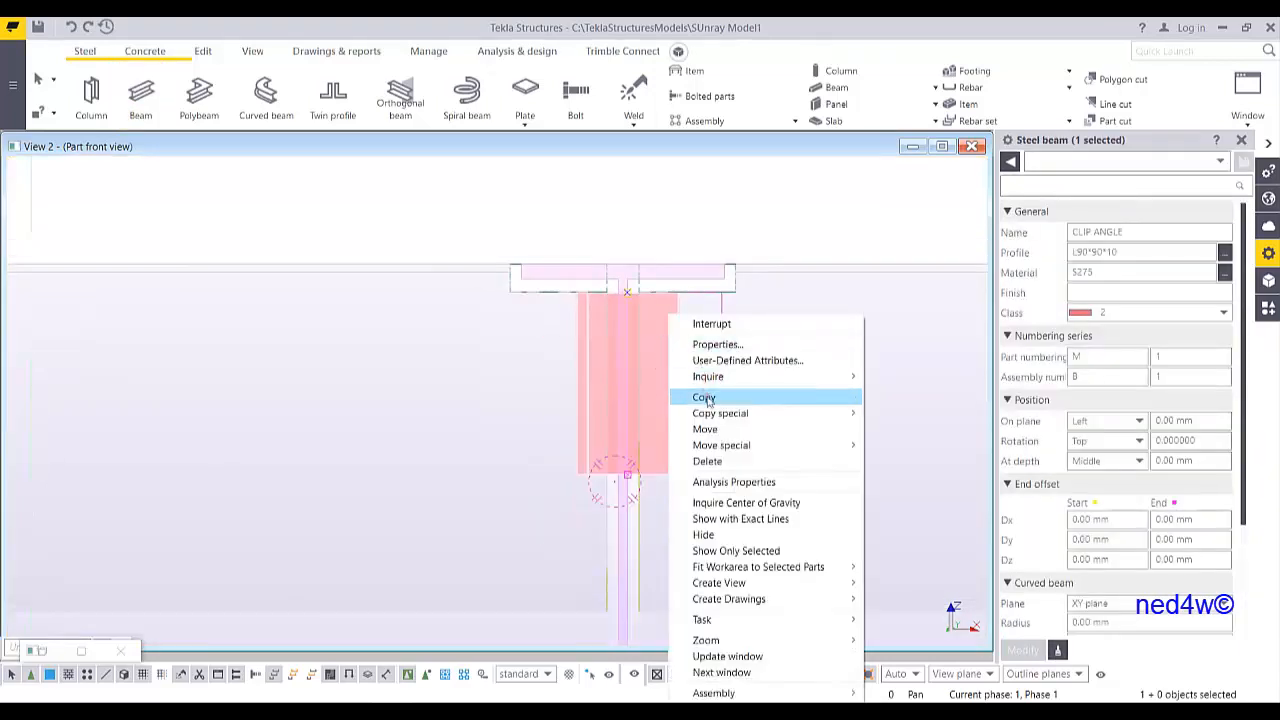
pyautogui.click(706, 426)
pyautogui.click(627, 292)
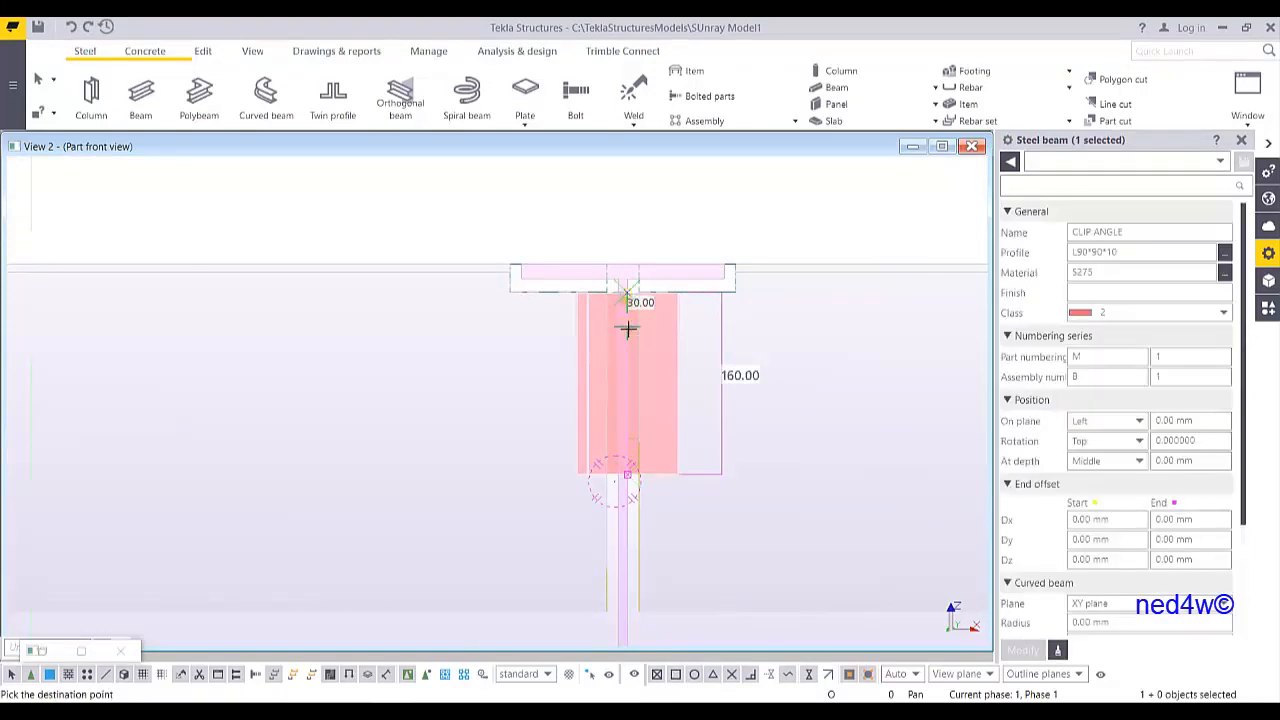
pyautogui.click(628, 338)
pyautogui.click(775, 226)
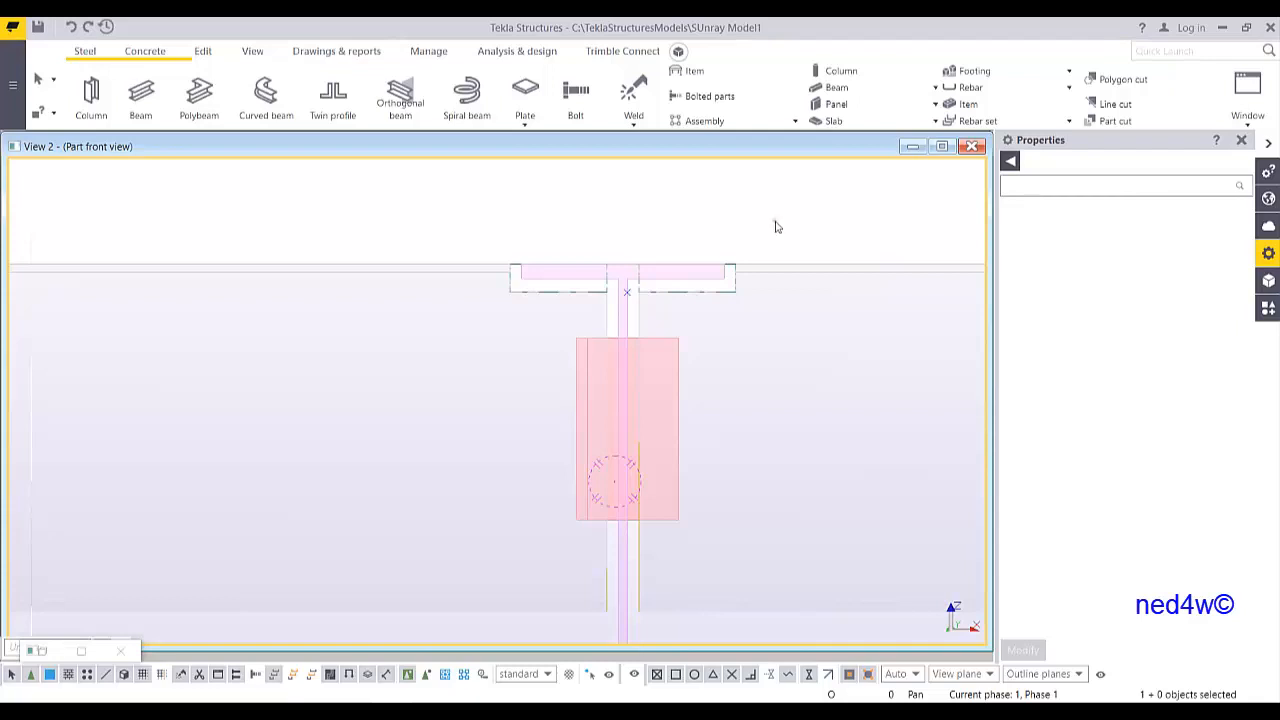
# Set the clip angle's position to Right on plane and Front at depth, with its rotation at Top
pyautogui.scroll(4, 660, 350)
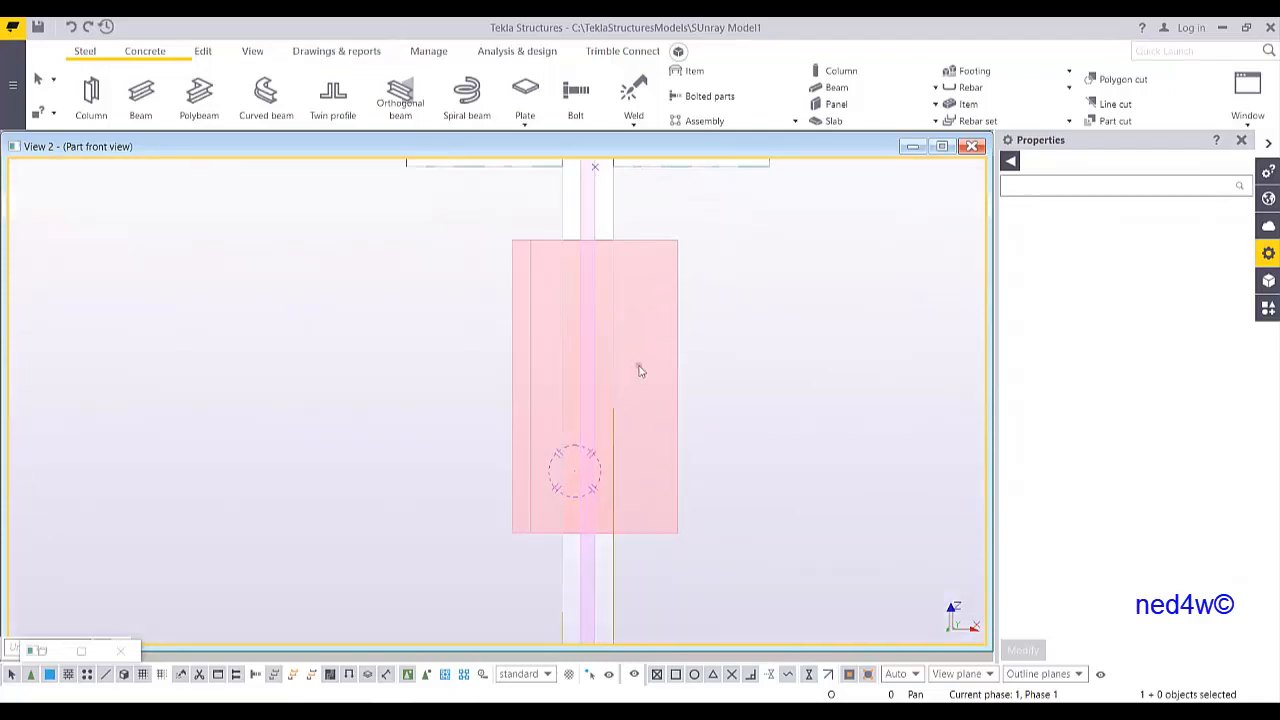
pyautogui.click(675, 312)
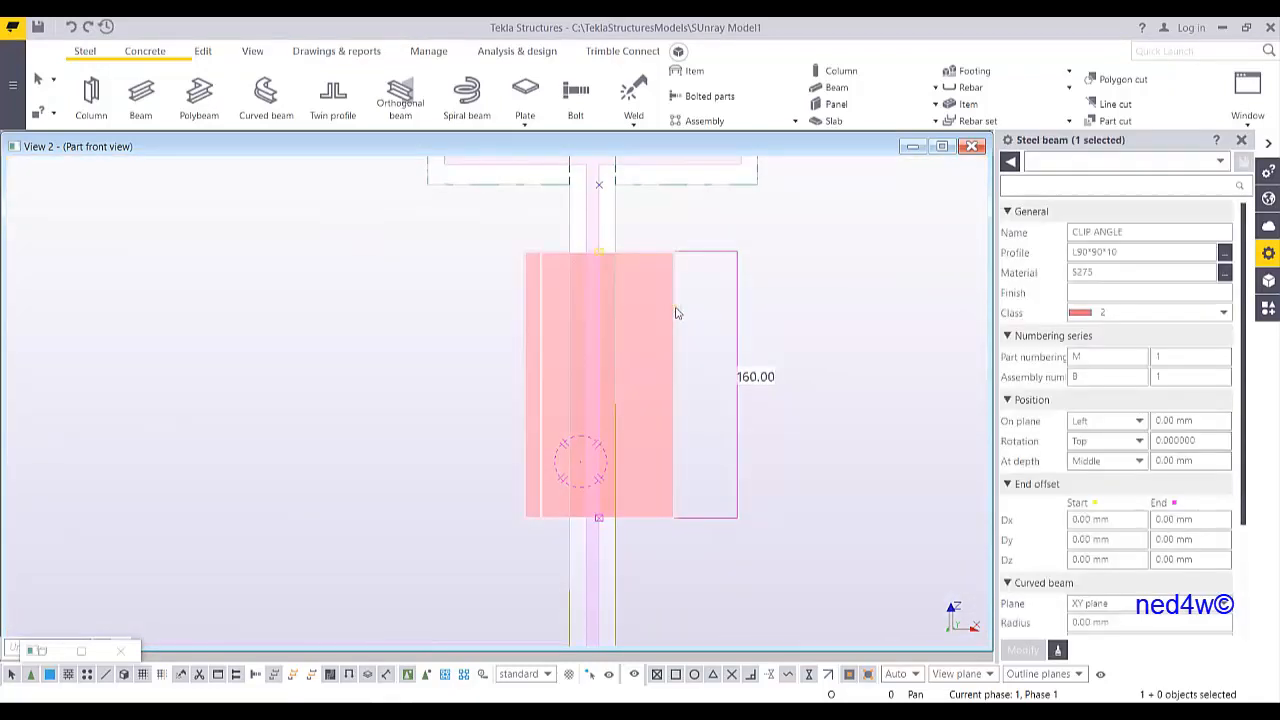
pyautogui.moveTo(674, 56)
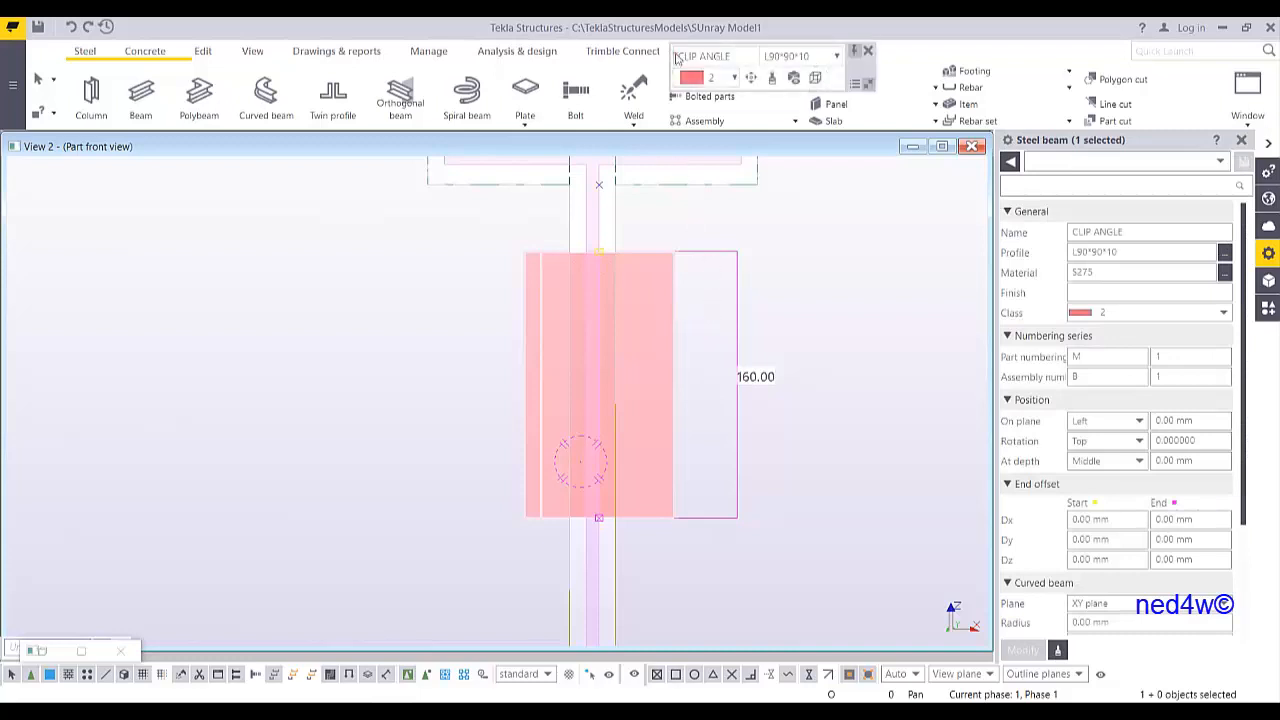
pyautogui.click(751, 78)
pyautogui.click(766, 117)
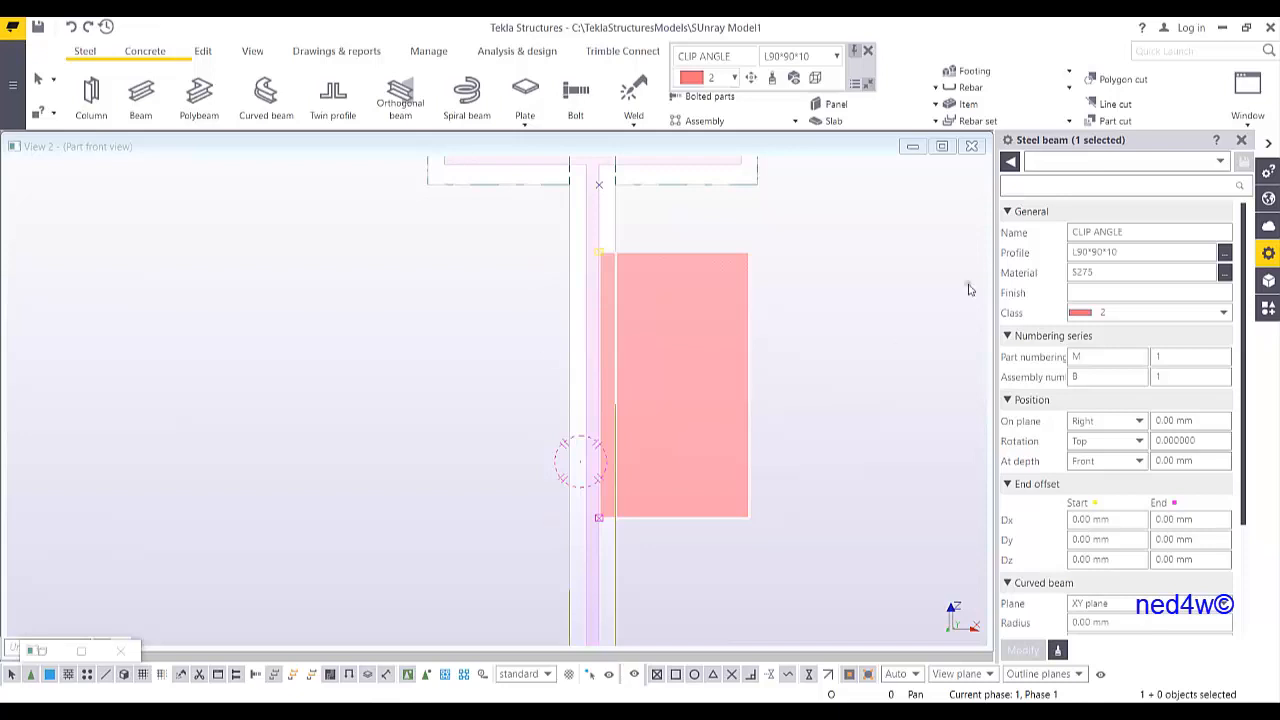
# Examine in 3D how the clip angle sits against the girder web and the right beam's web
pyautogui.hotkey('ctrl', 'p')
pyautogui.scroll(-2, 539, 401)
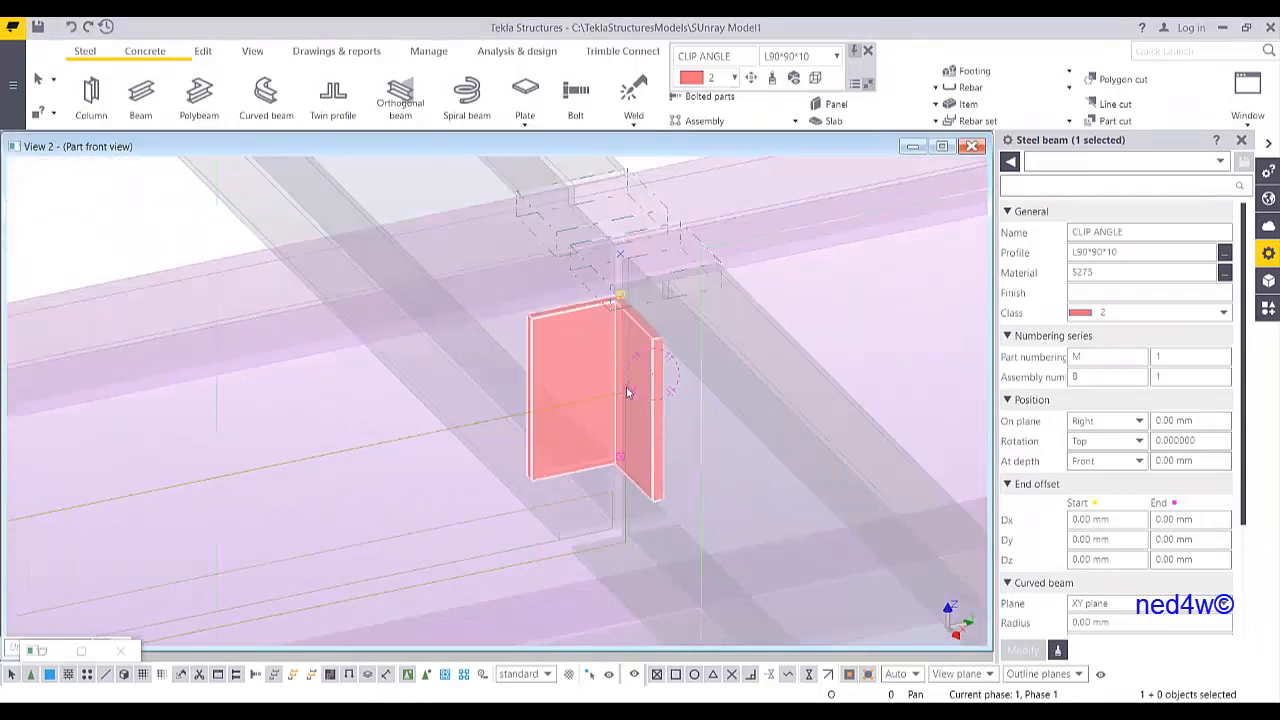
pyautogui.scroll(2, 628, 386)
pyautogui.keyDown('ctrl'); pyautogui.moveTo(654, 374); pyautogui.dragTo(711, 207, button='middle'); pyautogui.keyUp('ctrl')
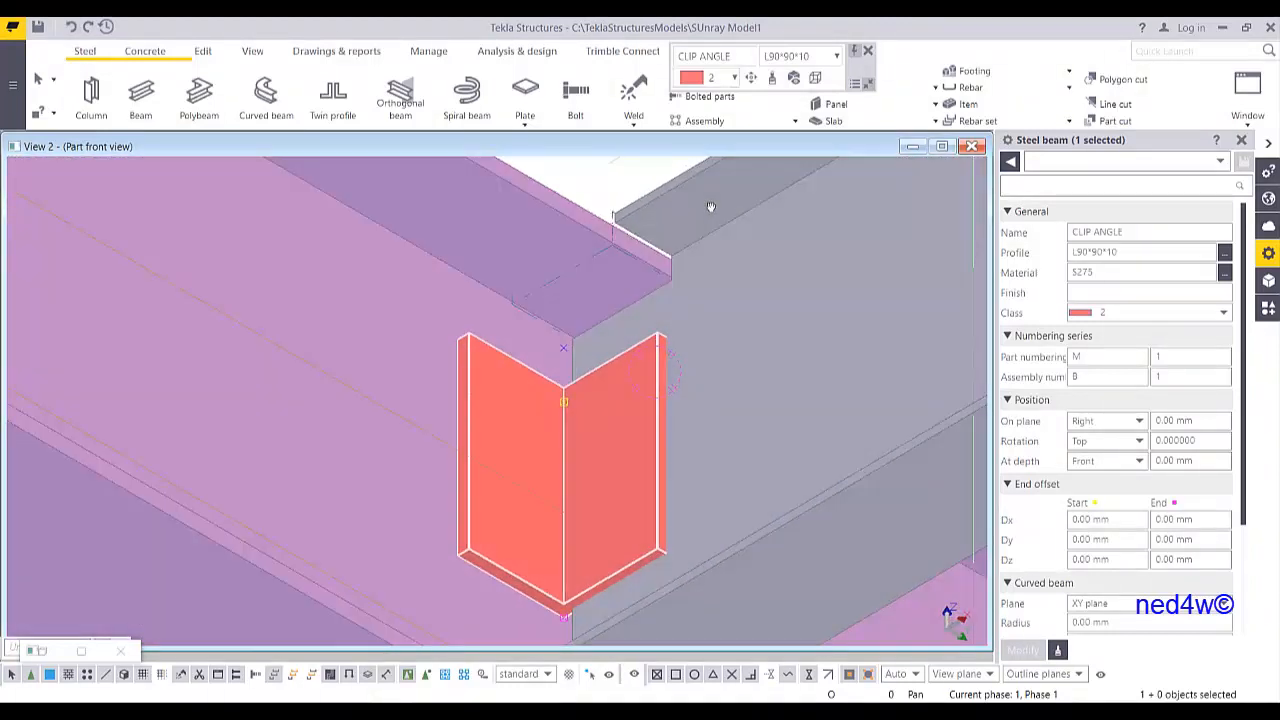
pyautogui.scroll(2, 576, 602)
pyautogui.moveTo(576, 602); pyautogui.dragTo(578, 386, button='middle')
pyautogui.scroll(4, 560, 464)
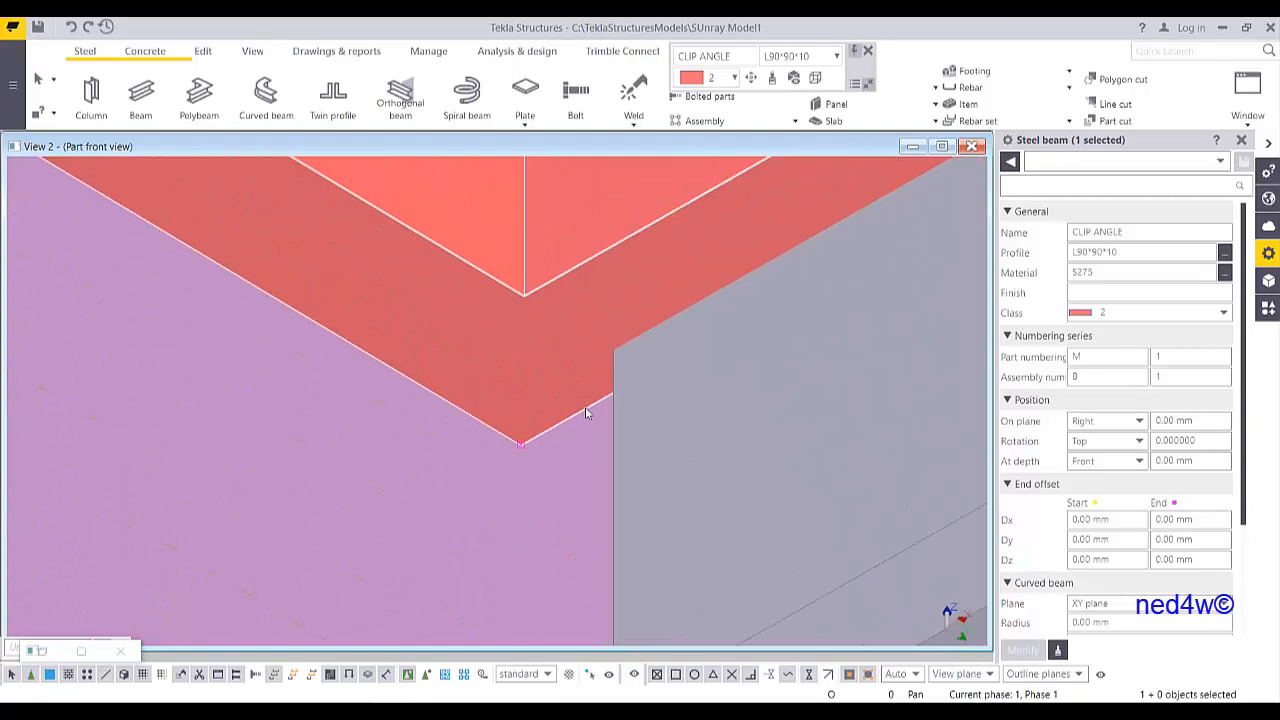
pyautogui.scroll(-8, 585, 406)
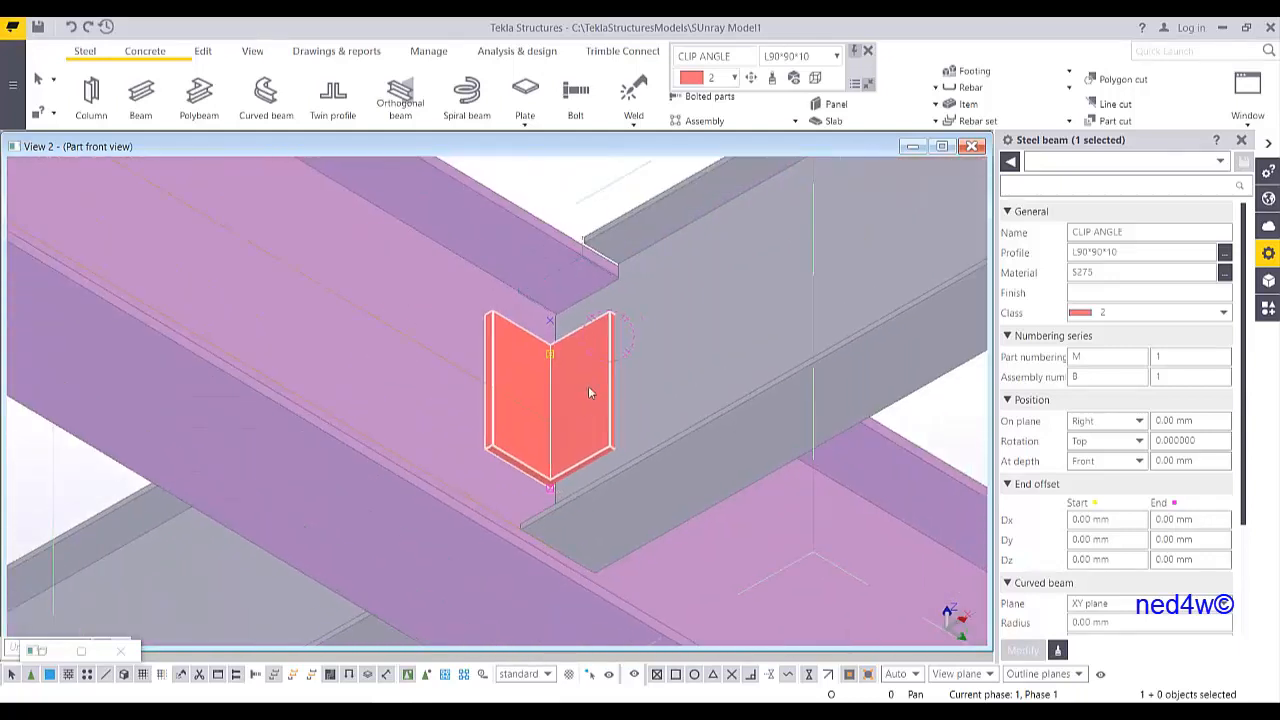
pyautogui.keyDown('ctrl'); pyautogui.moveTo(590, 392); pyautogui.dragTo(594, 401, button='middle'); pyautogui.keyUp('ctrl')
# In an enlarged part end view, move the clip angle 2.90 mm horizontally to the near face of the secondary beam's web
pyautogui.hotkey('ctrl', 'Tab')
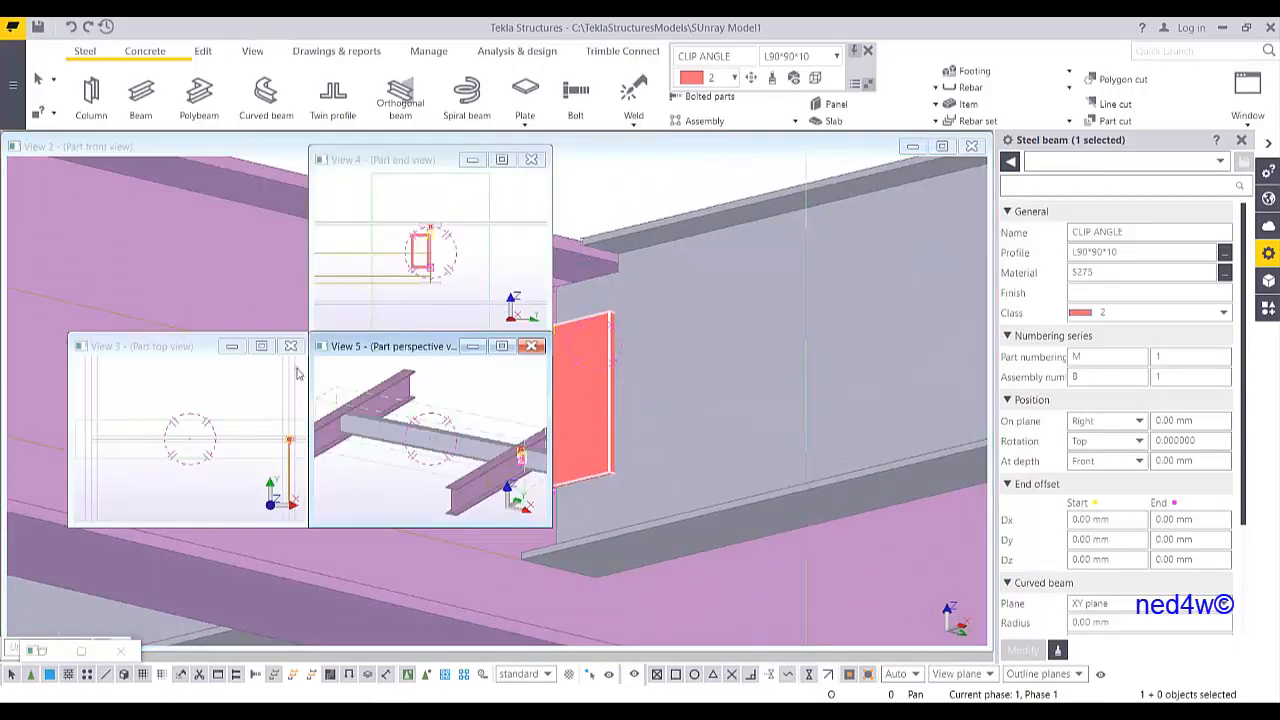
pyautogui.click(458, 252)
pyautogui.moveTo(546, 339); pyautogui.dragTo(988, 650)
pyautogui.scroll(5, 628, 303)
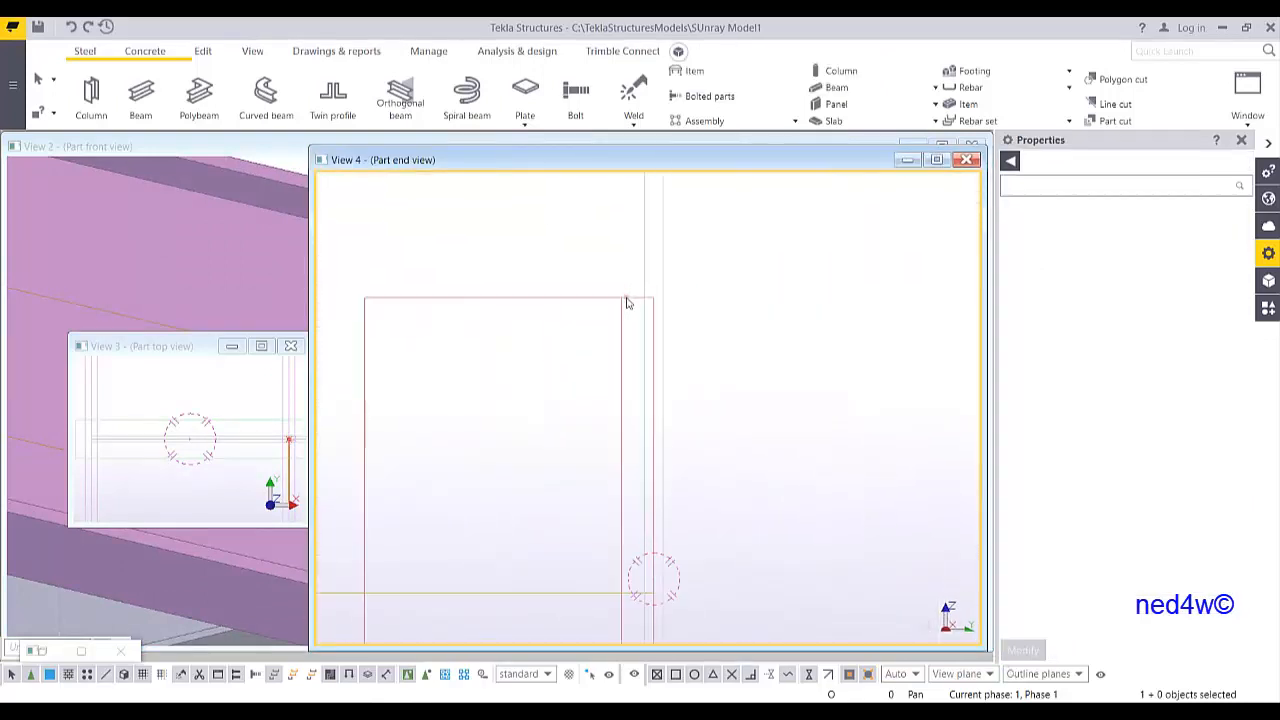
pyautogui.click(628, 303)
pyautogui.scroll(2, 682, 287)
pyautogui.rightClick(685, 280)
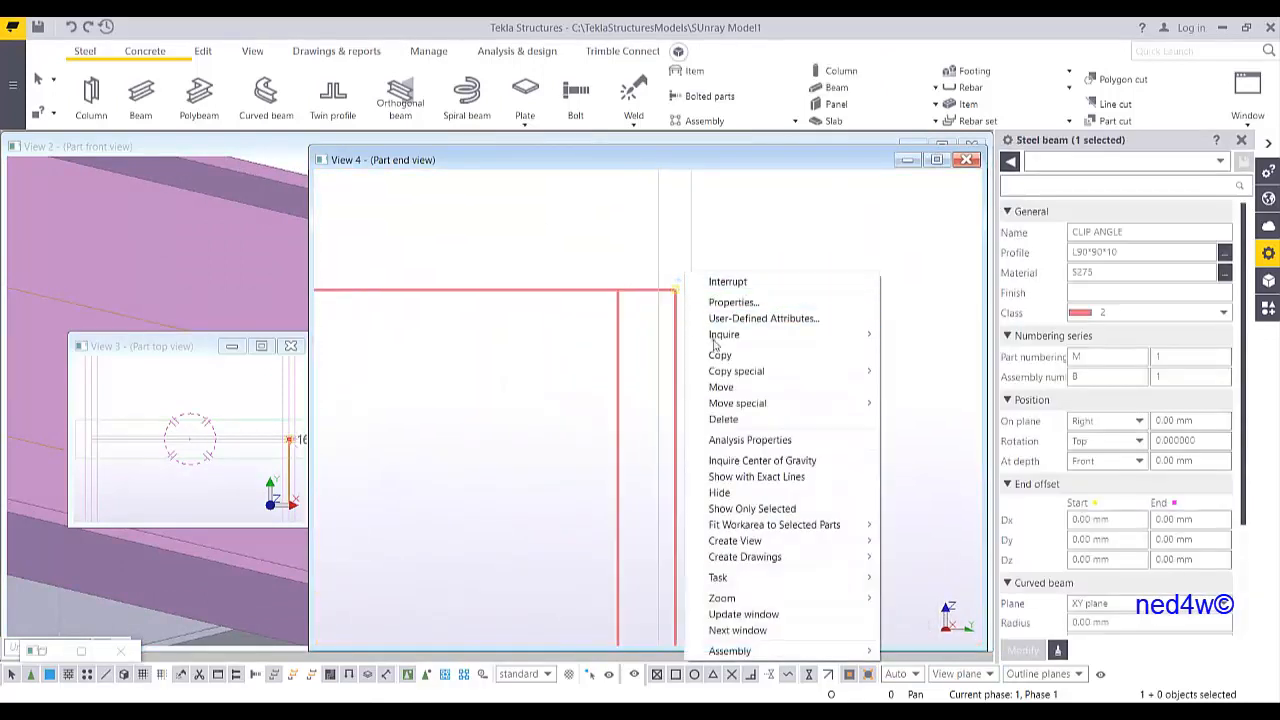
pyautogui.click(721, 387)
pyautogui.click(676, 289)
pyautogui.scroll(2, 670, 289)
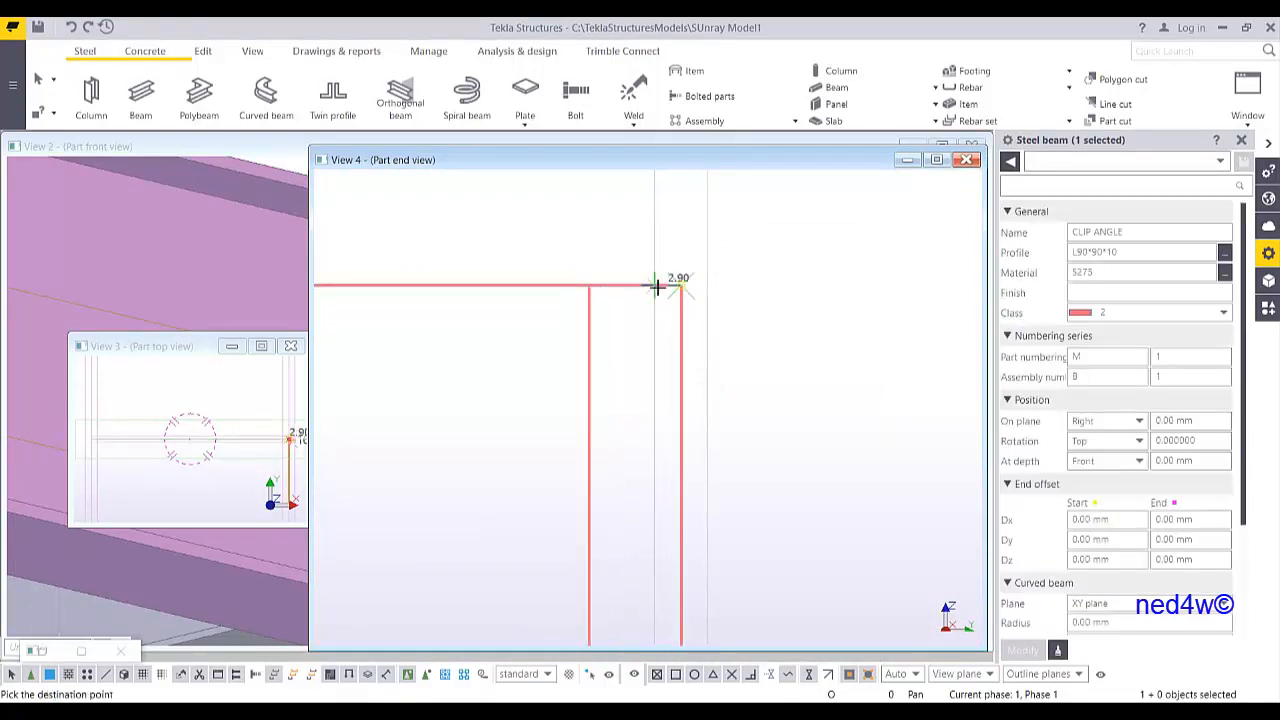
pyautogui.click(652, 287)
pyautogui.scroll(-3, 714, 360)
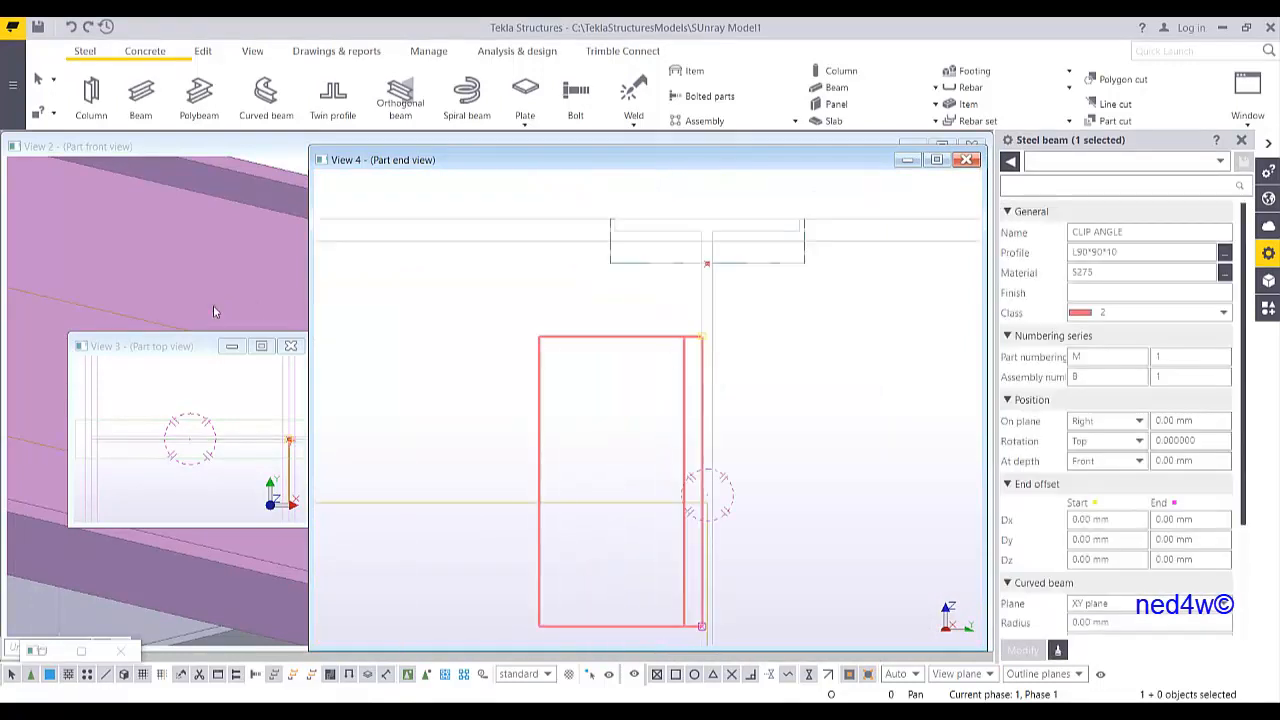
# Enlarge the part top view and examine the clip angle's fit against the girder web and the secondary beam's web
pyautogui.moveTo(195, 345); pyautogui.dragTo(160, 188)
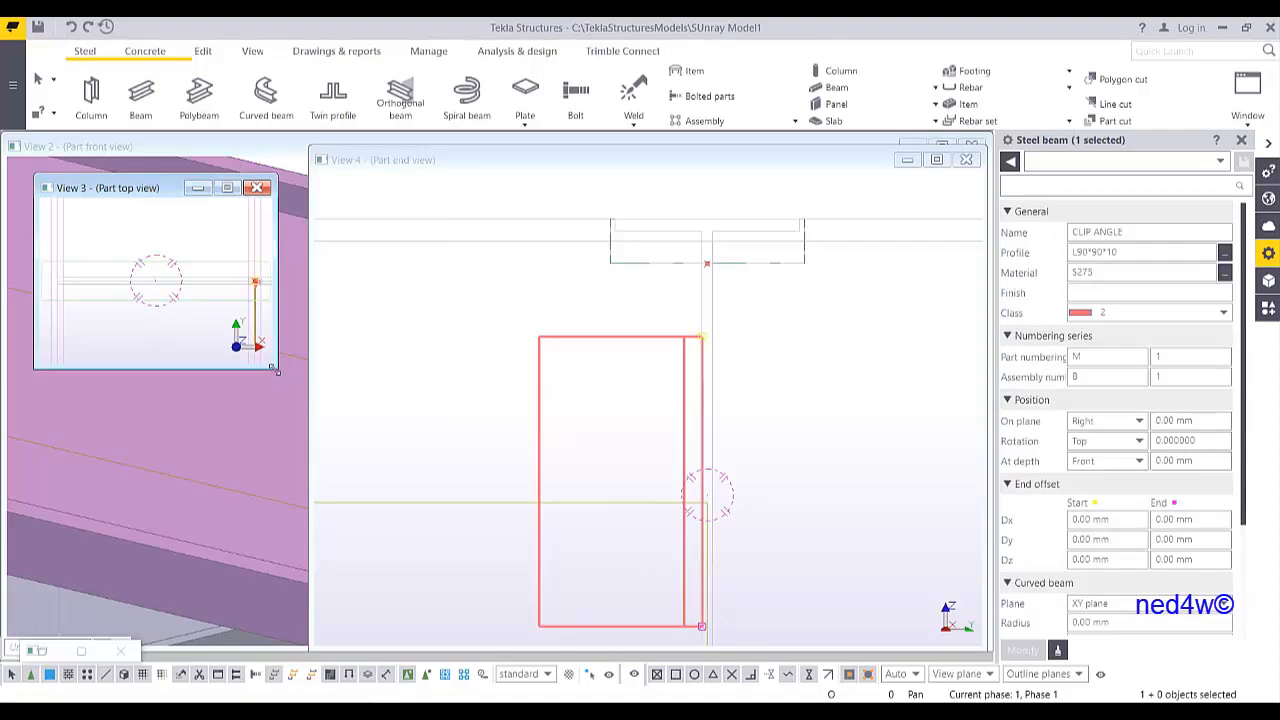
pyautogui.moveTo(277, 370); pyautogui.dragTo(980, 645)
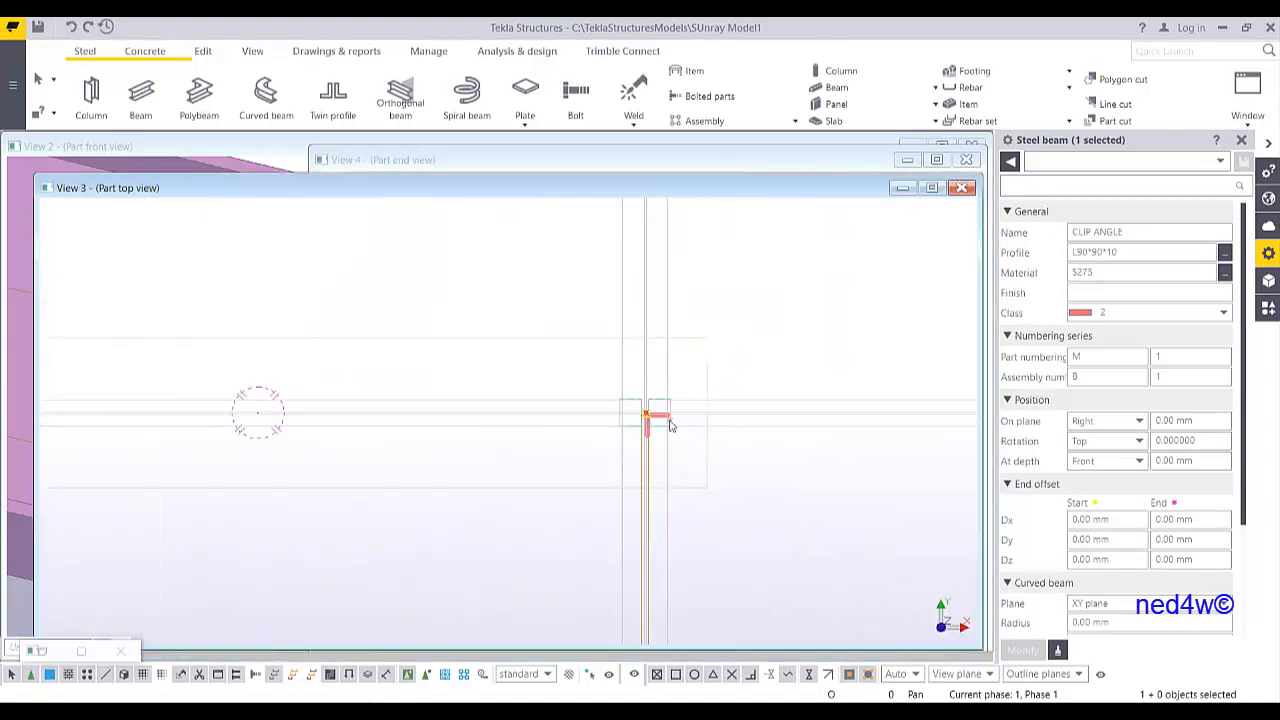
pyautogui.hotkey('ctrl', 'p')
pyautogui.hotkey('ctrl', 'p')
pyautogui.scroll(2, 888, 430)
pyautogui.scroll(6, 911, 417)
pyautogui.moveTo(923, 423); pyautogui.dragTo(525, 391, button='middle')
pyautogui.scroll(5, 545, 375)
pyautogui.scroll(-1, 545, 401)
pyautogui.scroll(-3, 545, 401)
pyautogui.scroll(4, 553, 403)
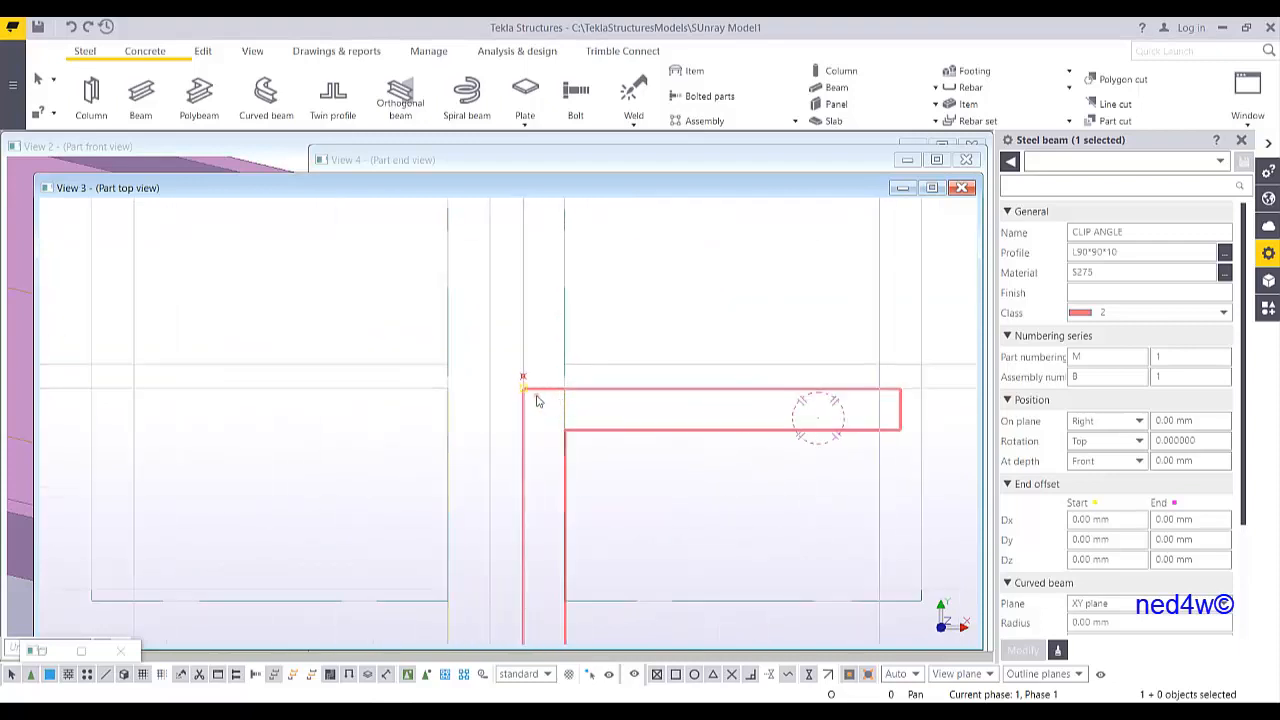
pyautogui.scroll(-1, 552, 410)
pyautogui.scroll(-2, 557, 408)
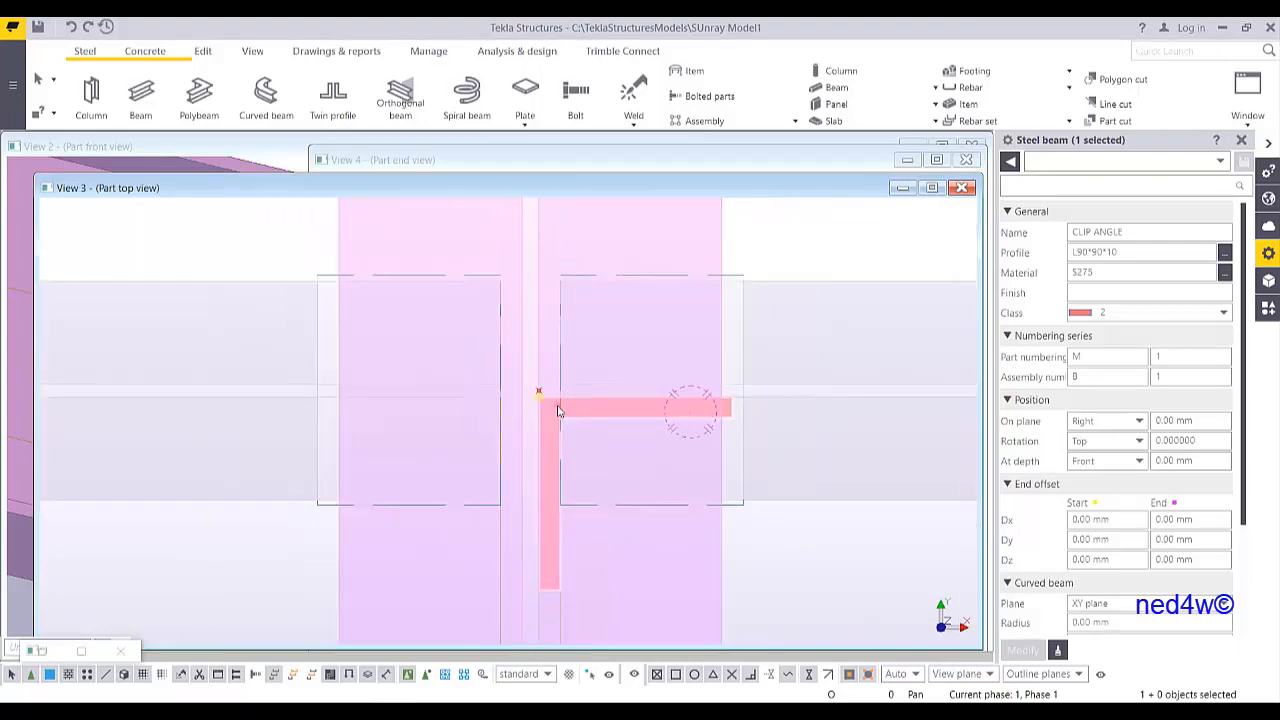
# Add 1 divided line point midway between the two faces of the girder web in the part top view
pyautogui.click(775, 254)
pyautogui.scroll(5, 531, 371)
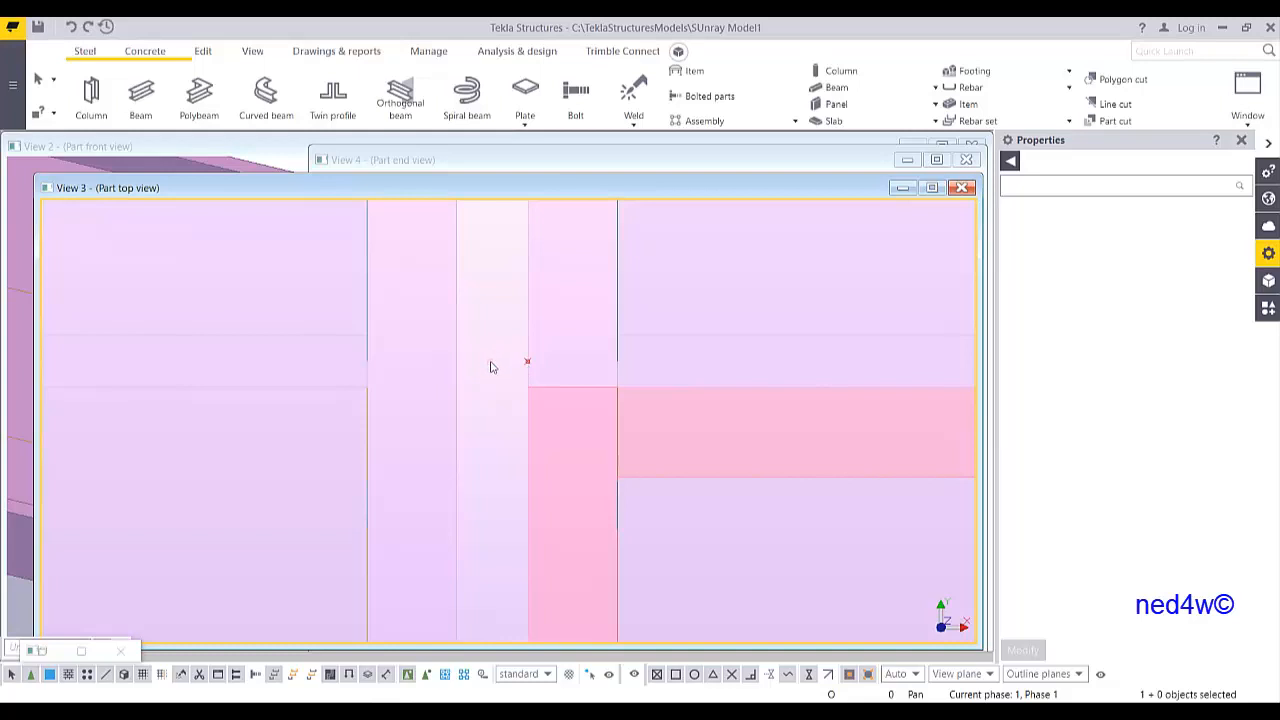
pyautogui.click(203, 51)
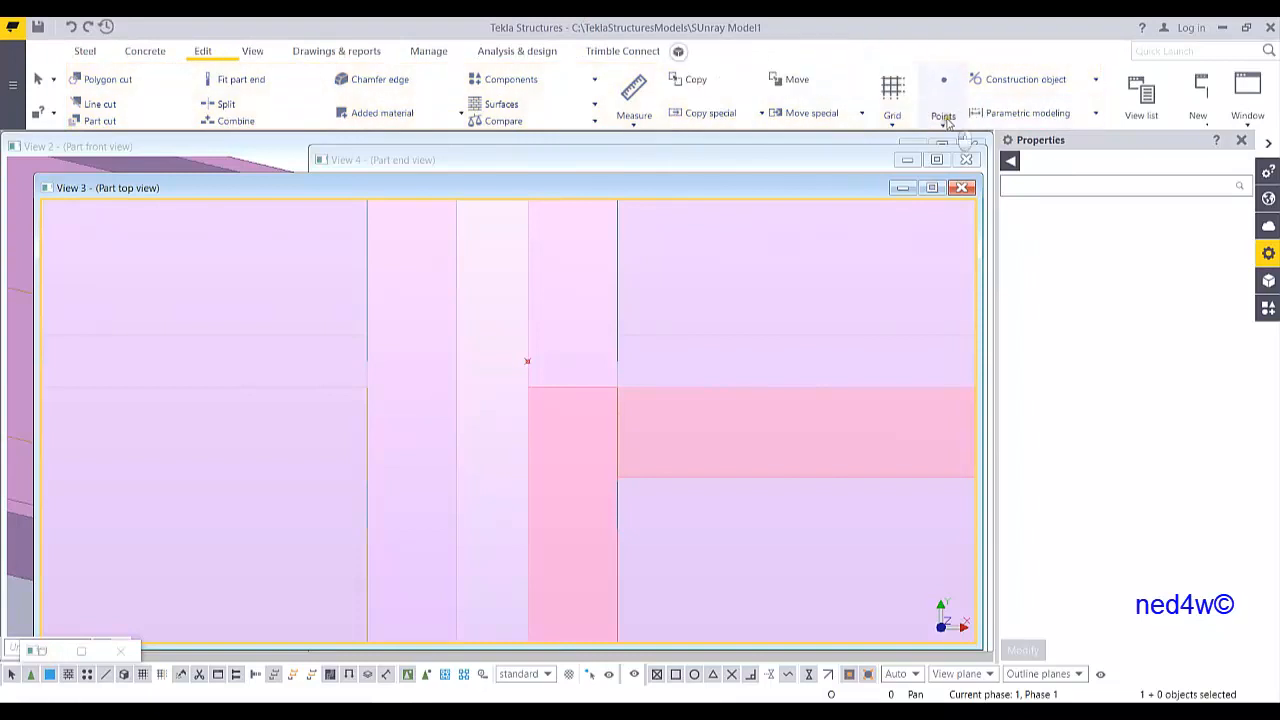
pyautogui.click(943, 118)
pyautogui.click(950, 148)
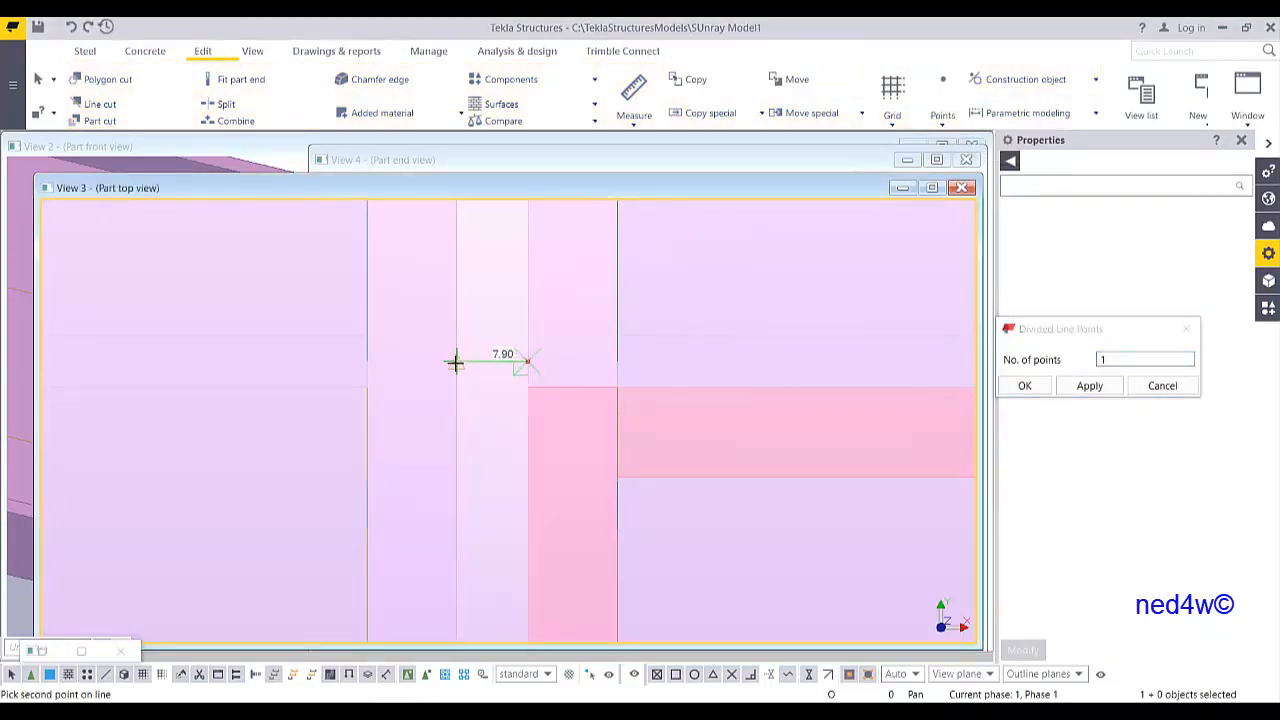
pyautogui.rightClick(516, 302)
pyautogui.click(518, 304)
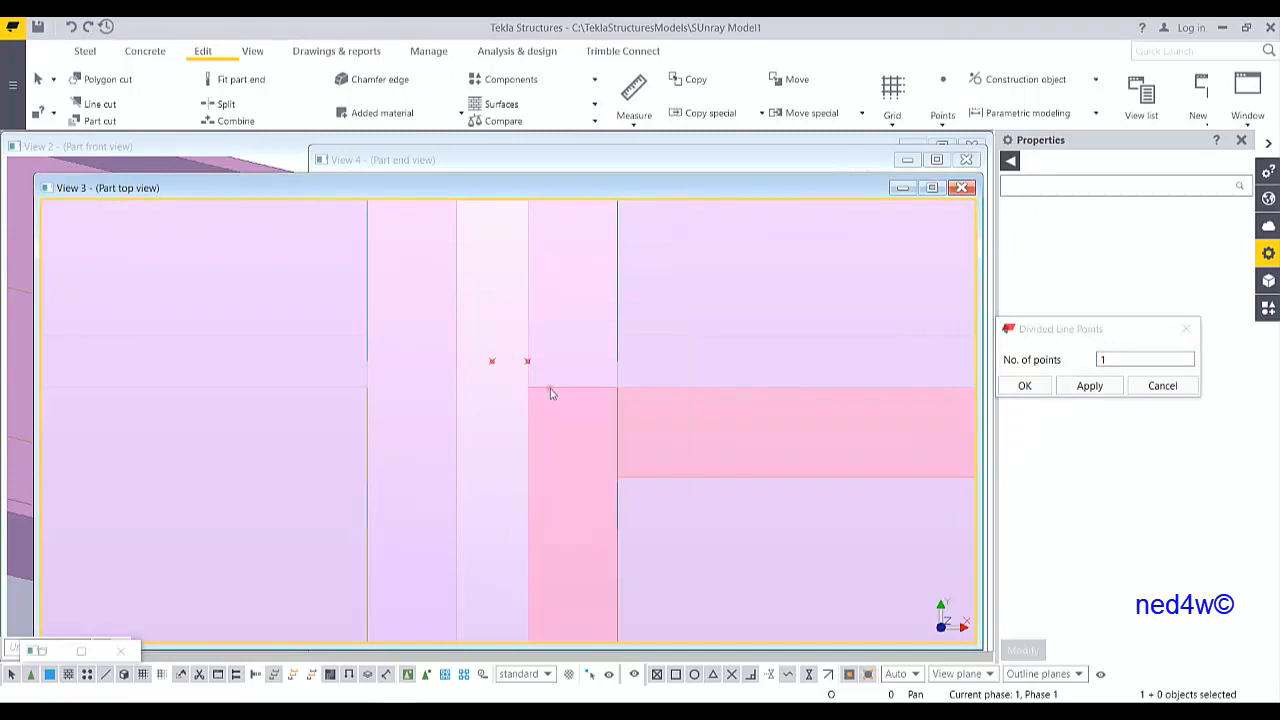
# Rotate-copy the clip angle around the new web midpoint about Z at an angle of 90, producing three copies around the joint
pyautogui.rightClick(556, 394)
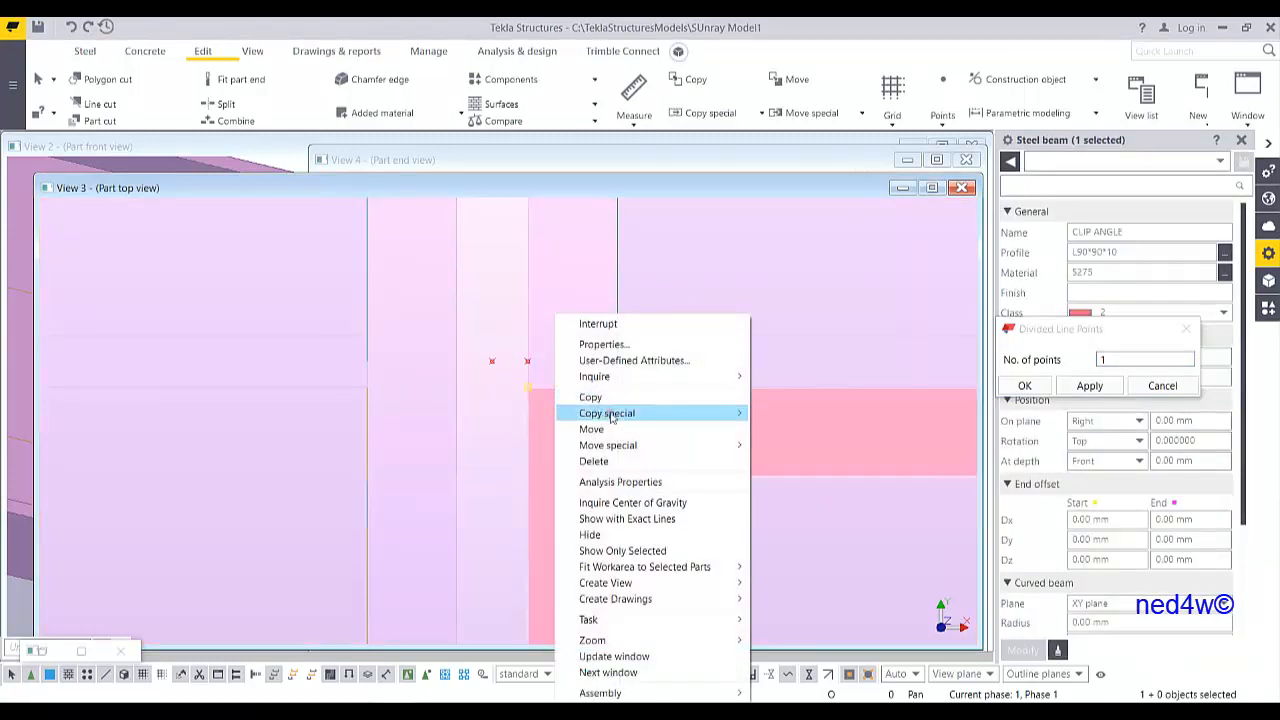
pyautogui.moveTo(610, 413)
pyautogui.click(806, 432)
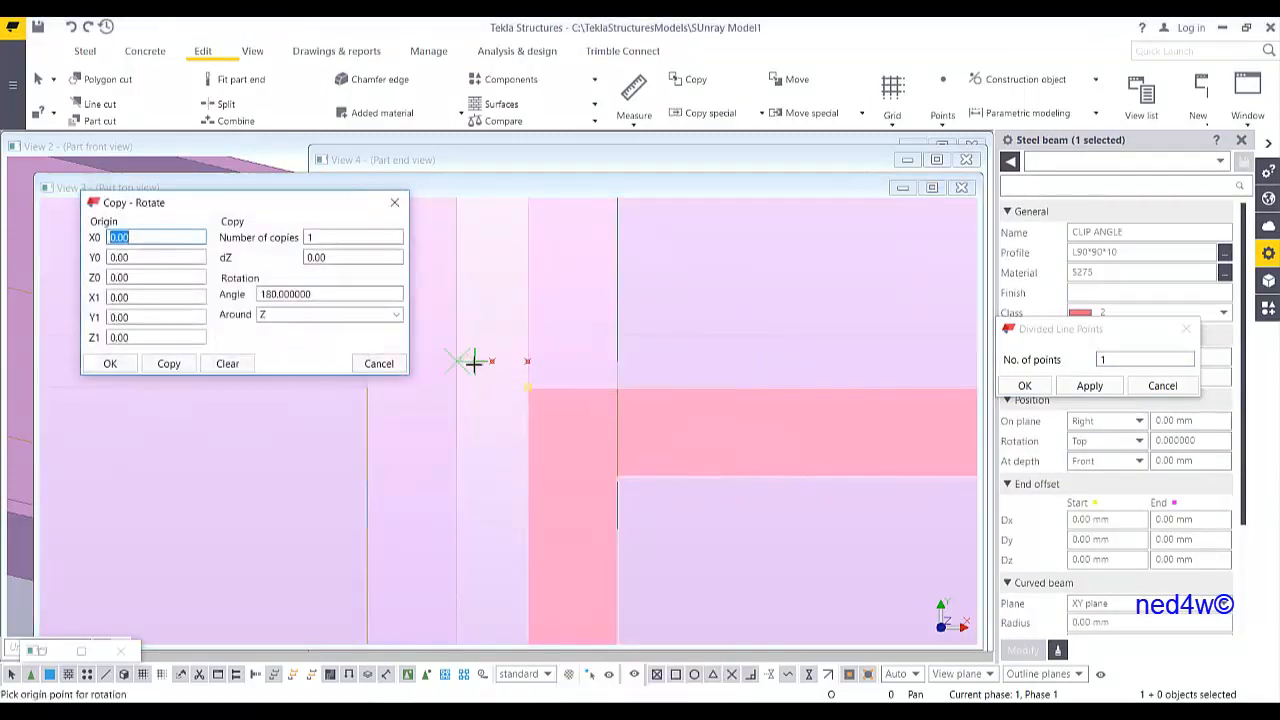
pyautogui.moveTo(534, 428); pyautogui.dragTo(626, 404, button='middle')
pyautogui.scroll(-2, 626, 404)
pyautogui.scroll(-2, 638, 402)
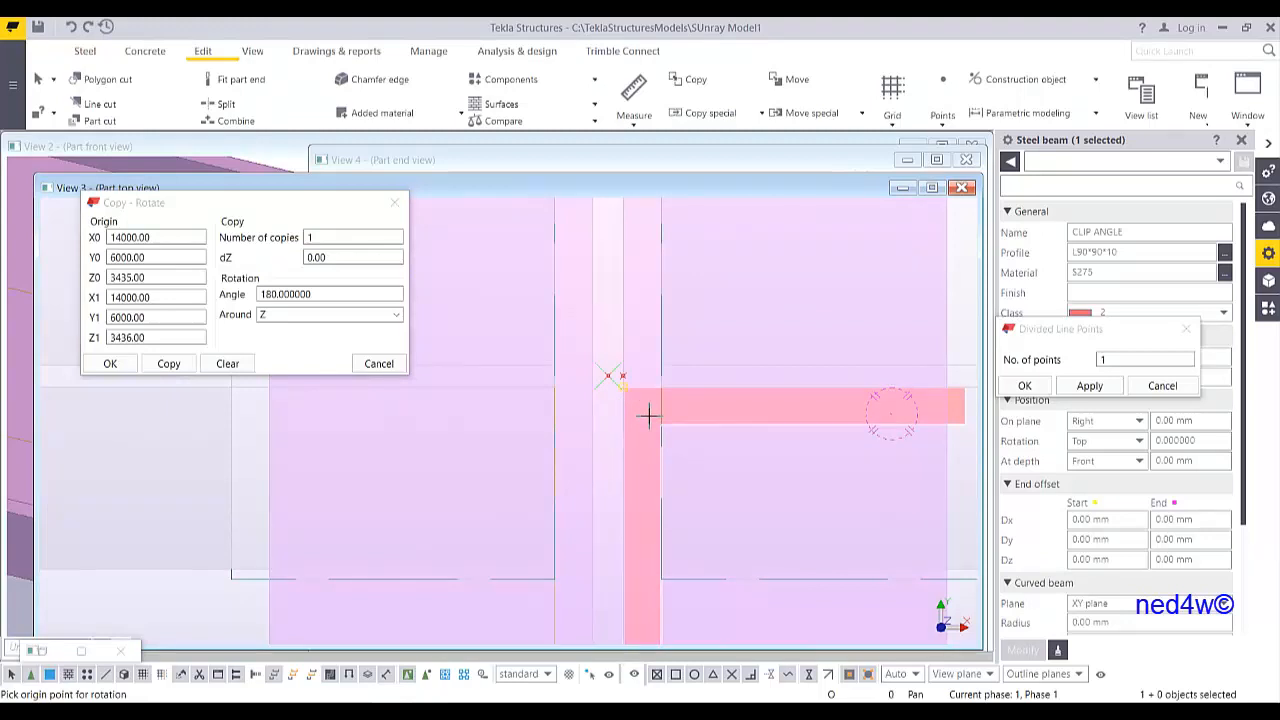
pyautogui.click(276, 239)
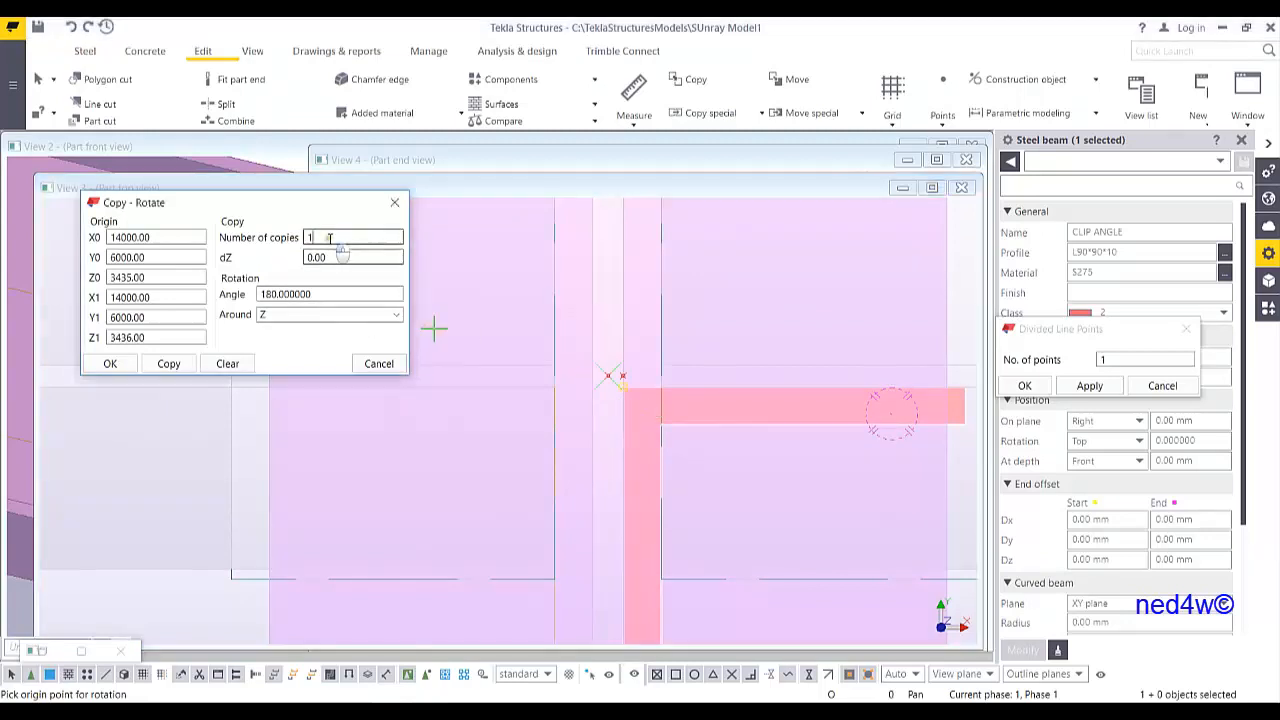
pyautogui.doubleClick(292, 296)
pyautogui.write('90')
pyautogui.click(168, 363)
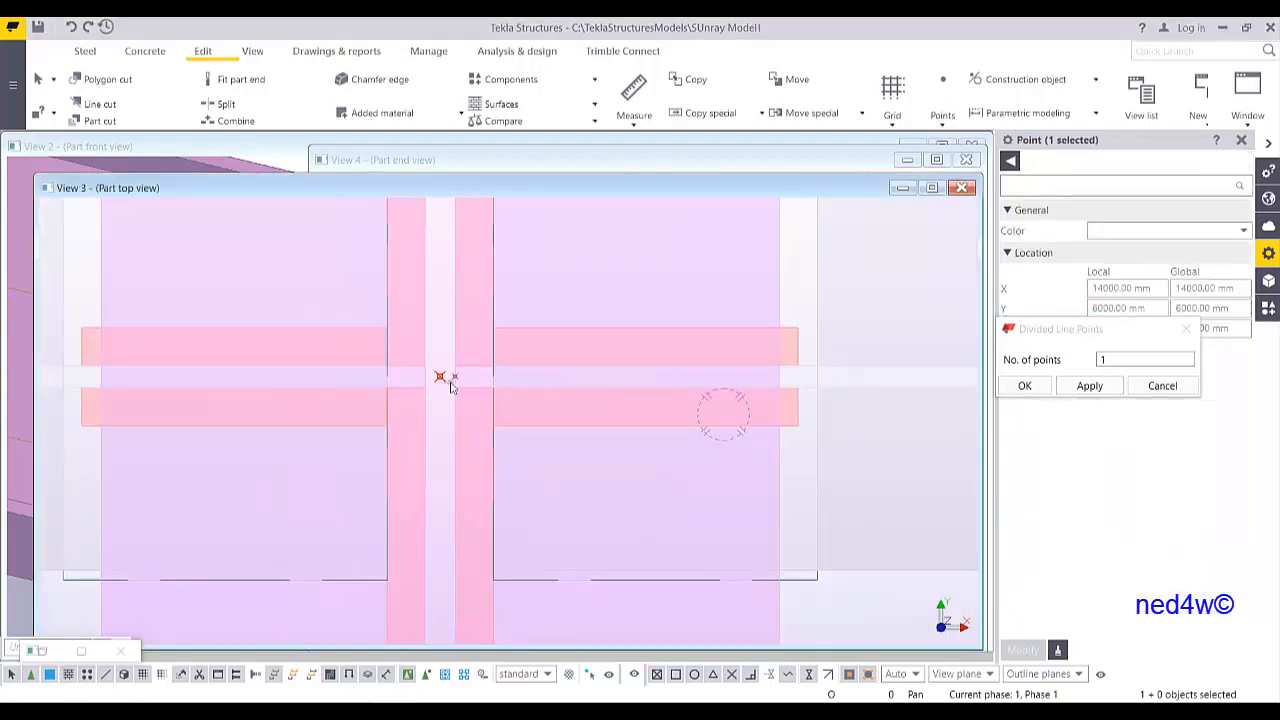
# Examine the arrangement of the four clip angles in the part top, end and front views
pyautogui.scroll(-5, 450, 387)
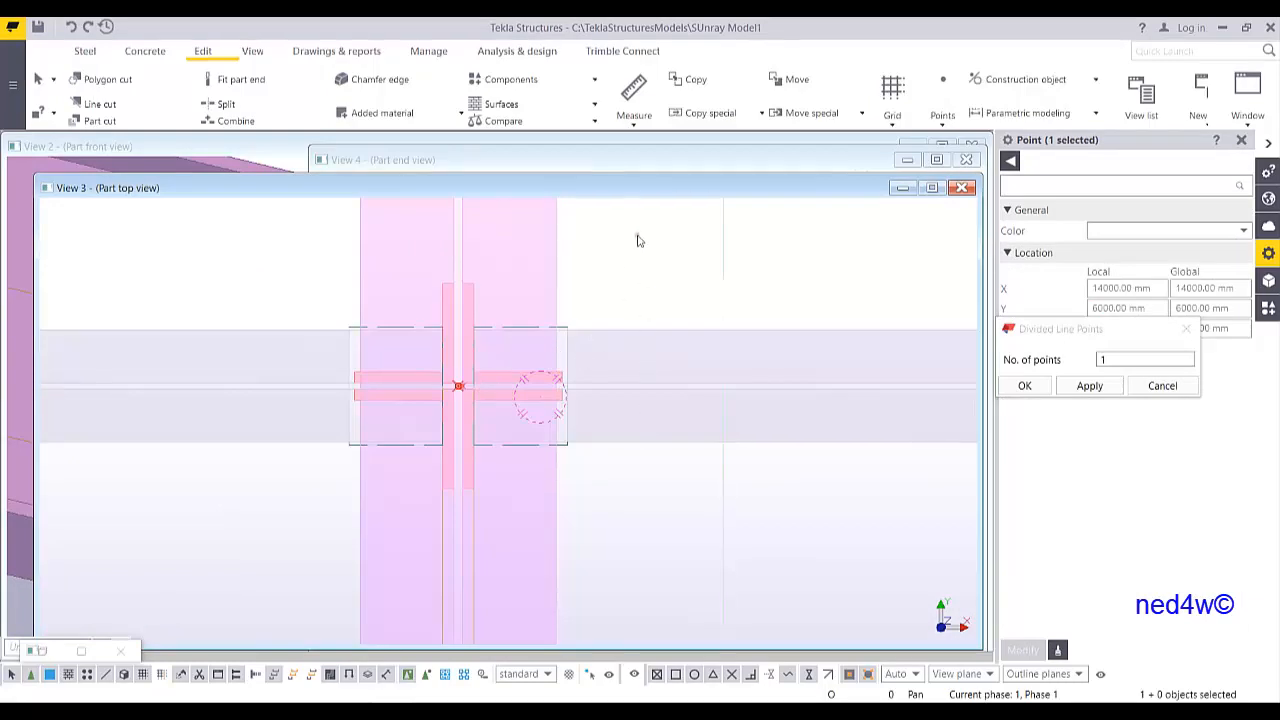
pyautogui.click(649, 166)
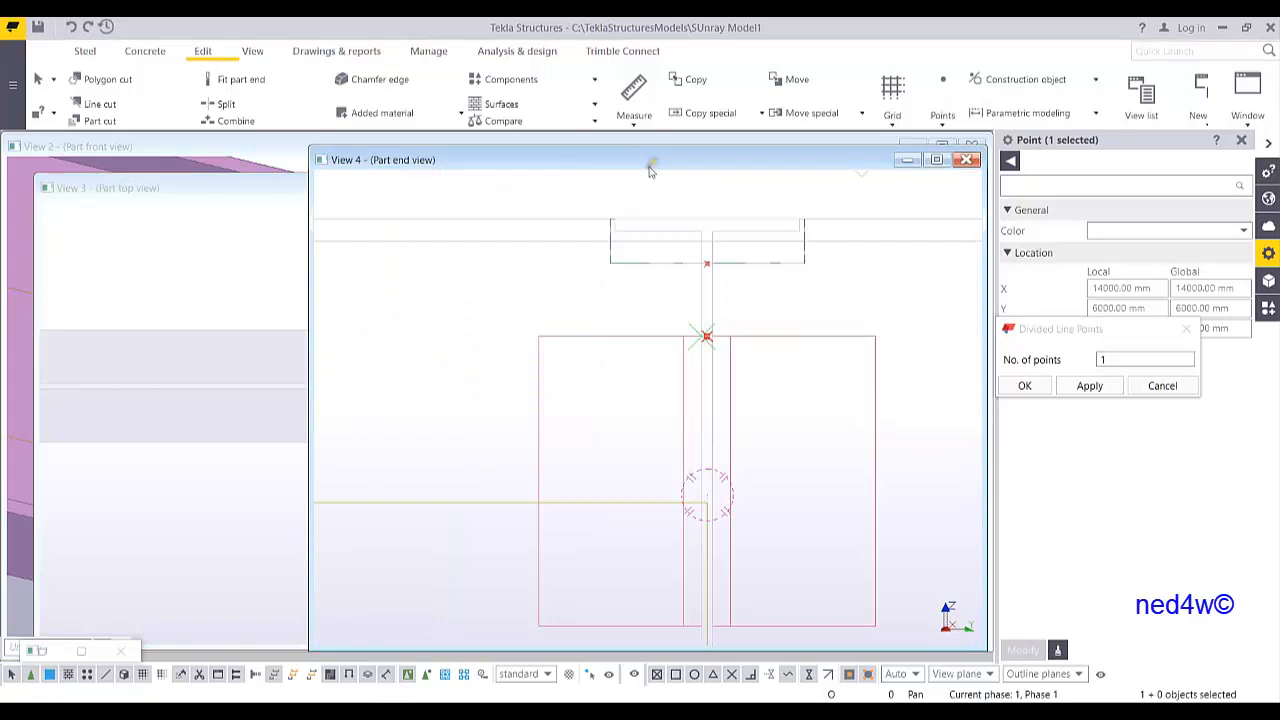
pyautogui.click(282, 150)
pyautogui.hotkey('ctrl', 'p')
pyautogui.scroll(4, 560, 400)
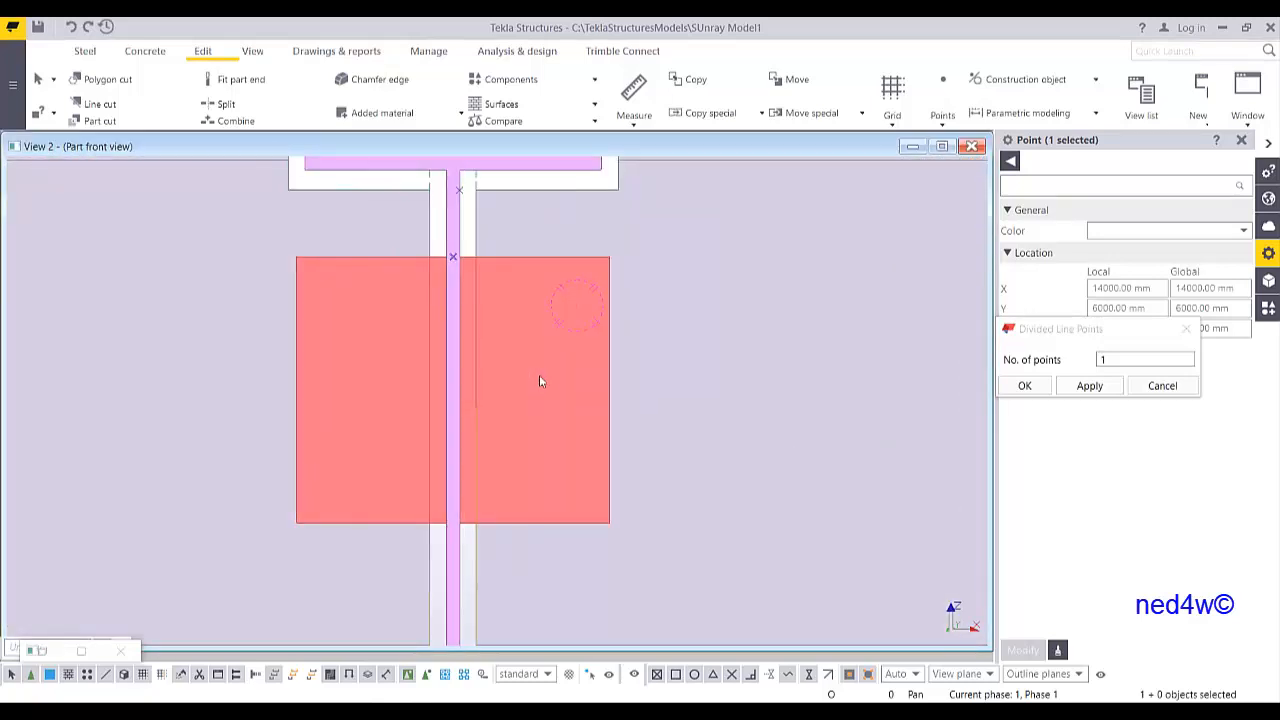
pyautogui.scroll(-2, 542, 376)
pyautogui.scroll(1, 570, 370)
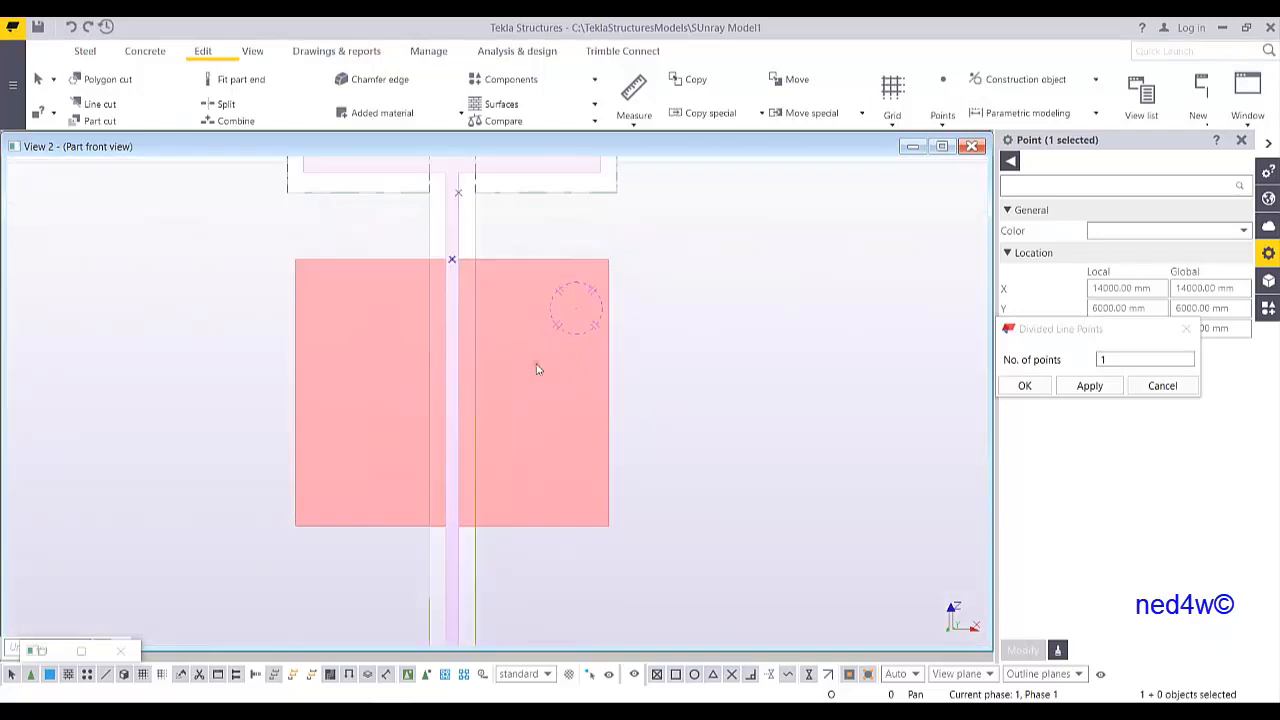
pyautogui.scroll(1, 512, 275)
# Start adding a point along the extension of two points, with the distance set to 50 mm
pyautogui.click(527, 263)
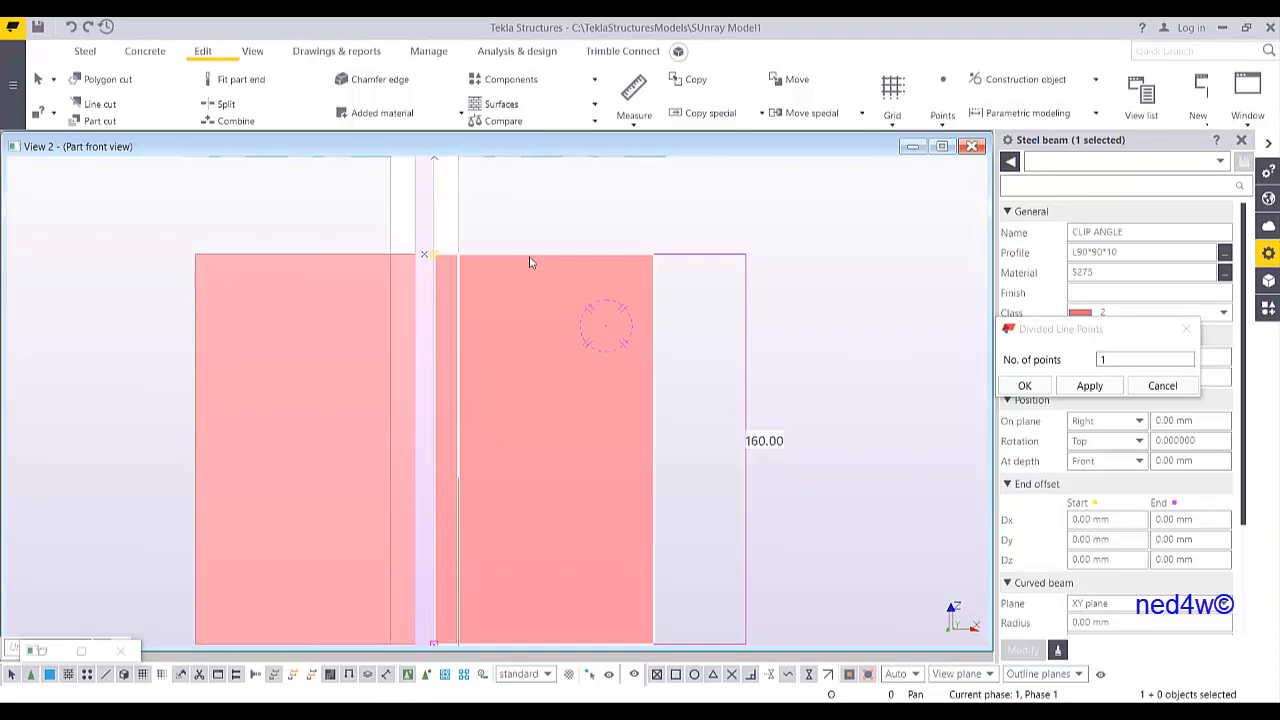
pyautogui.scroll(2, 546, 263)
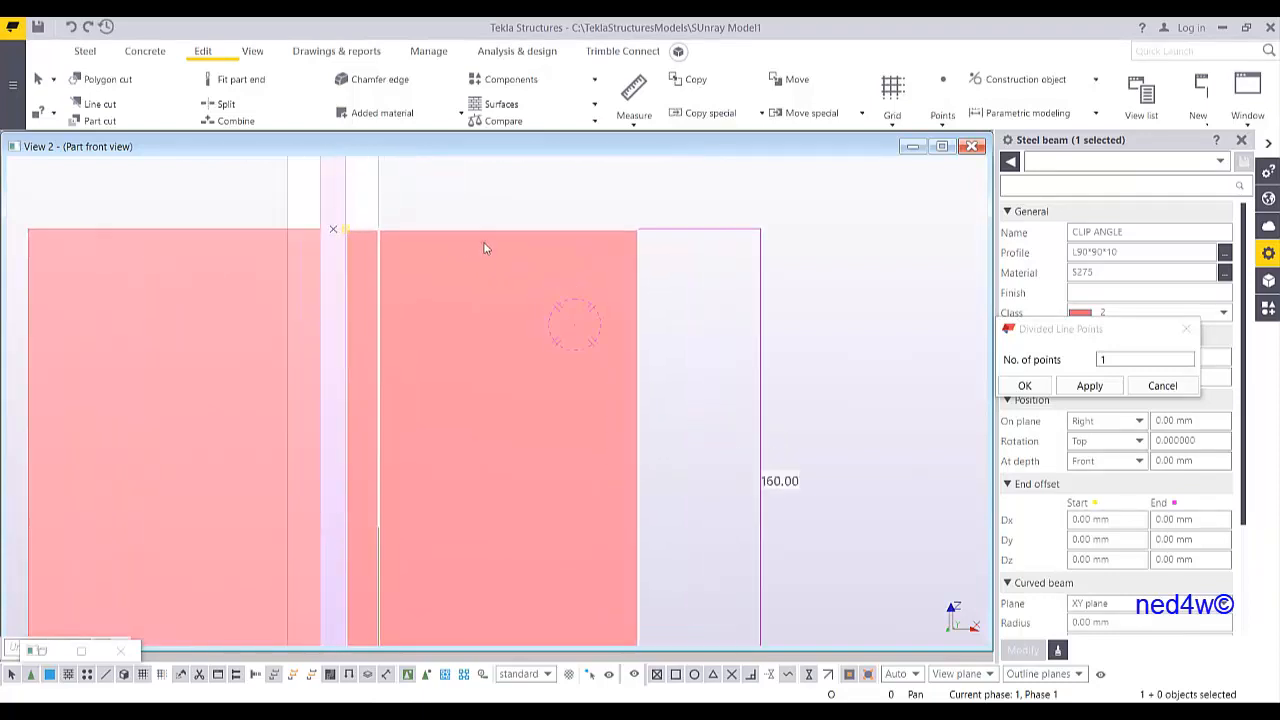
pyautogui.click(943, 117)
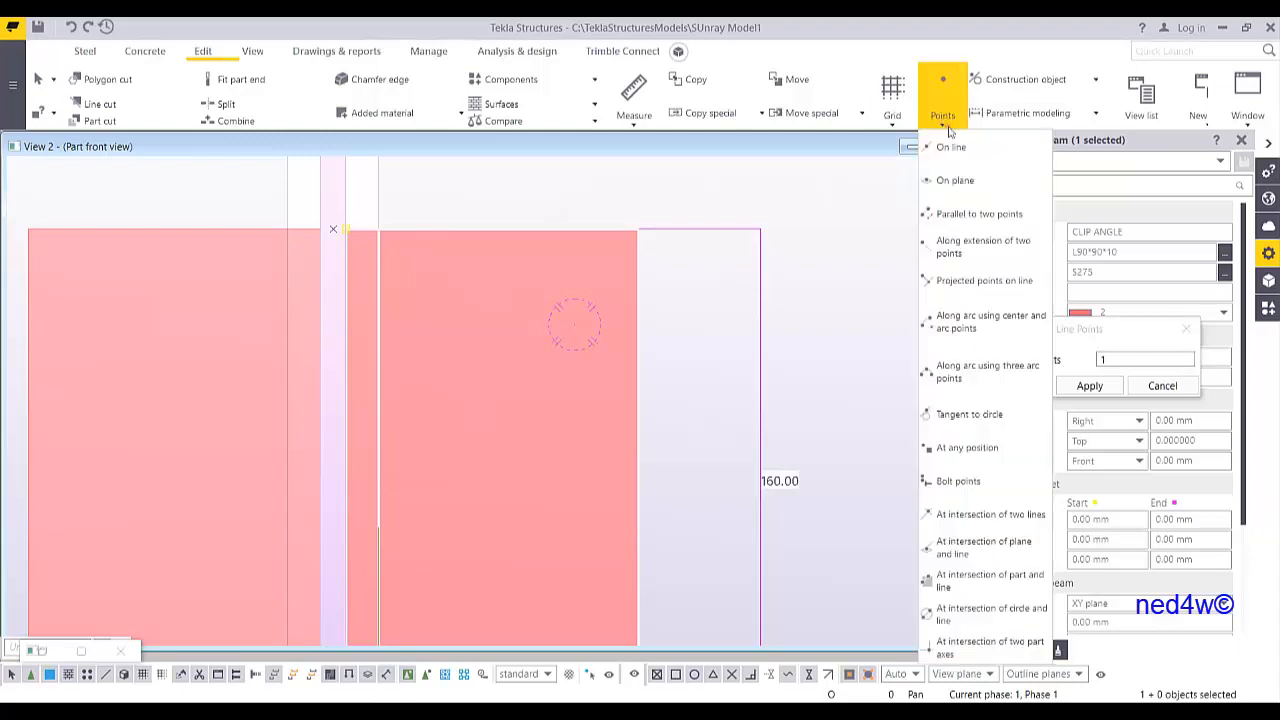
pyautogui.click(962, 246)
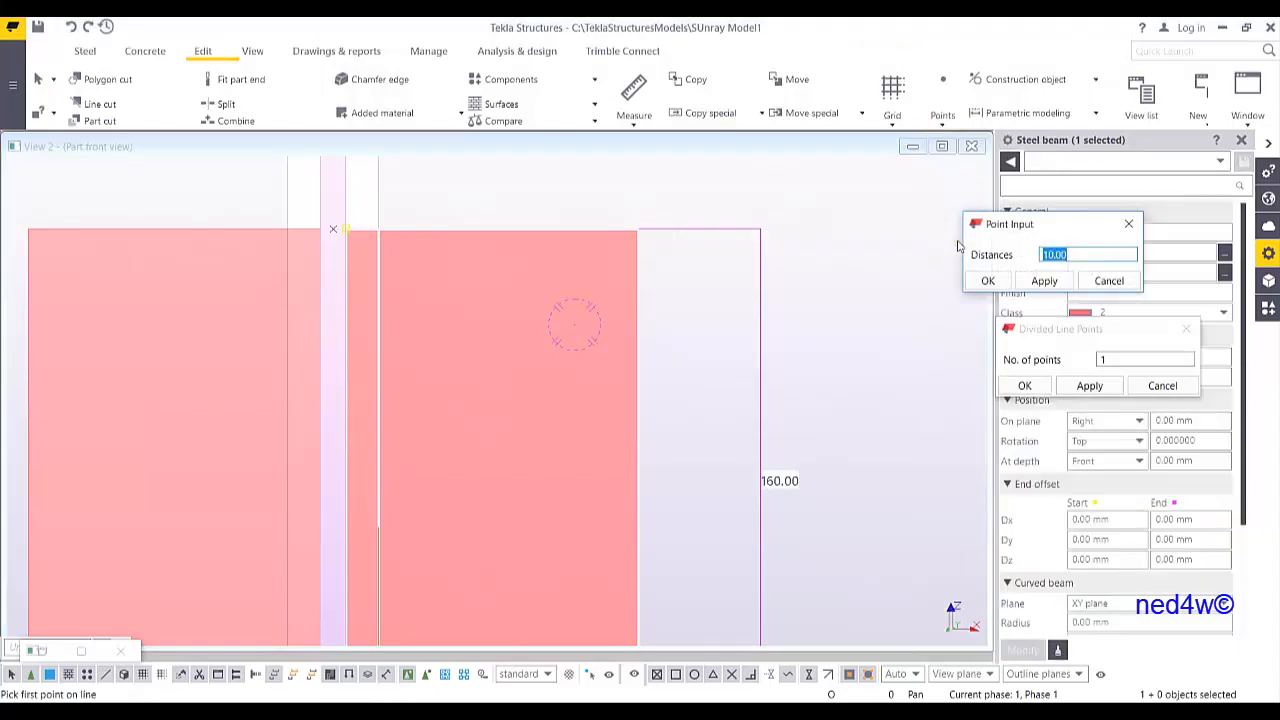
pyautogui.write('50')
pyautogui.click(1040, 281)
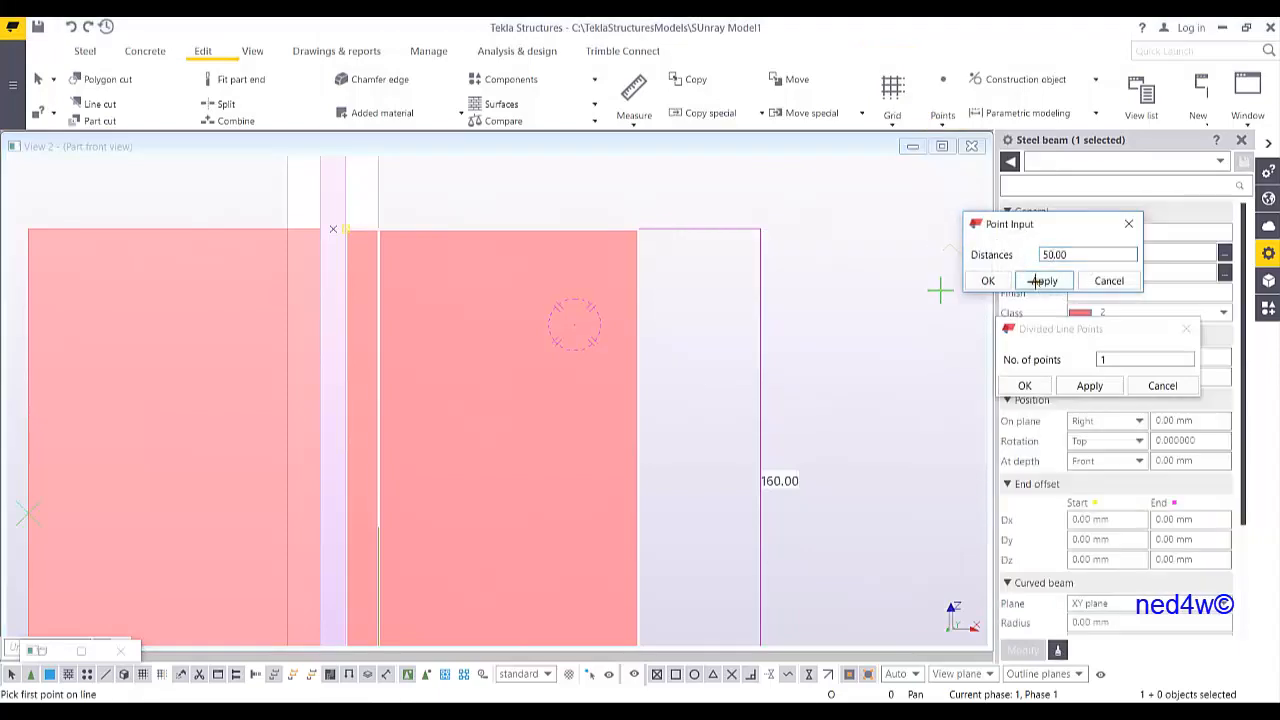
# Try to place the extension point along the right clip angle's top edge, and delete that point
pyautogui.click(347, 229)
pyautogui.scroll(1, 371, 229)
pyautogui.rightClick(560, 183)
pyautogui.click(590, 189)
pyautogui.click(573, 229)
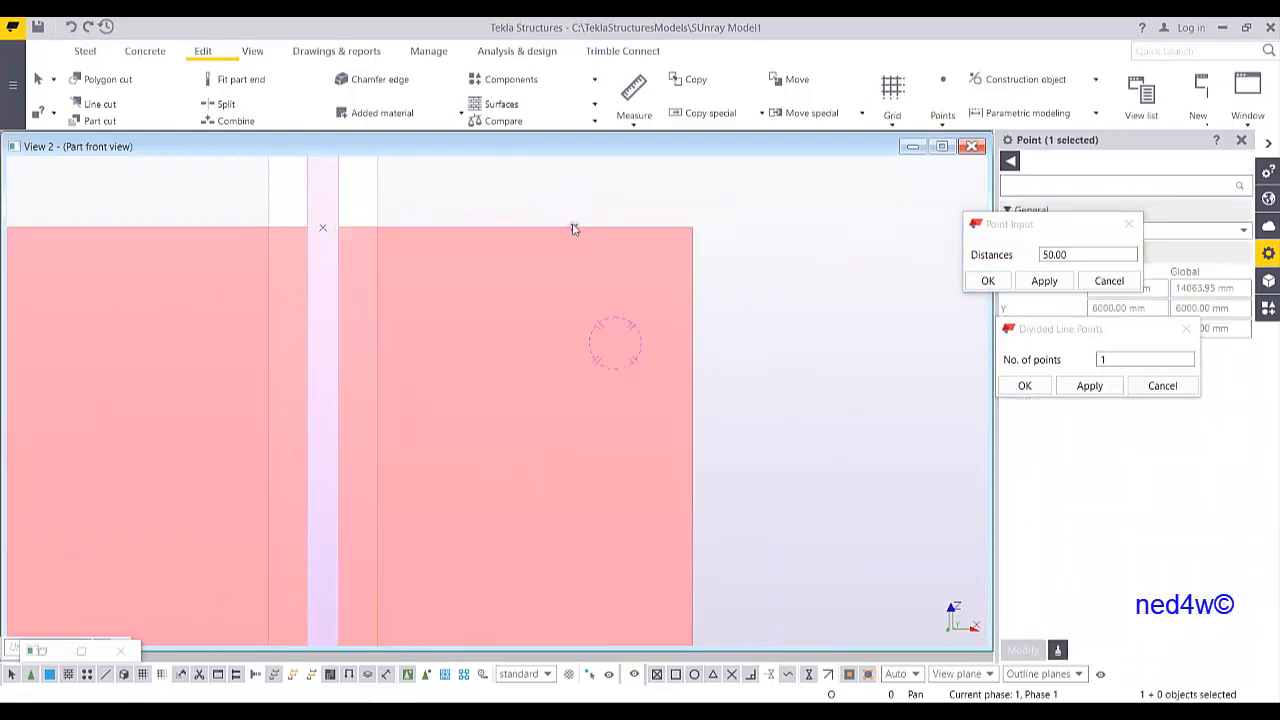
pyautogui.press('Delete')
# Add a point 50 mm beyond the girder web's right face, along the top edge of the right clip angle
pyautogui.click(942, 100)
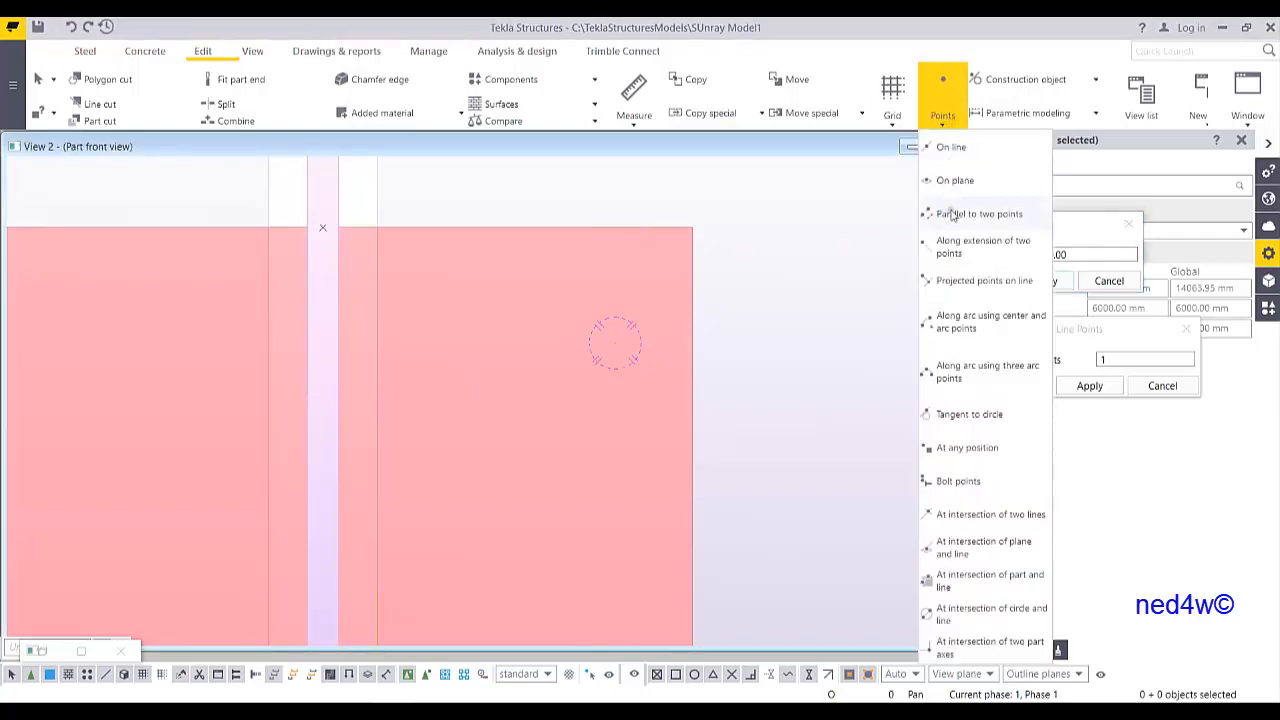
pyautogui.click(952, 250)
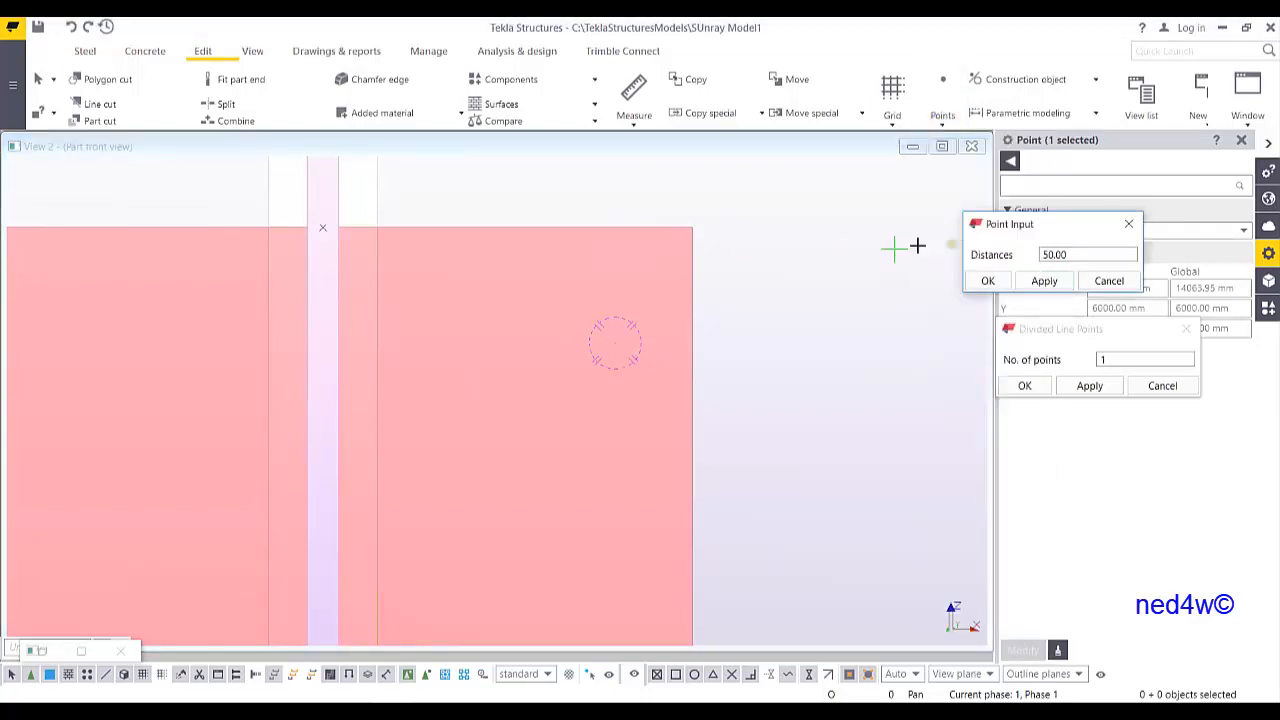
pyautogui.scroll(1, 322, 230)
pyautogui.click(319, 226)
pyautogui.scroll(2, 333, 232)
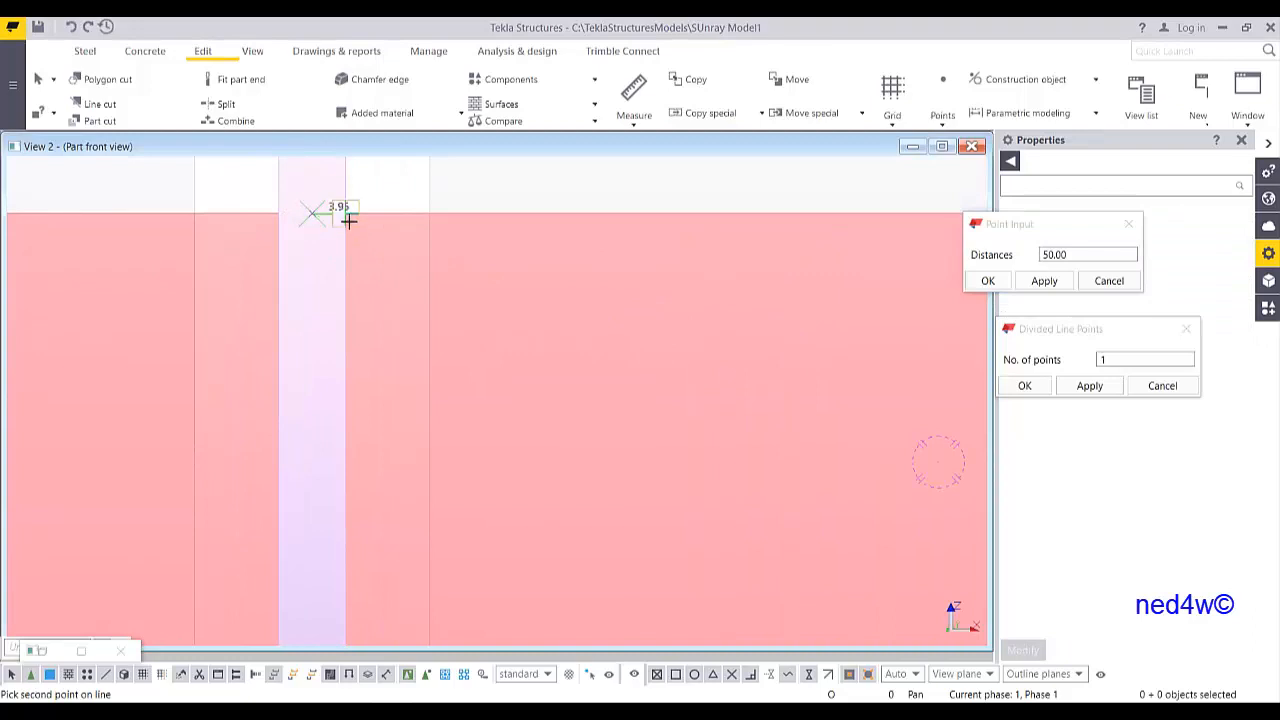
pyautogui.click(360, 229)
pyautogui.scroll(-3, 470, 255)
pyautogui.rightClick(585, 219)
pyautogui.click(602, 230)
pyautogui.scroll(-4, 622, 301)
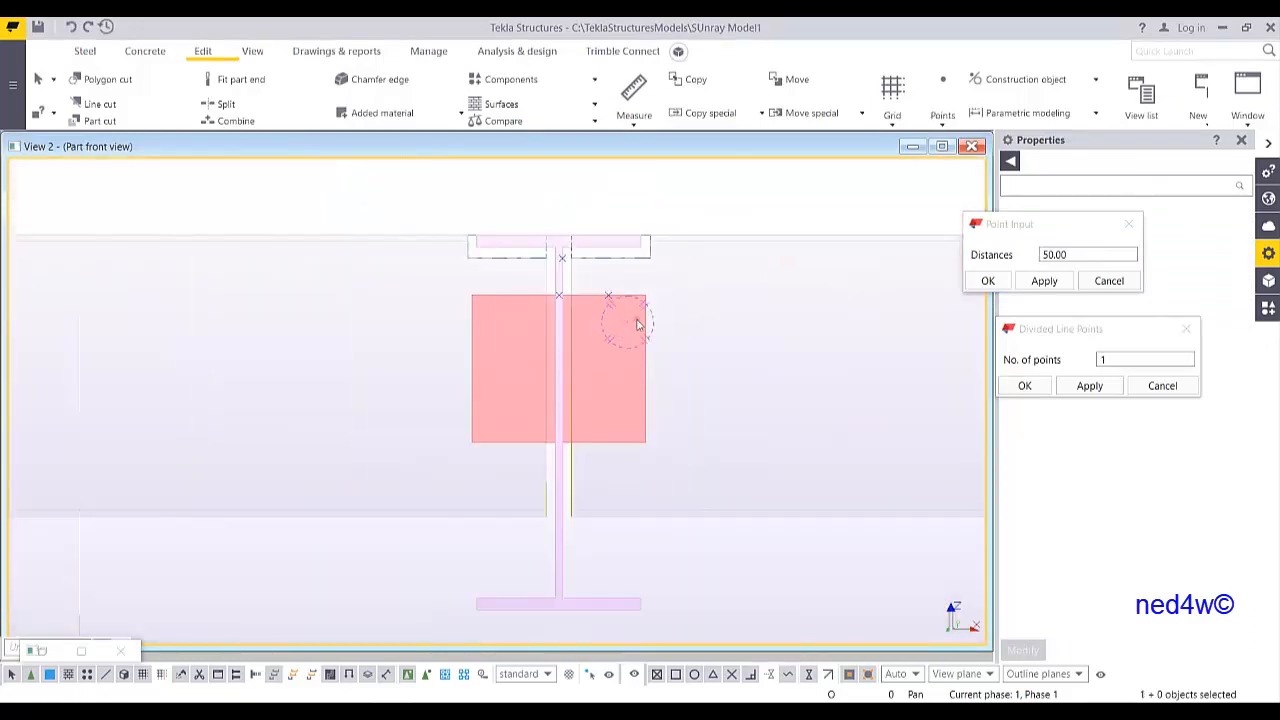
# Start a bolt group, close the leftover point dialogs, and set Bolt dist X, Bolt dist Y and the start Dx offset to 0
pyautogui.click(86, 51)
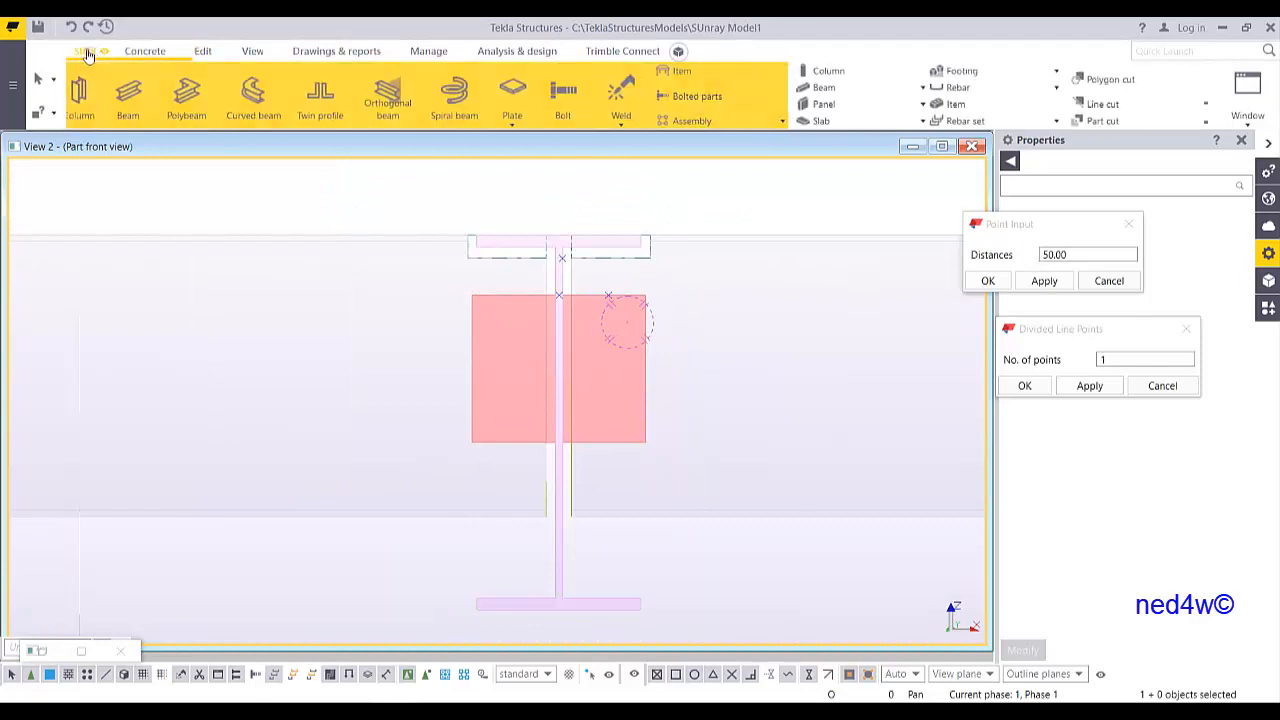
pyautogui.click(580, 92)
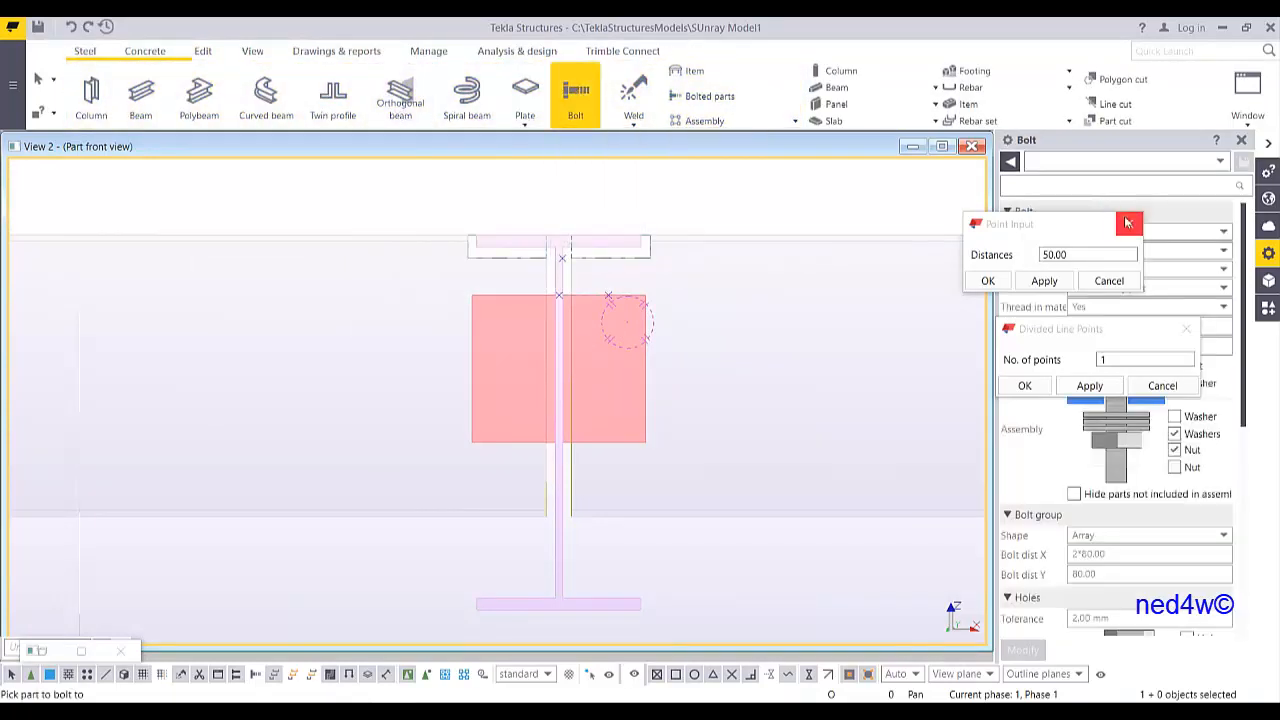
pyautogui.click(1129, 224)
pyautogui.click(1187, 329)
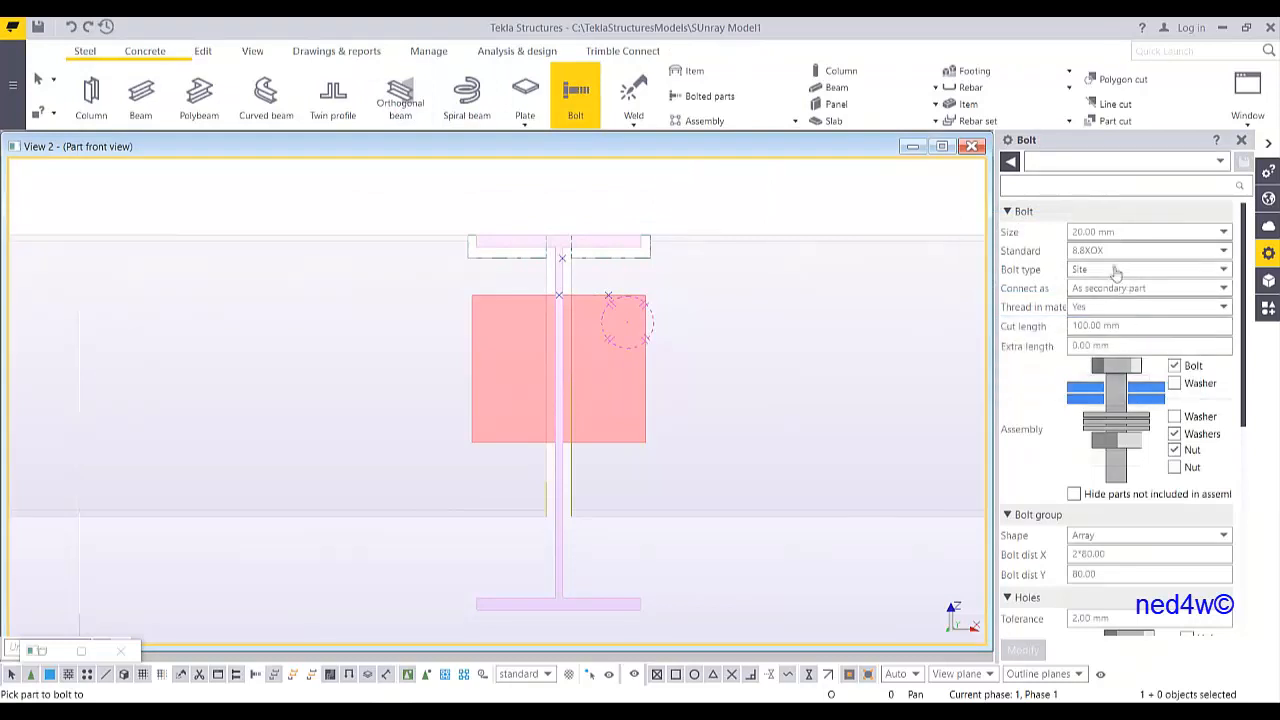
pyautogui.scroll(-2, 1092, 297)
pyautogui.click(1100, 437)
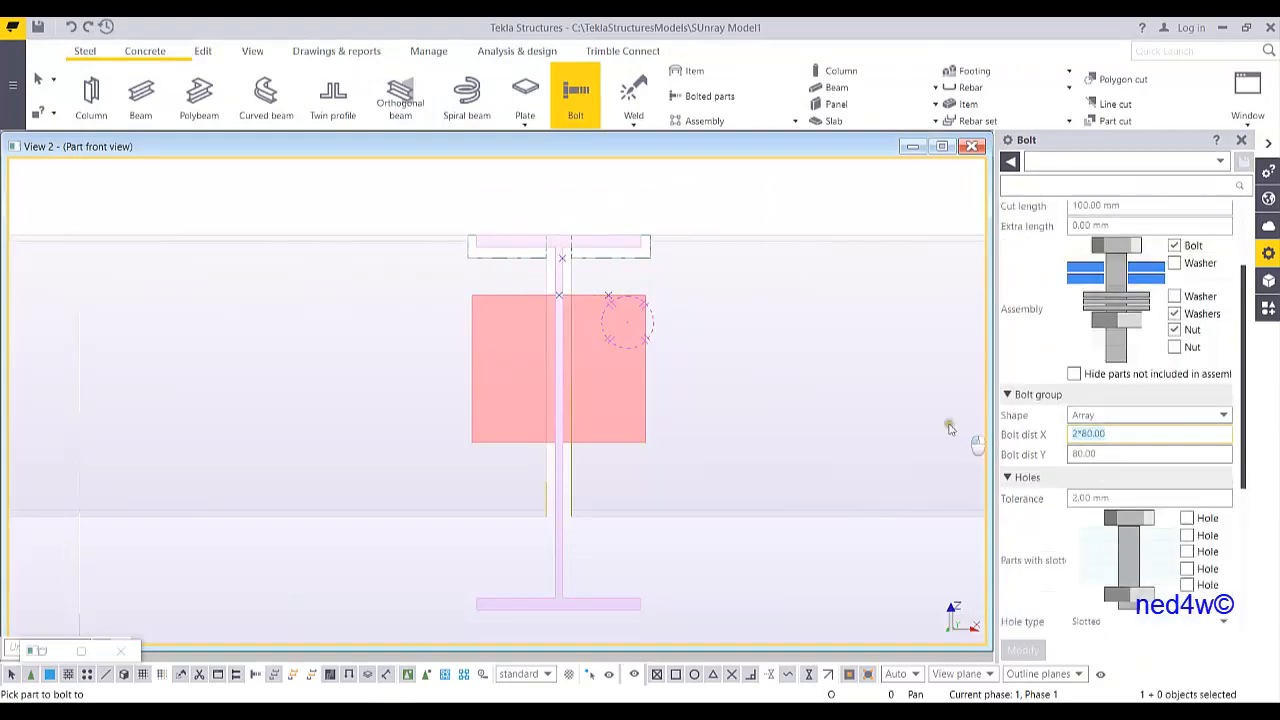
pyautogui.write('0')
pyautogui.press('Tab')
pyautogui.write('0')
pyautogui.scroll(-3, 1127, 550)
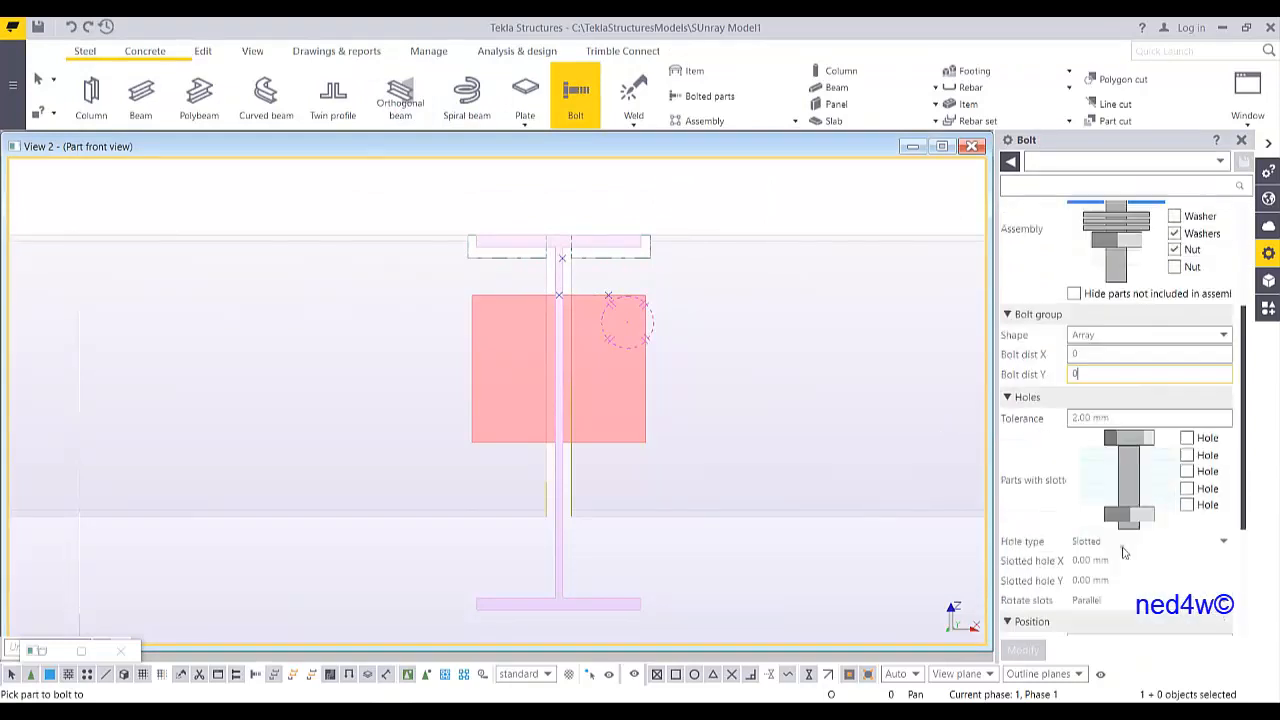
pyautogui.click(1095, 620)
pyautogui.write('0')
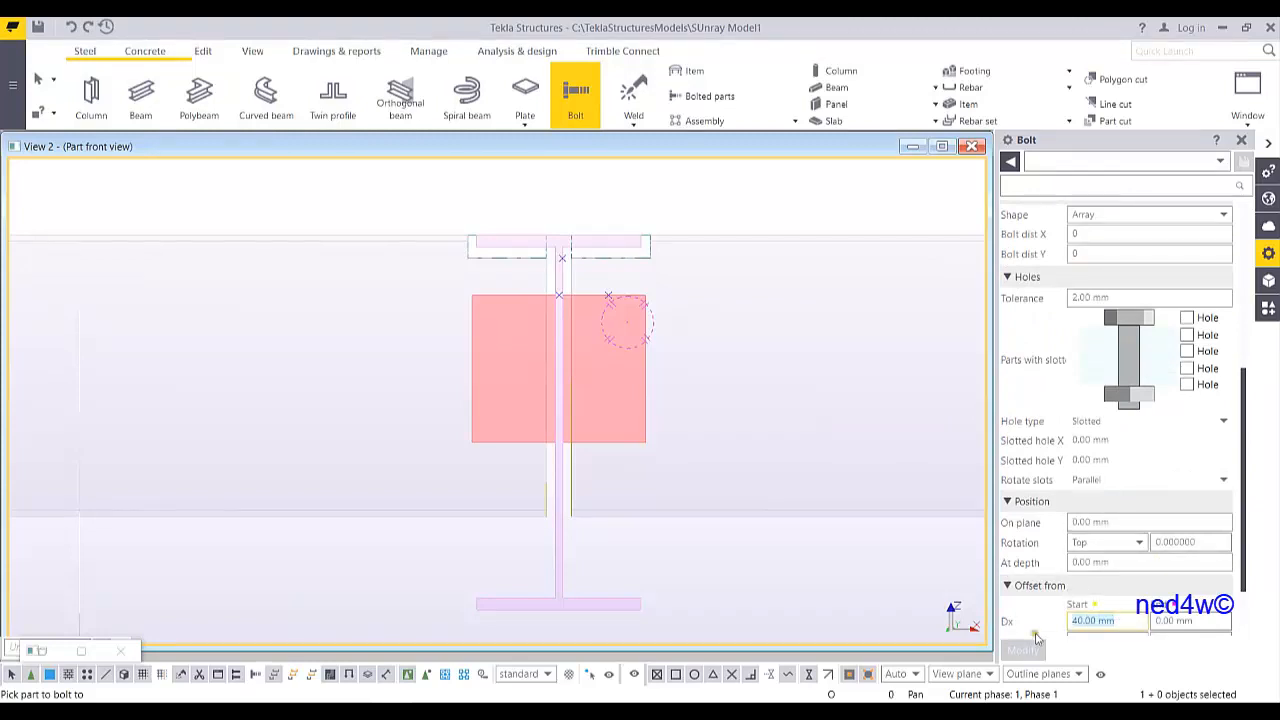
# Bolt the right secondary beam's web to its clip angles on both sides, from the 50 mm point down to the angle's bottom edge
pyautogui.scroll(2, 663, 346)
pyautogui.scroll(1, 680, 306)
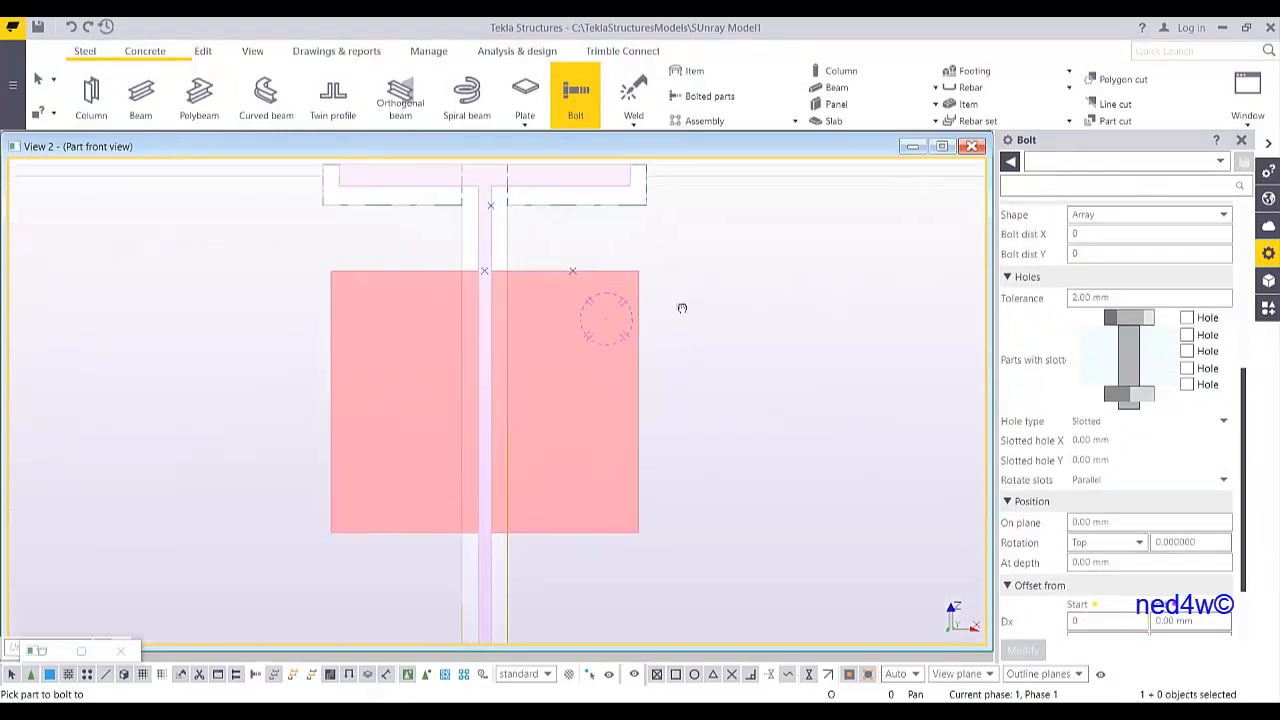
pyautogui.scroll(-1, 694, 358)
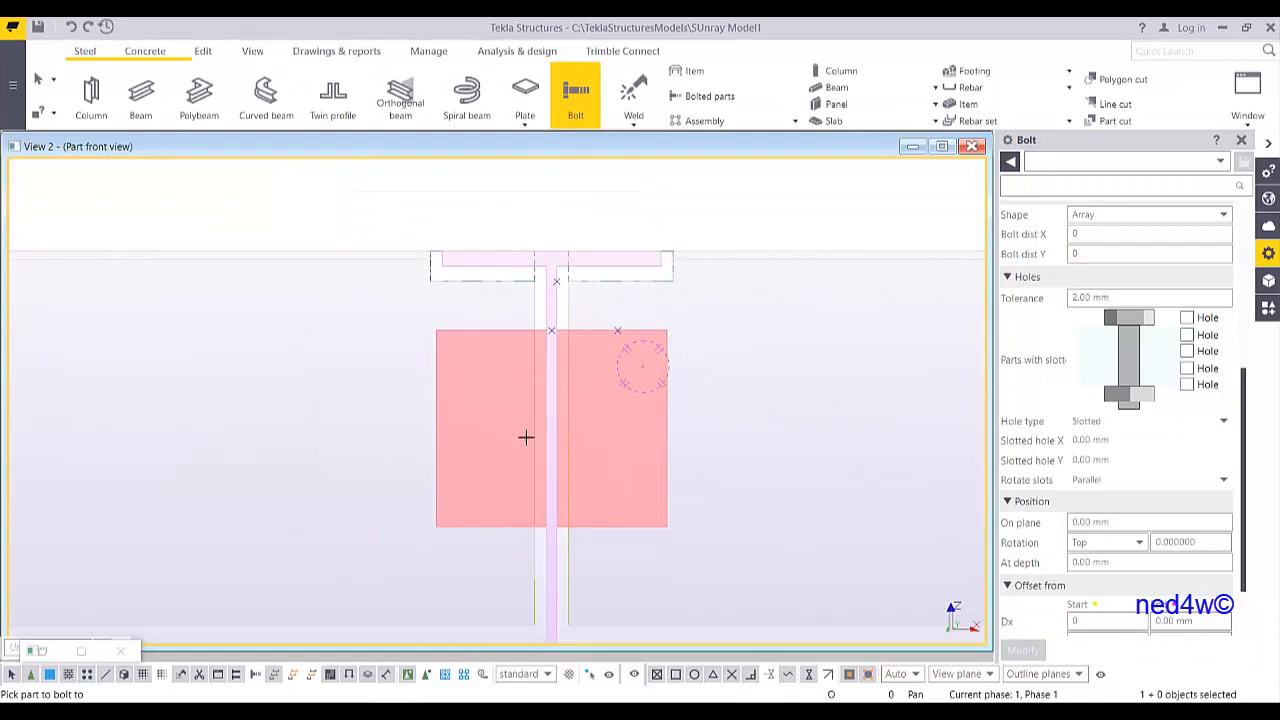
pyautogui.hotkey('ctrl', 'p')
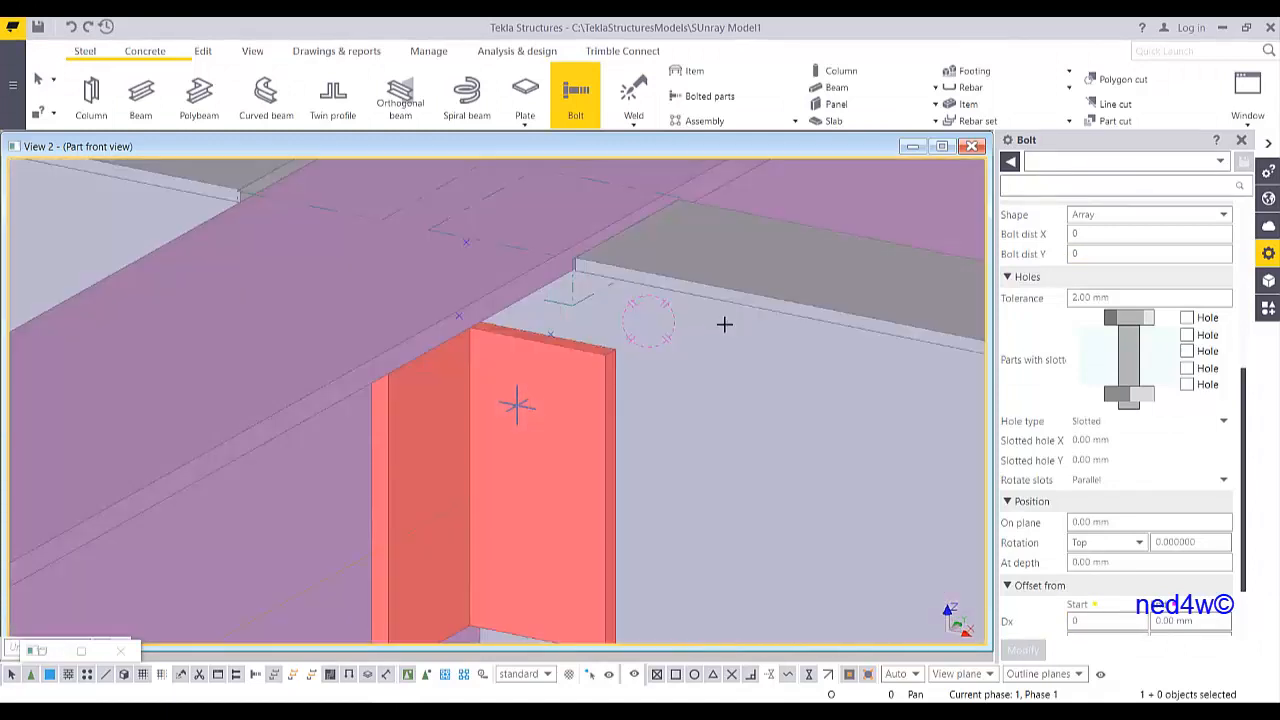
pyautogui.click(714, 347)
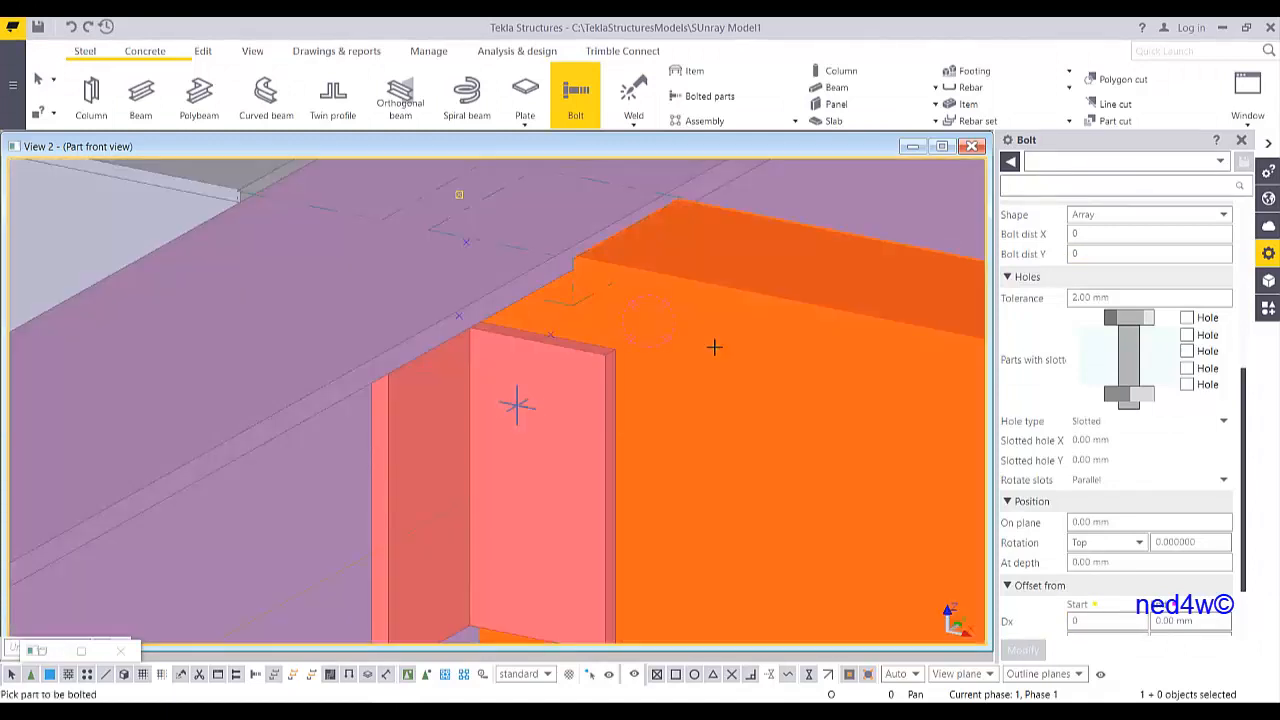
pyautogui.click(607, 427)
pyautogui.keyDown('ctrl'); pyautogui.moveTo(733, 385); pyautogui.dragTo(454, 399, button='middle'); pyautogui.keyUp('ctrl')
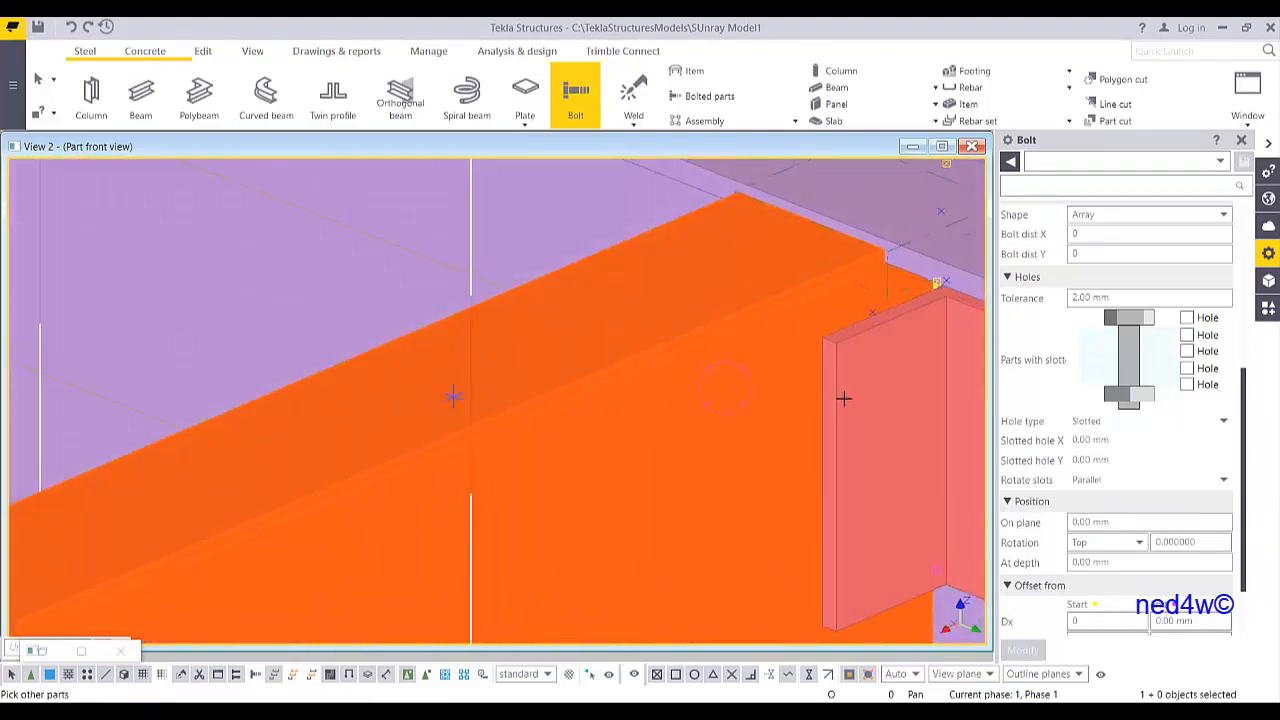
pyautogui.keyDown('ctrl'); pyautogui.moveTo(580, 357); pyautogui.dragTo(654, 389, button='middle'); pyautogui.keyUp('ctrl')
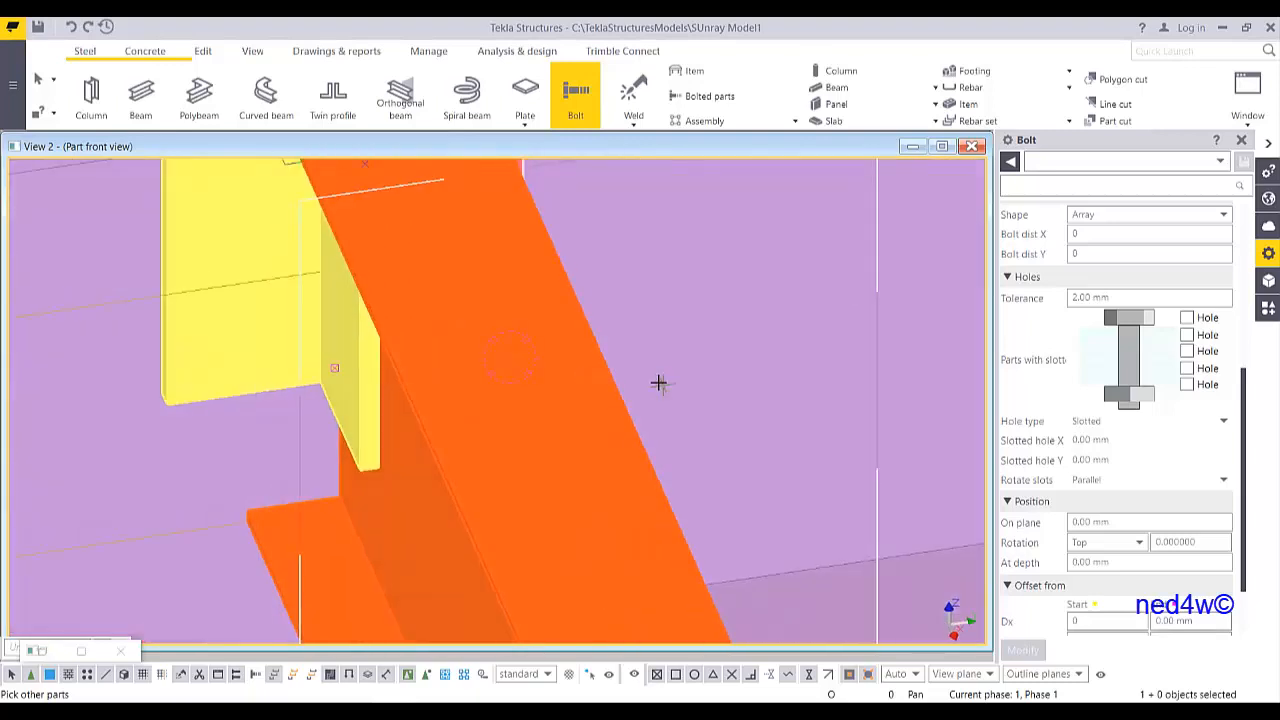
pyautogui.hotkey('ctrl', 'p')
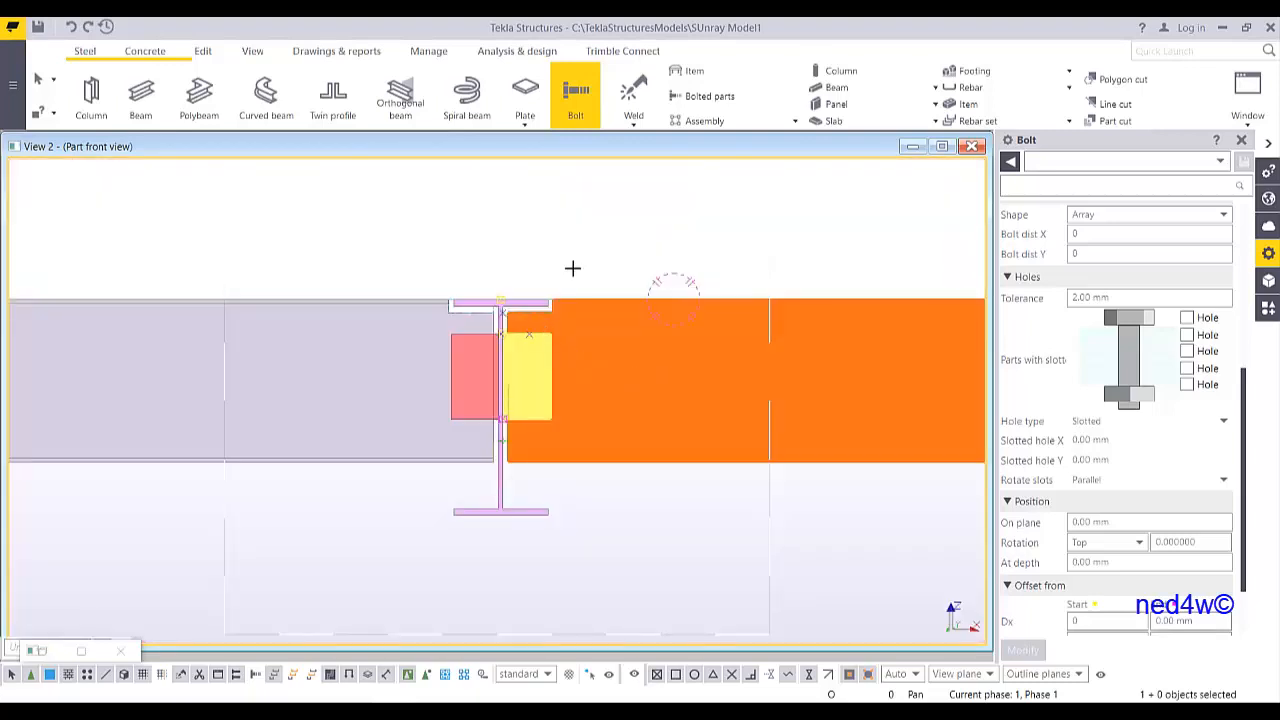
pyautogui.scroll(4, 528, 329)
pyautogui.click(526, 332)
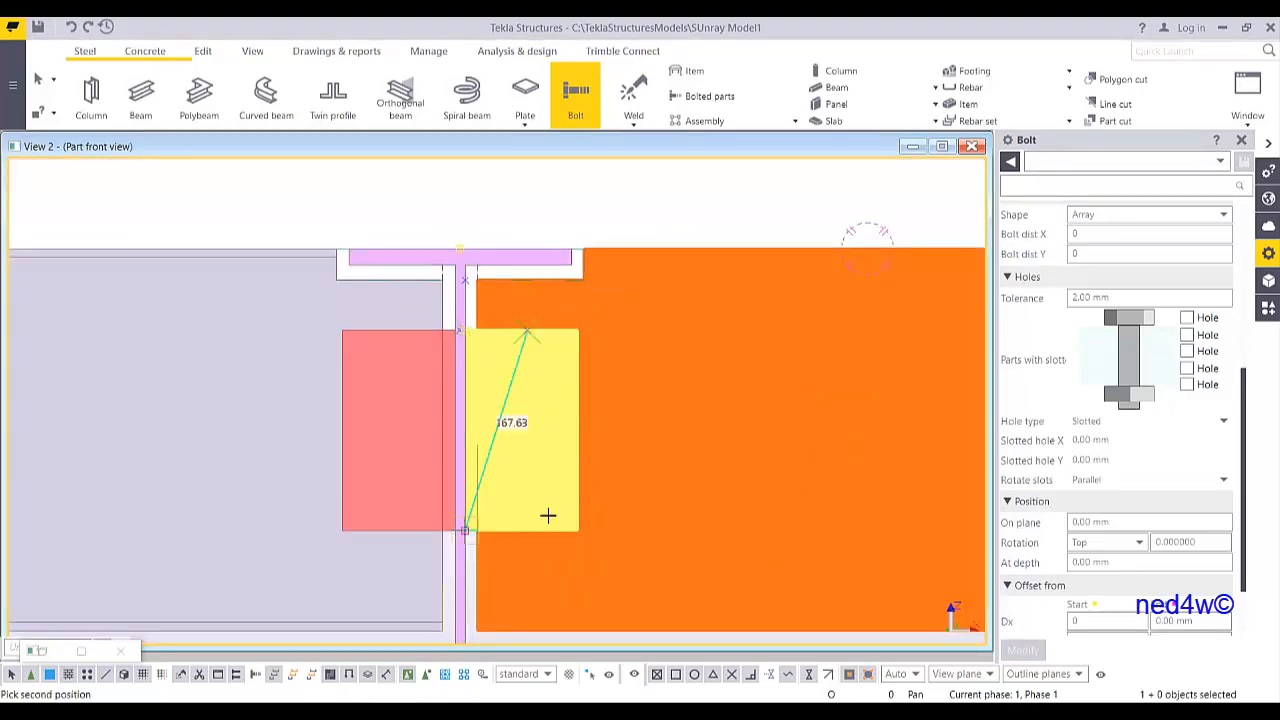
pyautogui.click(526, 531)
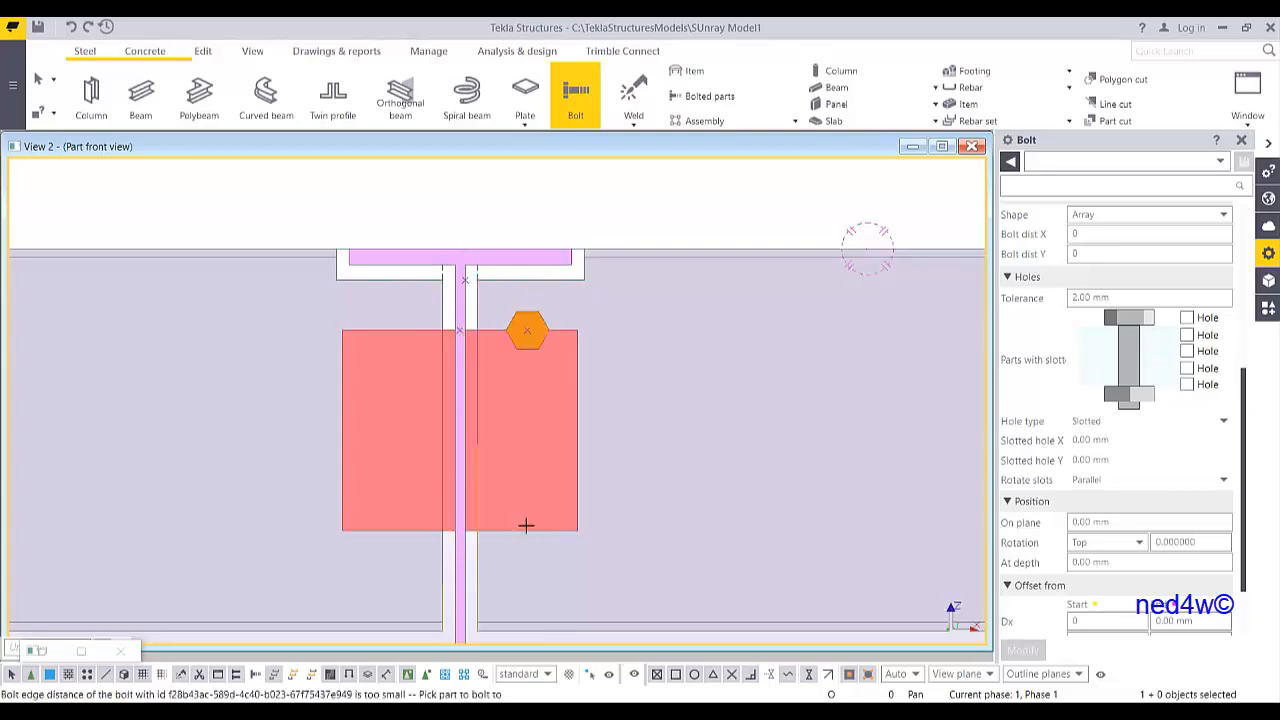
pyautogui.press('Escape')
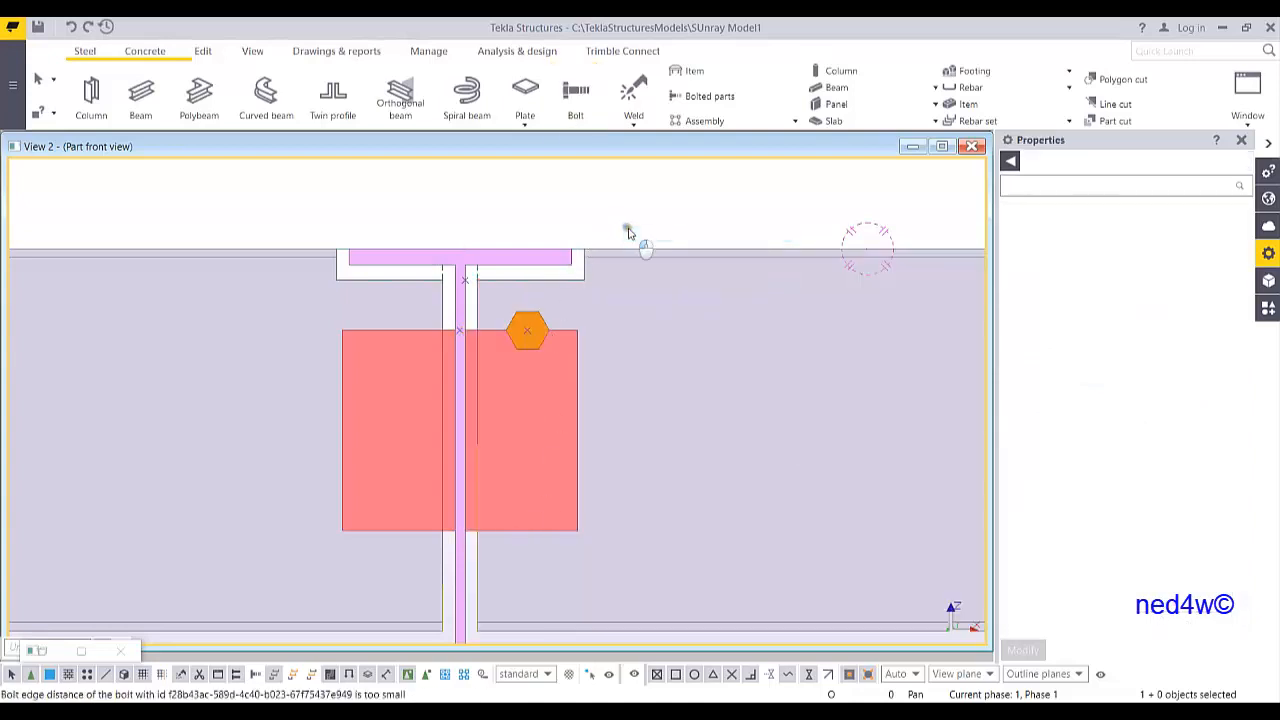
# Set the new bolt group's Bolt dist X to 80 mm and its start Dx offset to 40 mm
pyautogui.rightClick(539, 324)
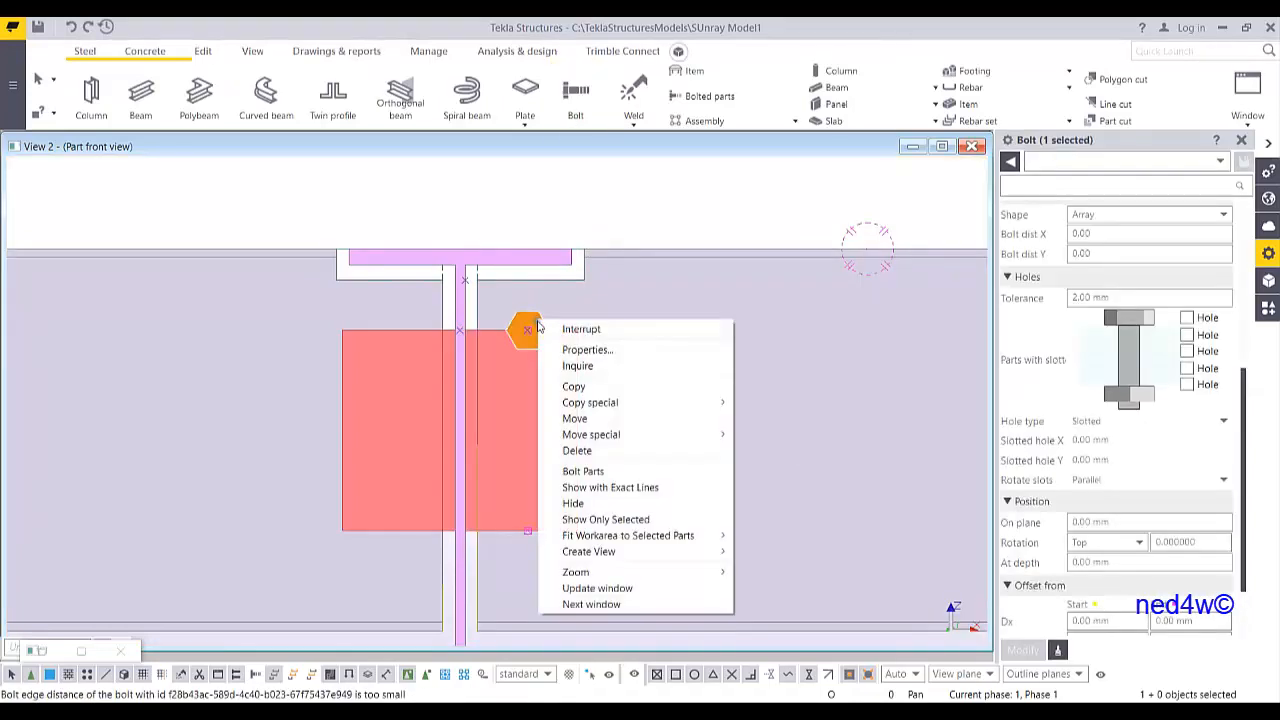
pyautogui.click(535, 315)
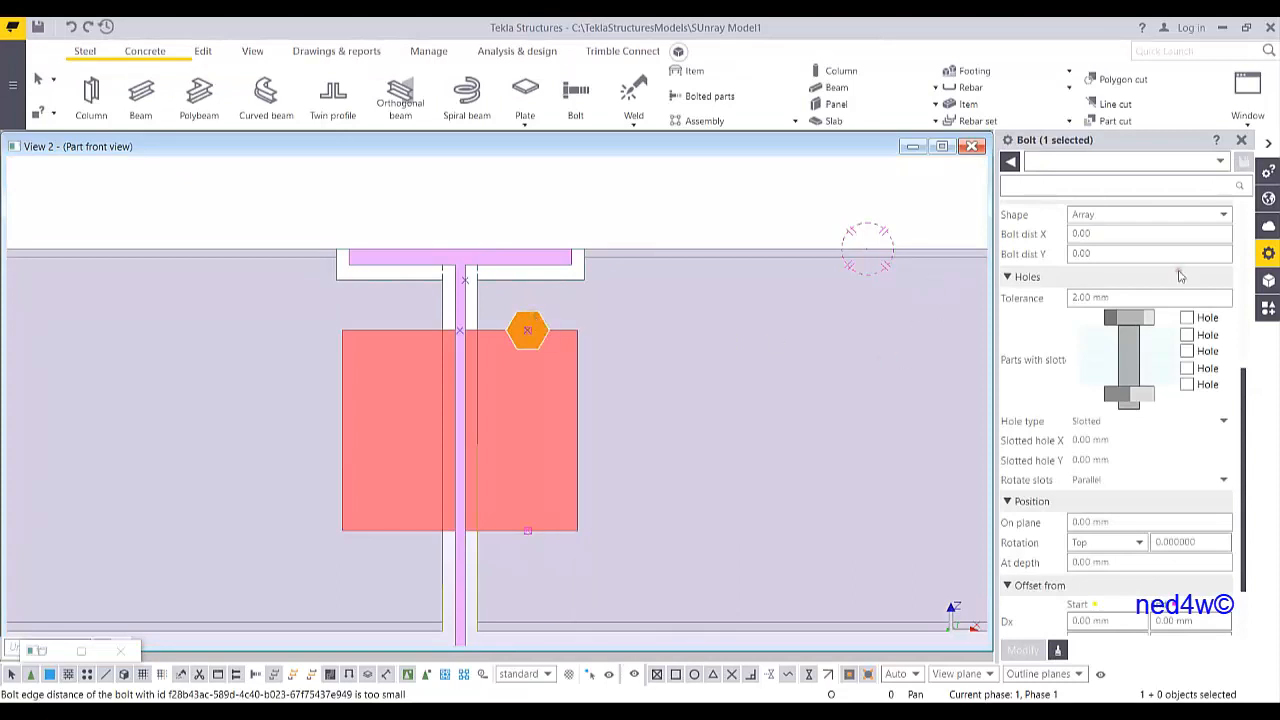
pyautogui.click(1108, 236)
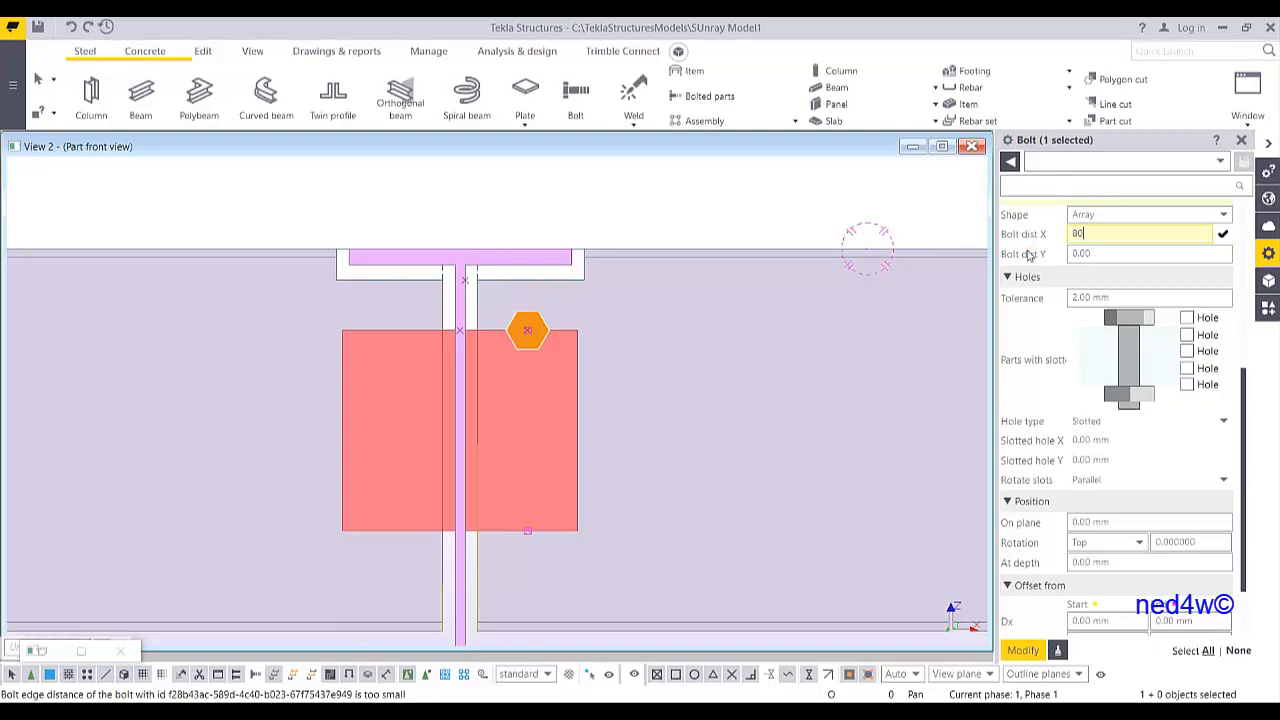
pyautogui.press('Return')
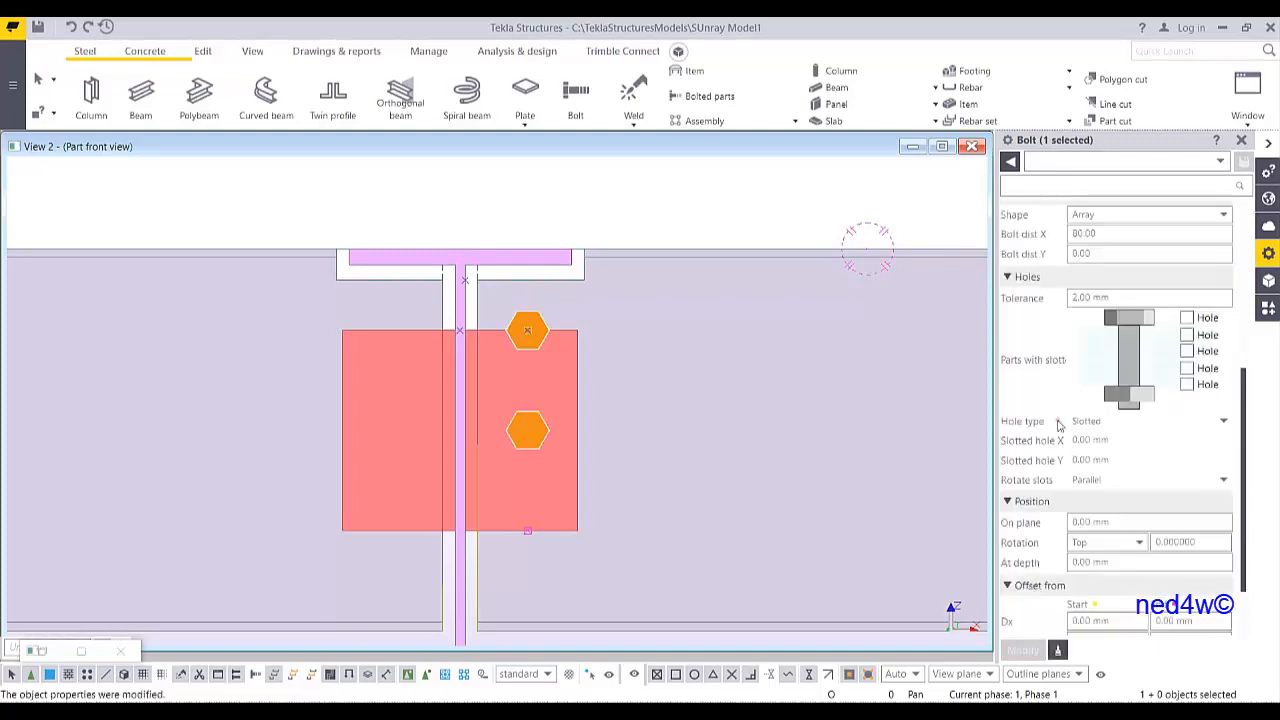
pyautogui.scroll(-2, 1100, 560)
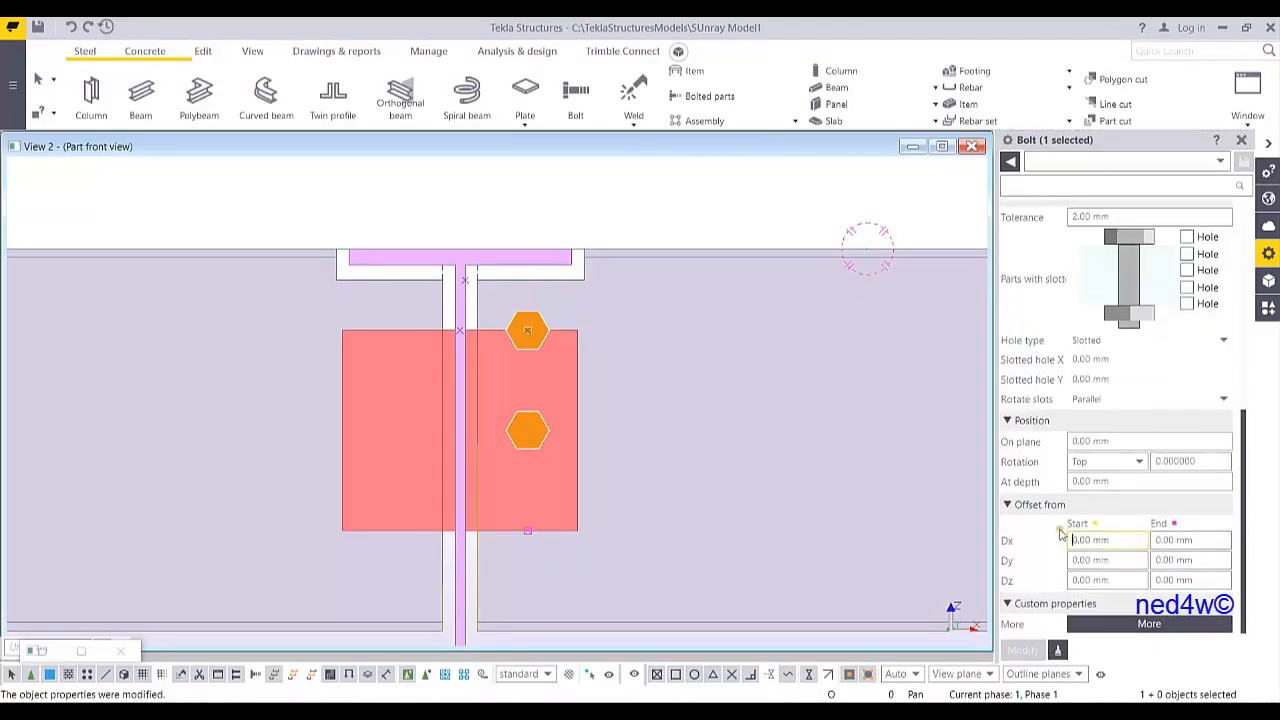
pyautogui.write('40')
pyautogui.press('Return')
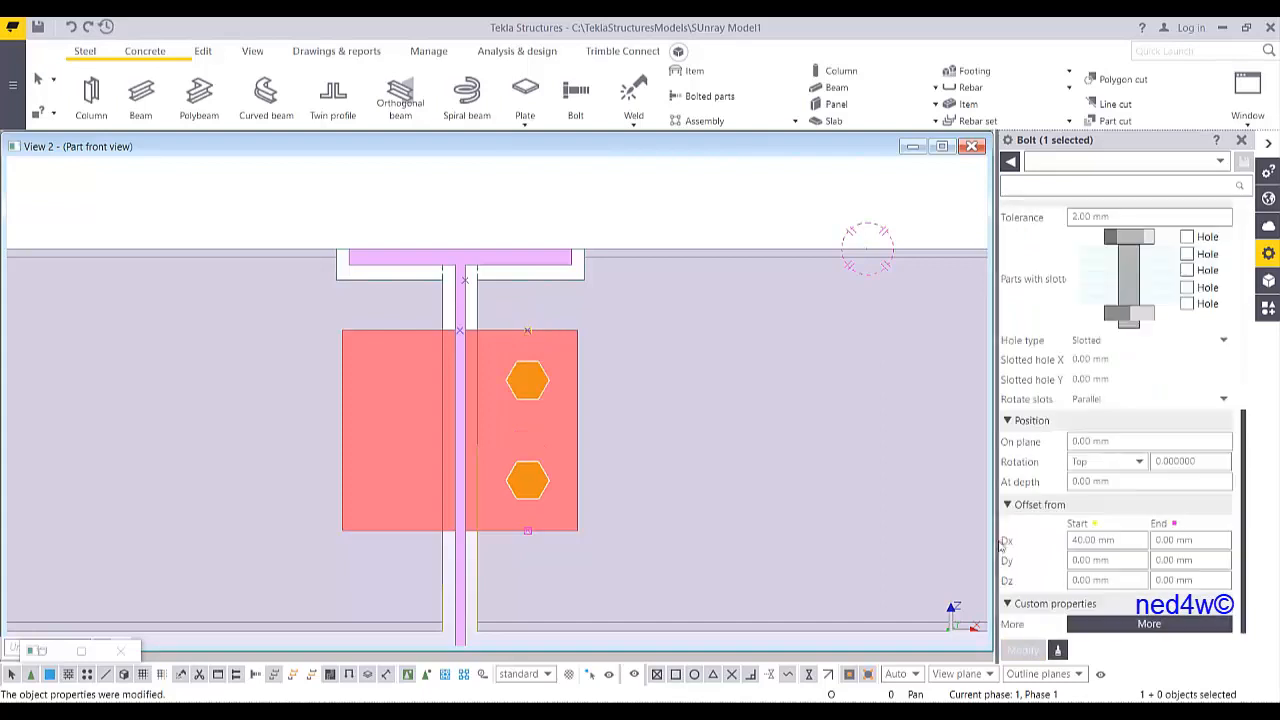
# Copy the bolt group onto the left clip angle, from the girder web's right face to the left angle's outer top corner
pyautogui.moveTo(522, 393); pyautogui.dragTo(616, 375, button='middle')
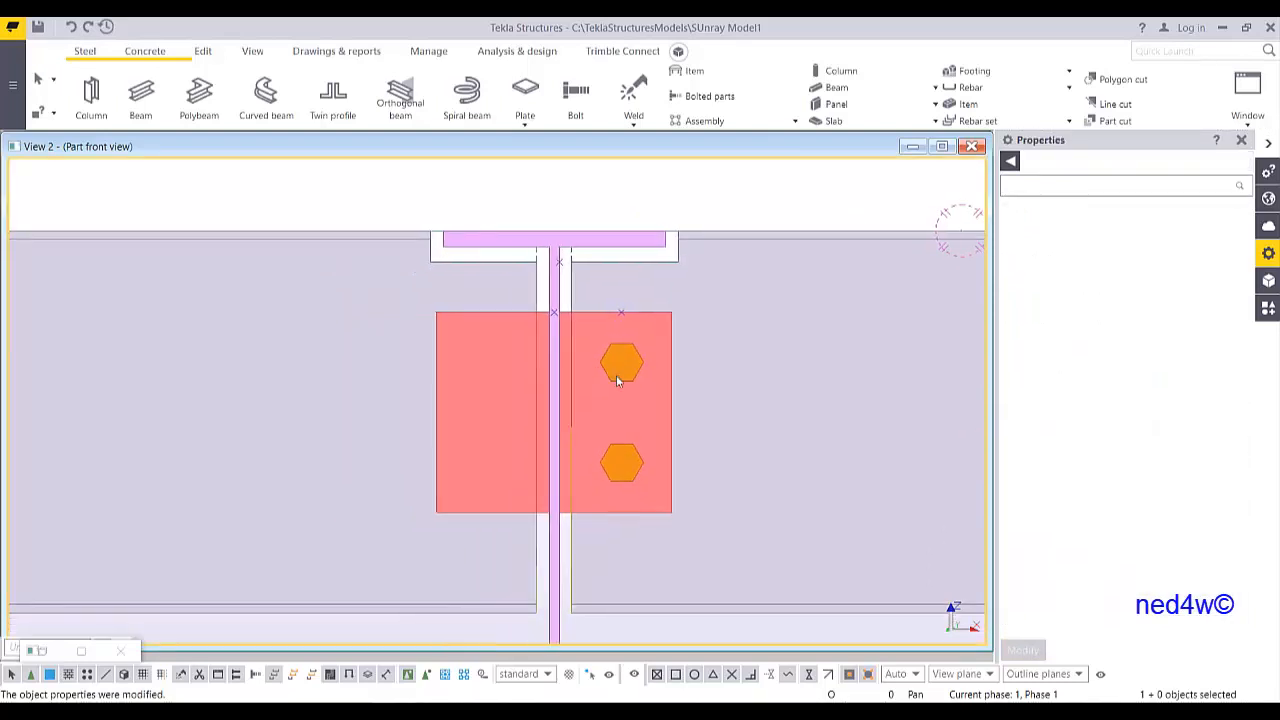
pyautogui.rightClick(622, 372)
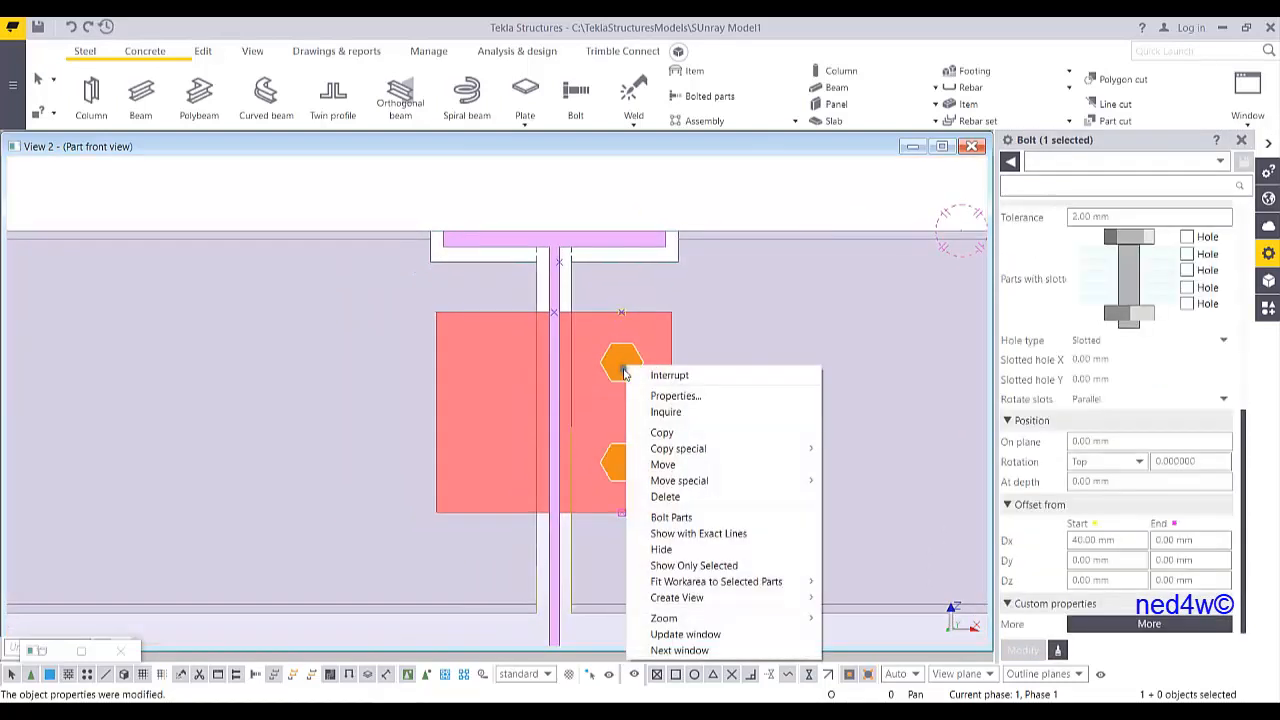
pyautogui.click(665, 432)
pyautogui.scroll(3, 592, 322)
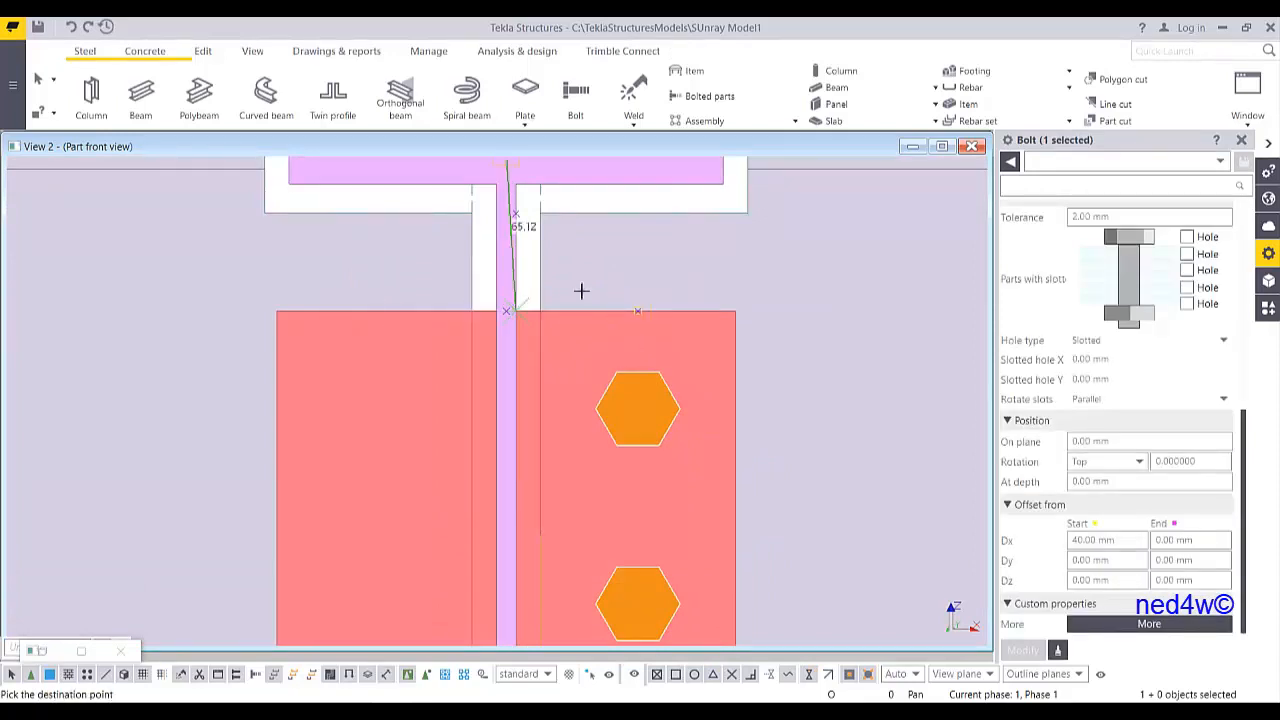
pyautogui.moveTo(387, 306); pyautogui.dragTo(447, 277, button='middle')
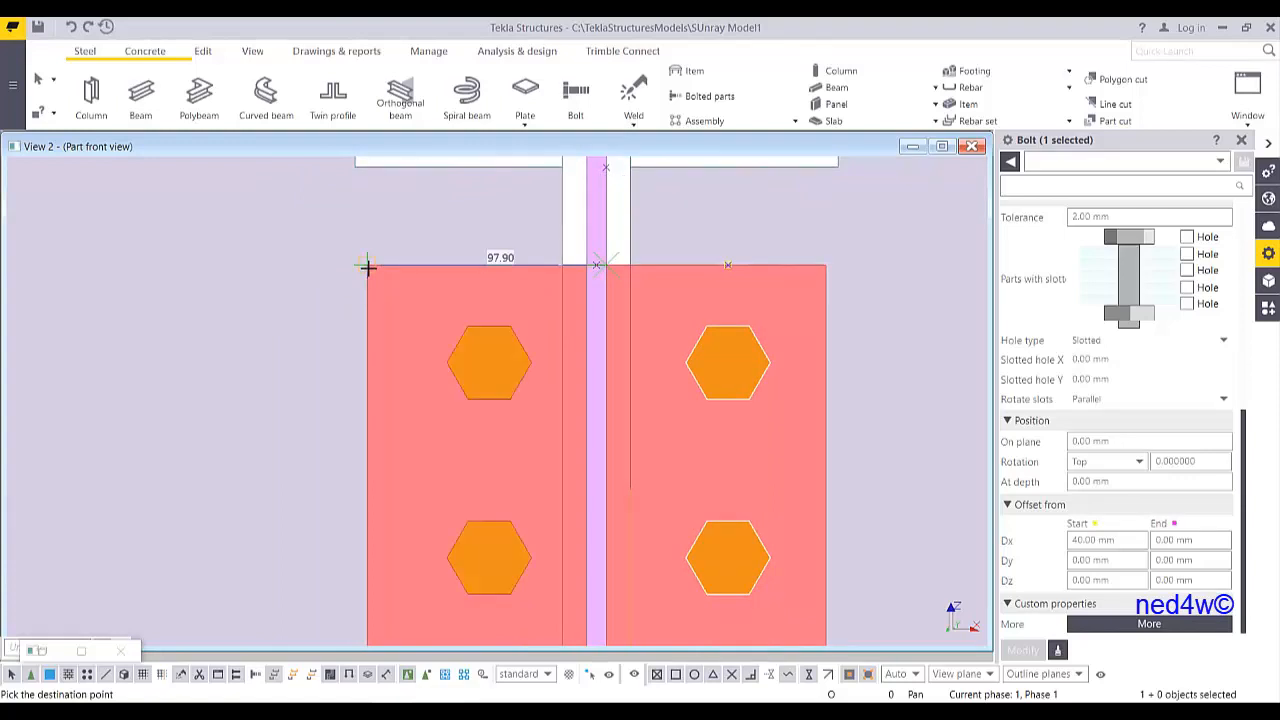
pyautogui.press('Escape')
# Move the copied bolt group 10 mm along the left clip angle's top edge, away from the girder web
pyautogui.click(486, 360)
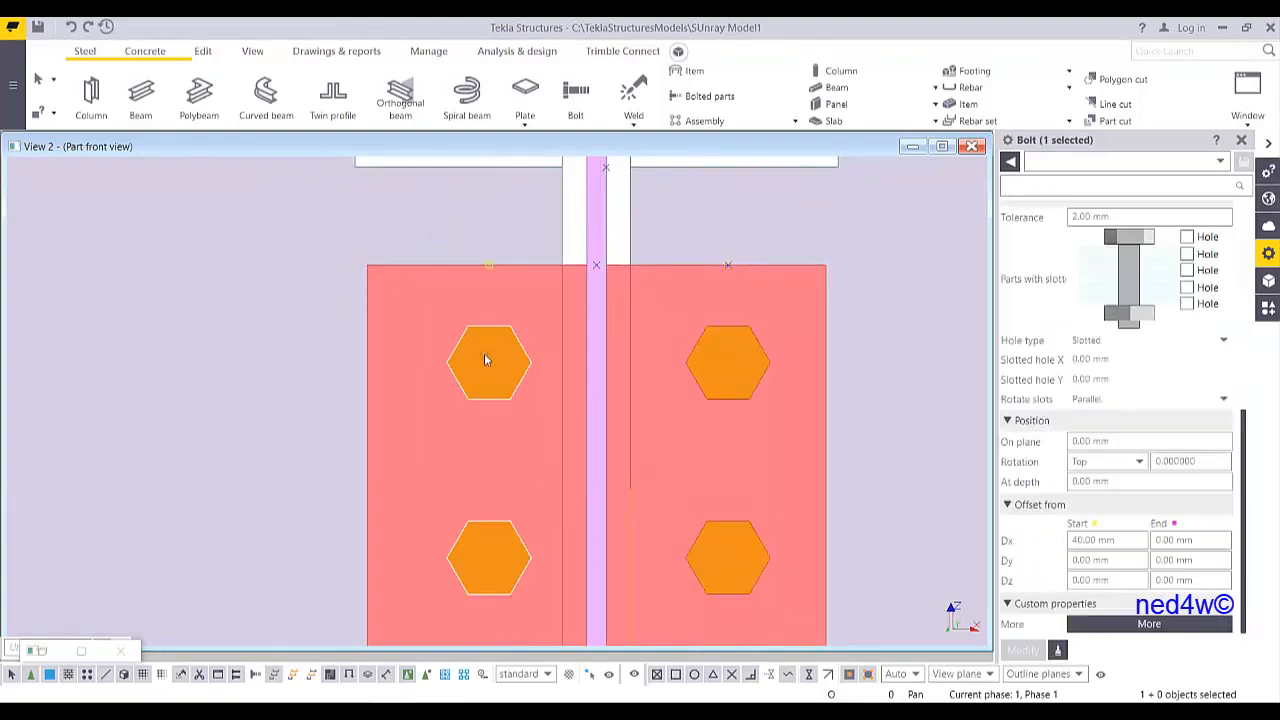
pyautogui.moveTo(505, 373); pyautogui.dragTo(479, 349, button='middle')
pyautogui.rightClick(474, 251)
pyautogui.click(511, 349)
pyautogui.click(462, 241)
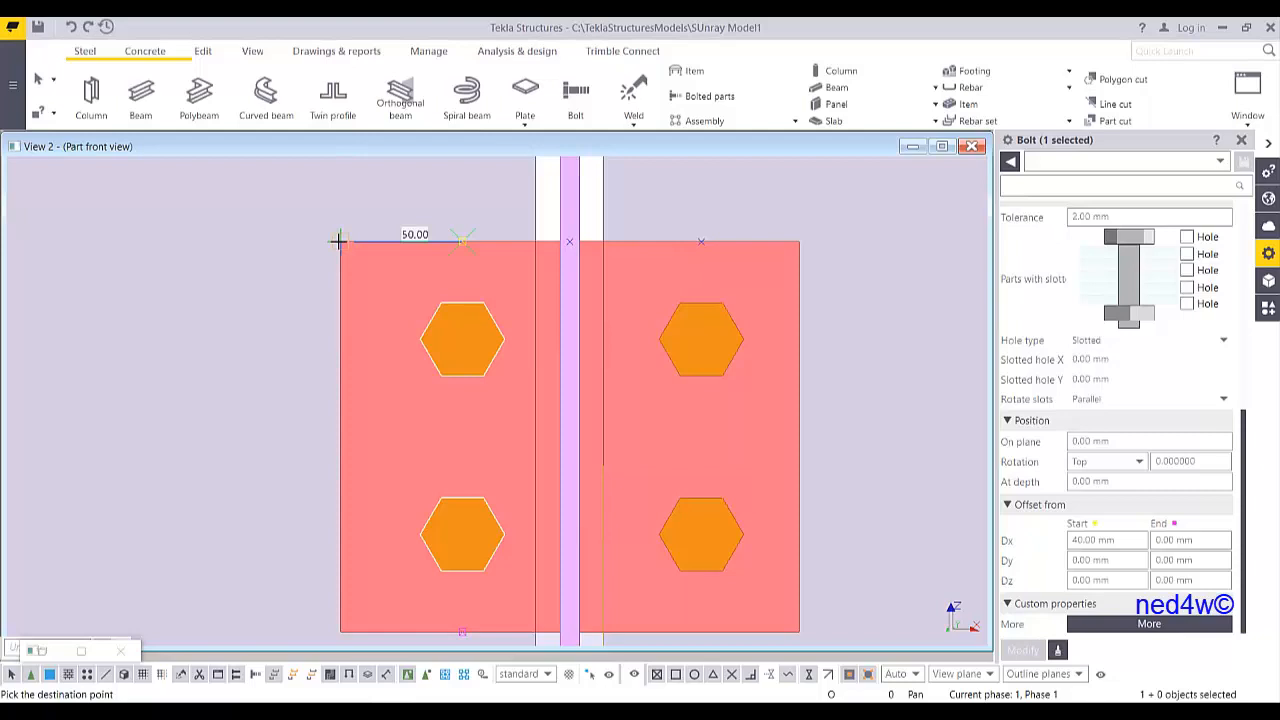
pyautogui.write('10')
pyautogui.press('Return')
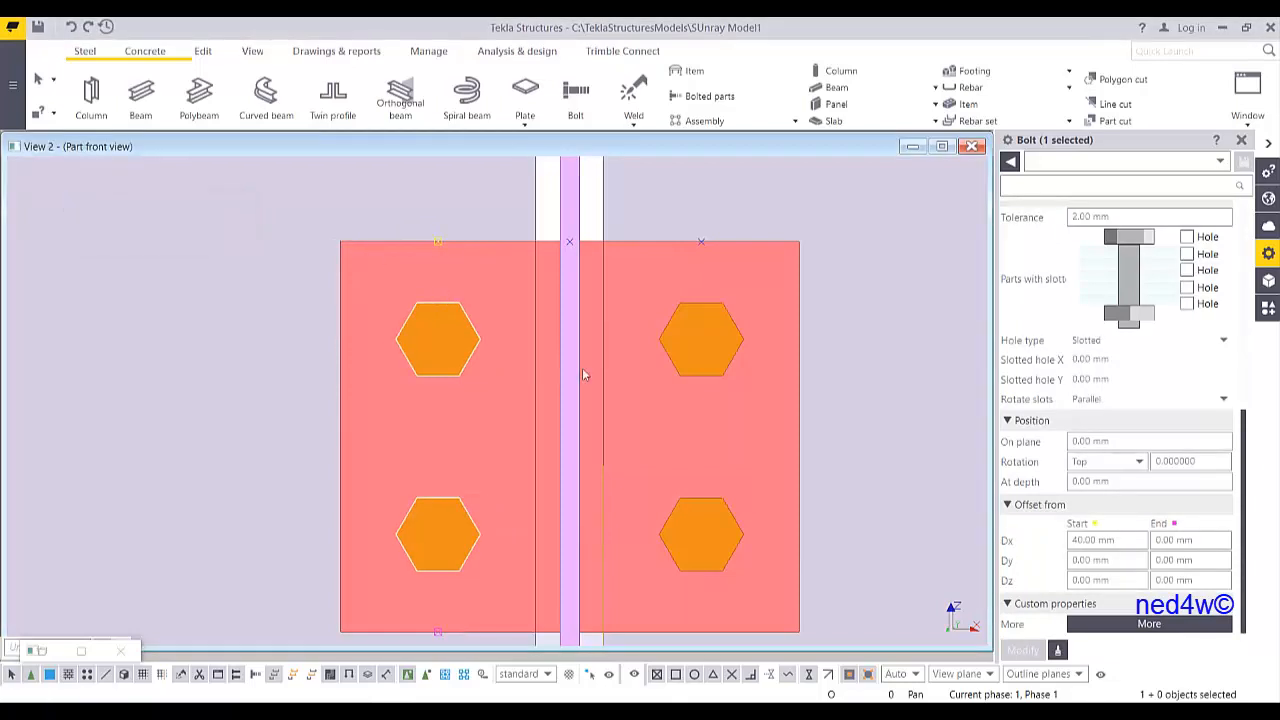
# Reassign the copied bolt group's bolted parts to the left secondary beam and its clip angles on both sides of the web
pyautogui.scroll(-5, 584, 375)
pyautogui.hotkey('ctrl', 'p')
pyautogui.keyDown('ctrl'); pyautogui.moveTo(488, 410); pyautogui.dragTo(685, 330, button='middle'); pyautogui.keyUp('ctrl')
pyautogui.scroll(4, 589, 375)
pyautogui.scroll(-3, 674, 338)
pyautogui.click(680, 325)
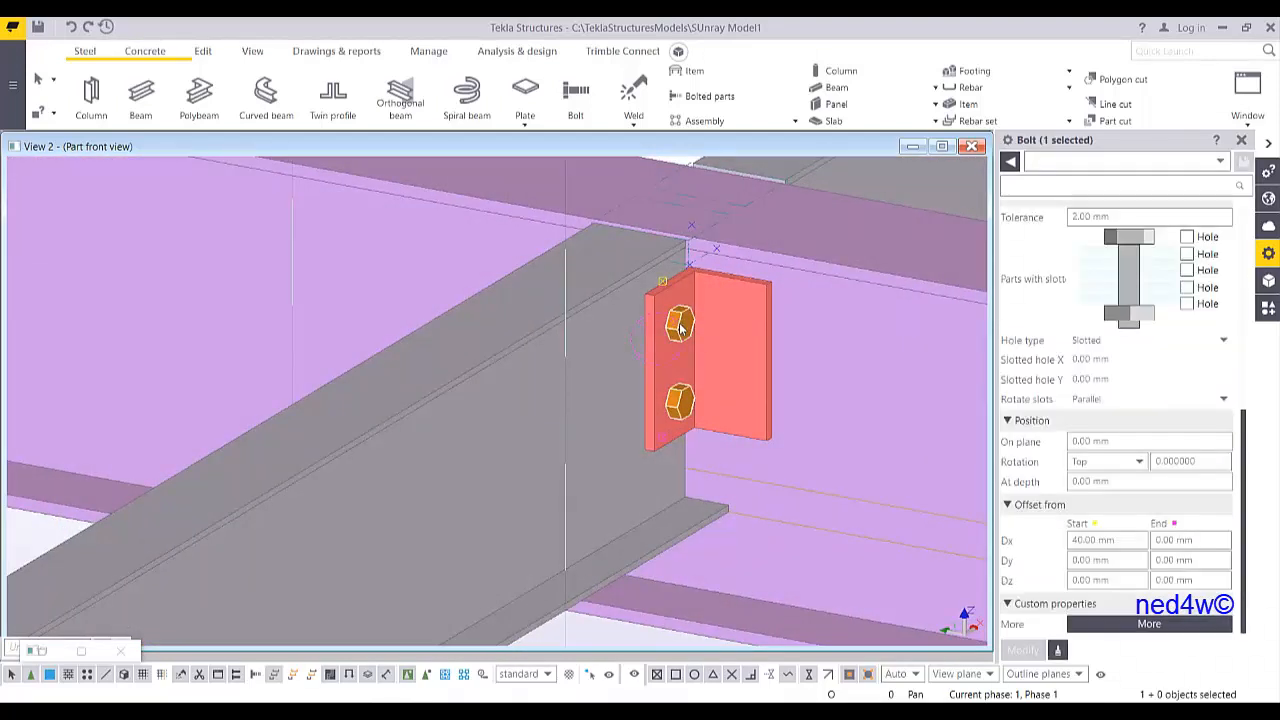
pyautogui.rightClick(680, 325)
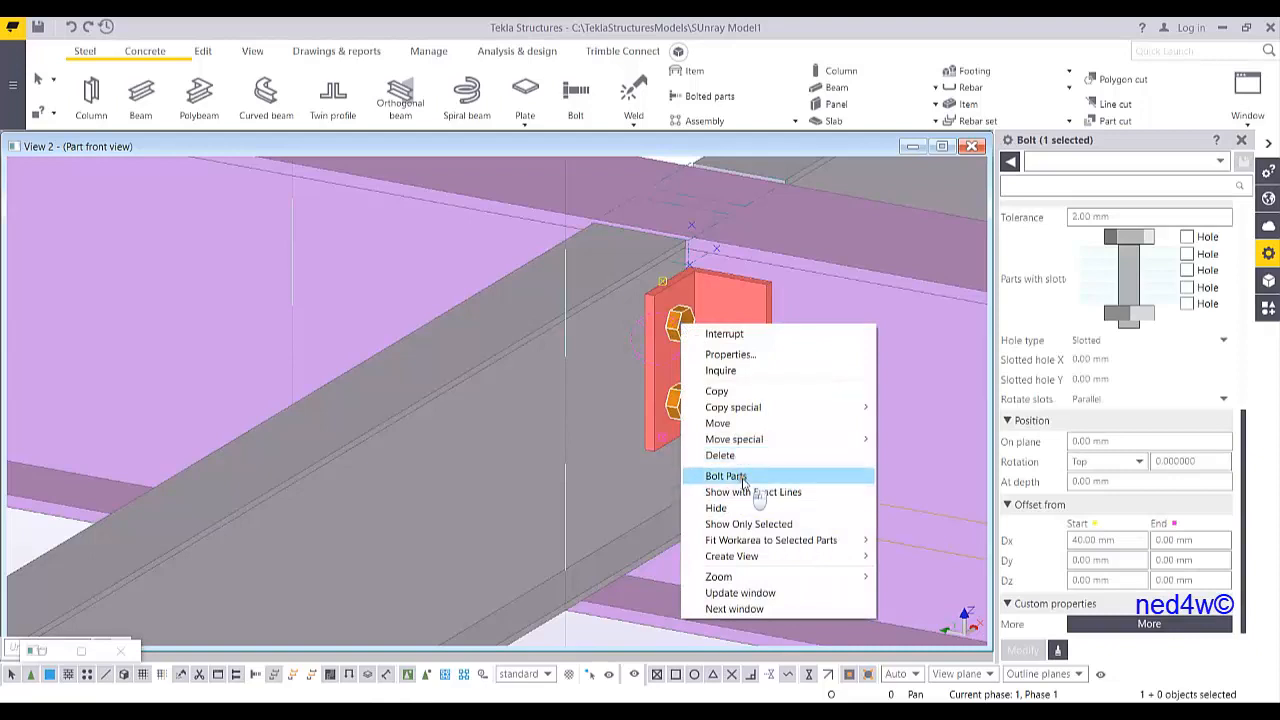
pyautogui.click(743, 478)
pyautogui.keyDown('ctrl'); pyautogui.moveTo(586, 423); pyautogui.dragTo(694, 374, button='middle'); pyautogui.keyUp('ctrl')
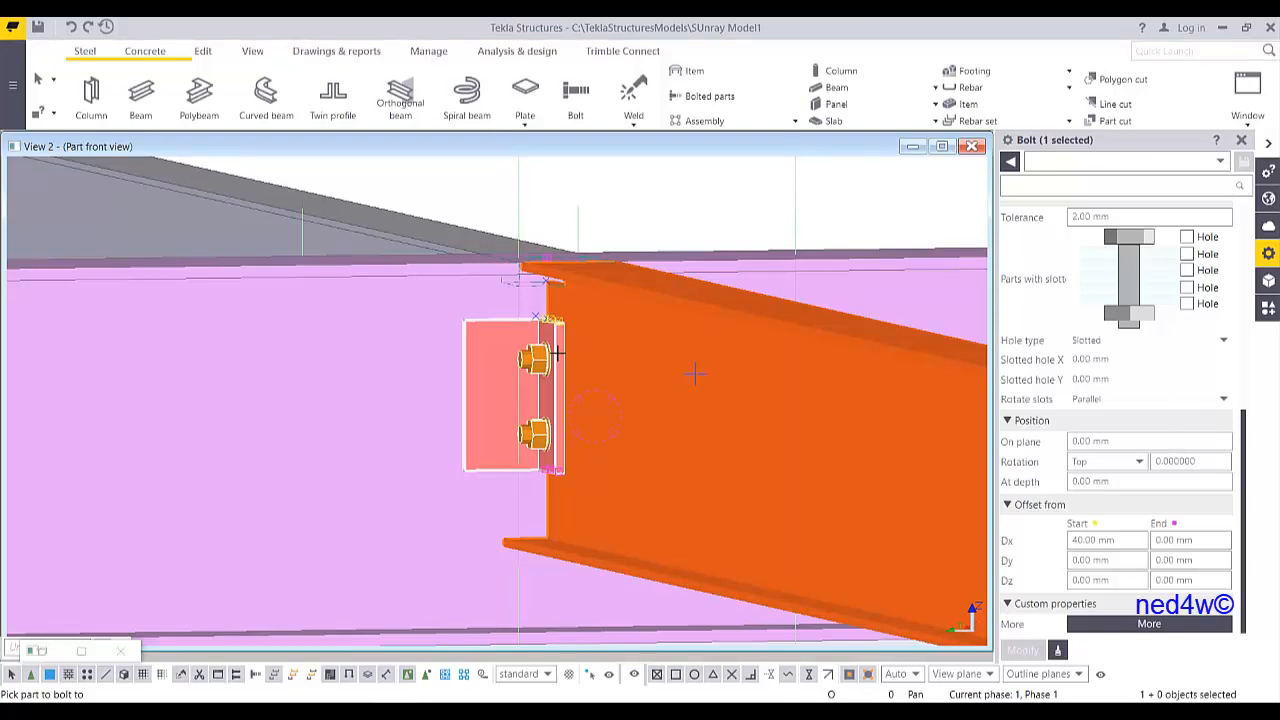
pyautogui.rightClick(607, 209)
pyautogui.click(642, 218)
# Start a new bolt group and switch to the part end view of the connection
pyautogui.keyDown('ctrl'); pyautogui.moveTo(609, 343); pyautogui.dragTo(640, 348, button='middle'); pyautogui.keyUp('ctrl')
pyautogui.hotkey('ctrl', 'p')
pyautogui.scroll(5, 509, 347)
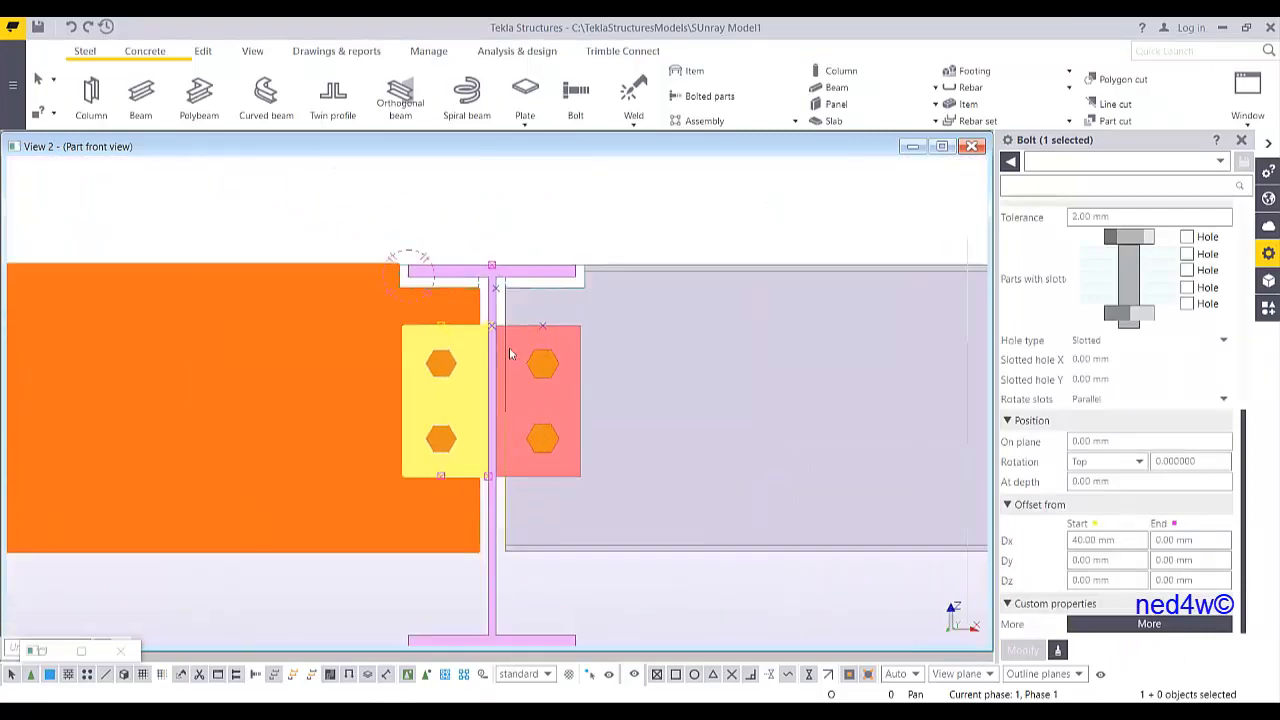
pyautogui.scroll(3, 508, 346)
pyautogui.moveTo(492, 348); pyautogui.dragTo(568, 286, button='middle')
pyautogui.scroll(-2, 569, 293)
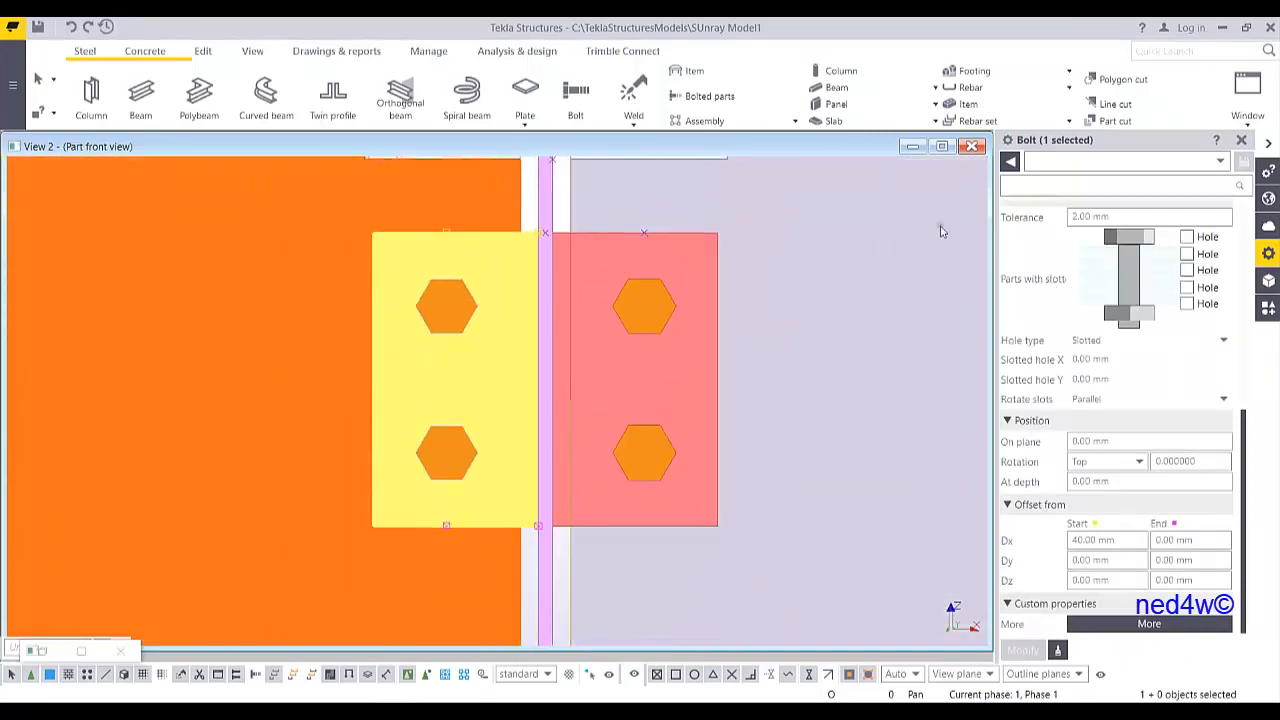
pyautogui.click(576, 95)
pyautogui.scroll(6, 566, 271)
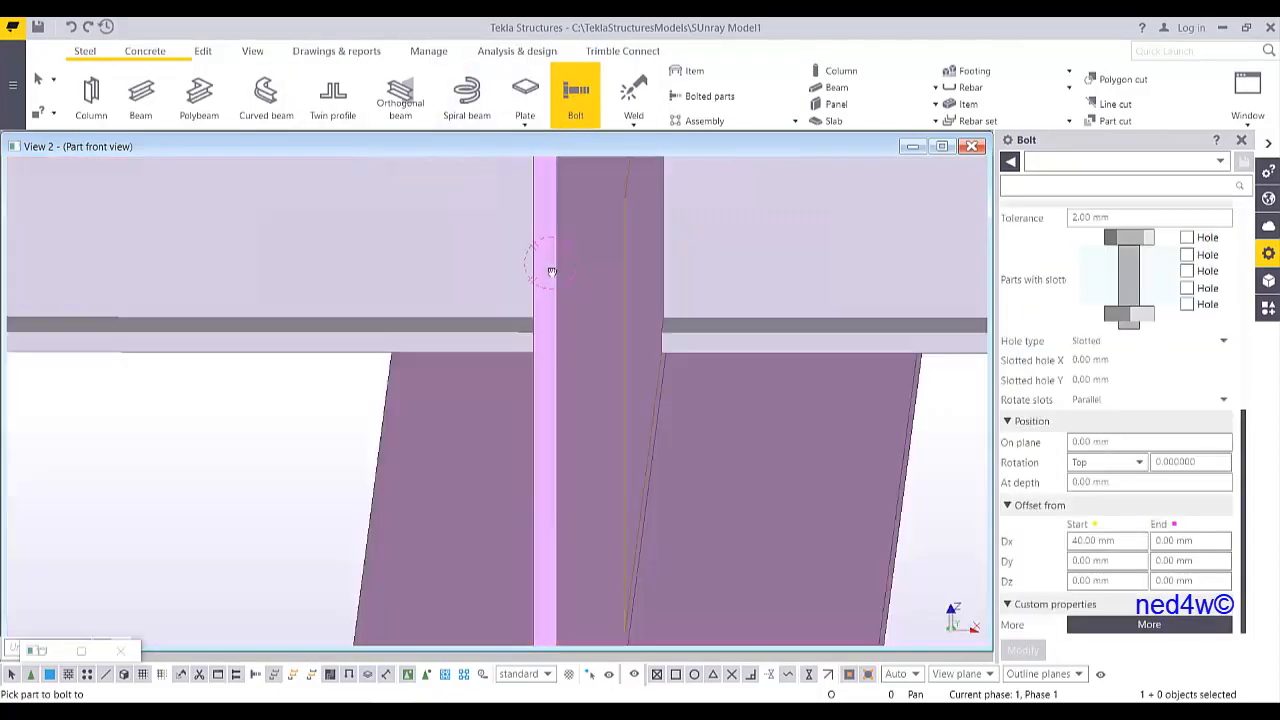
pyautogui.scroll(-6, 596, 286)
pyautogui.scroll(5, 669, 331)
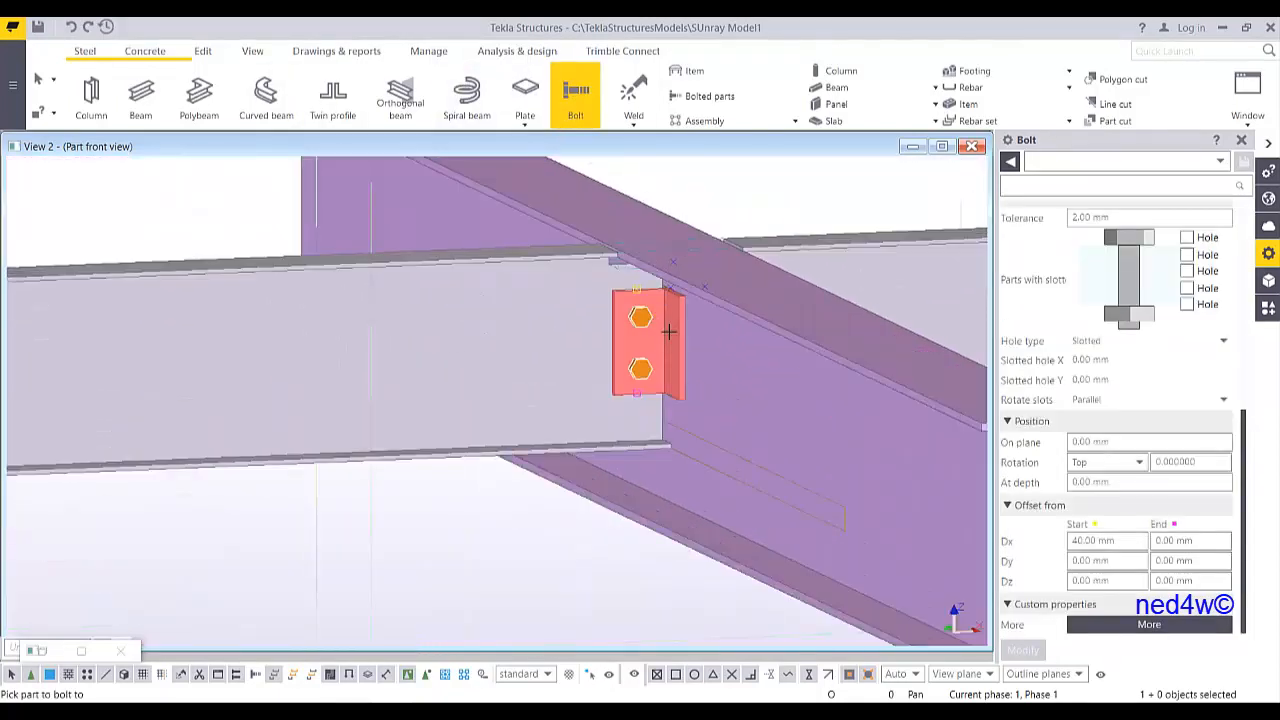
pyautogui.scroll(-3, 597, 380)
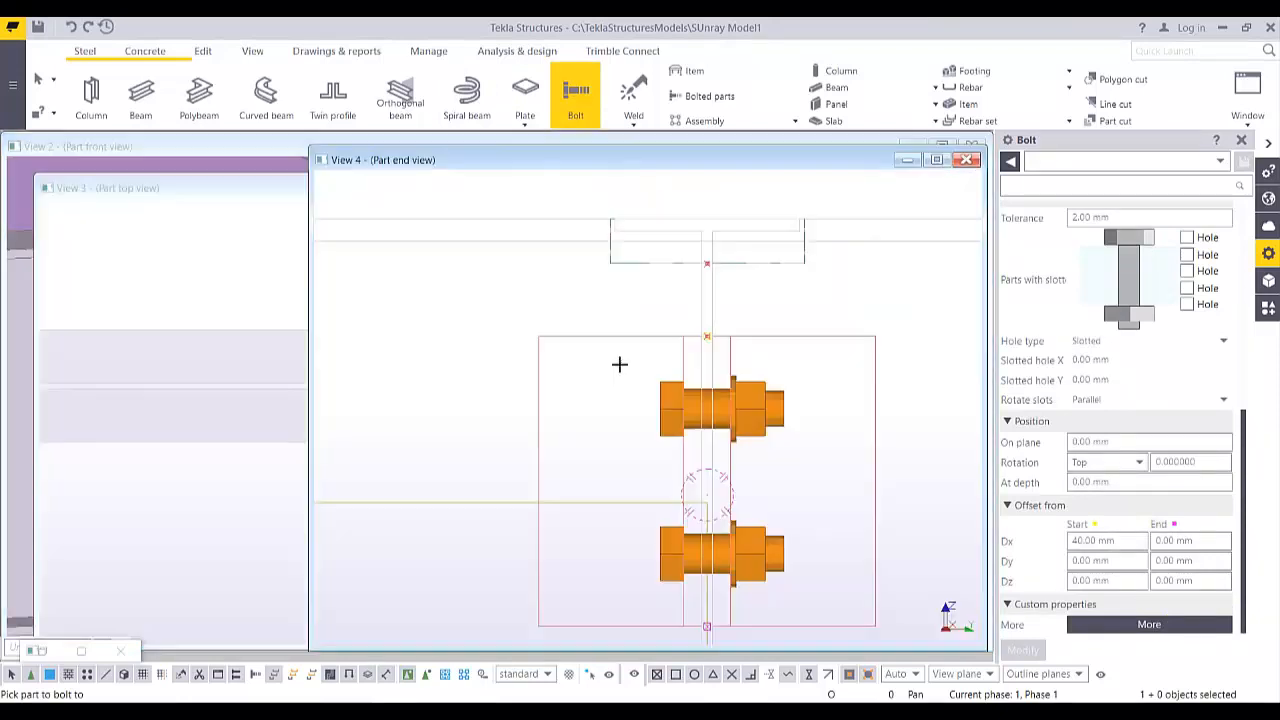
# Pick the girder and the clip angle on the right side of the beam web as the bolted parts
pyautogui.scroll(-4, 620, 363)
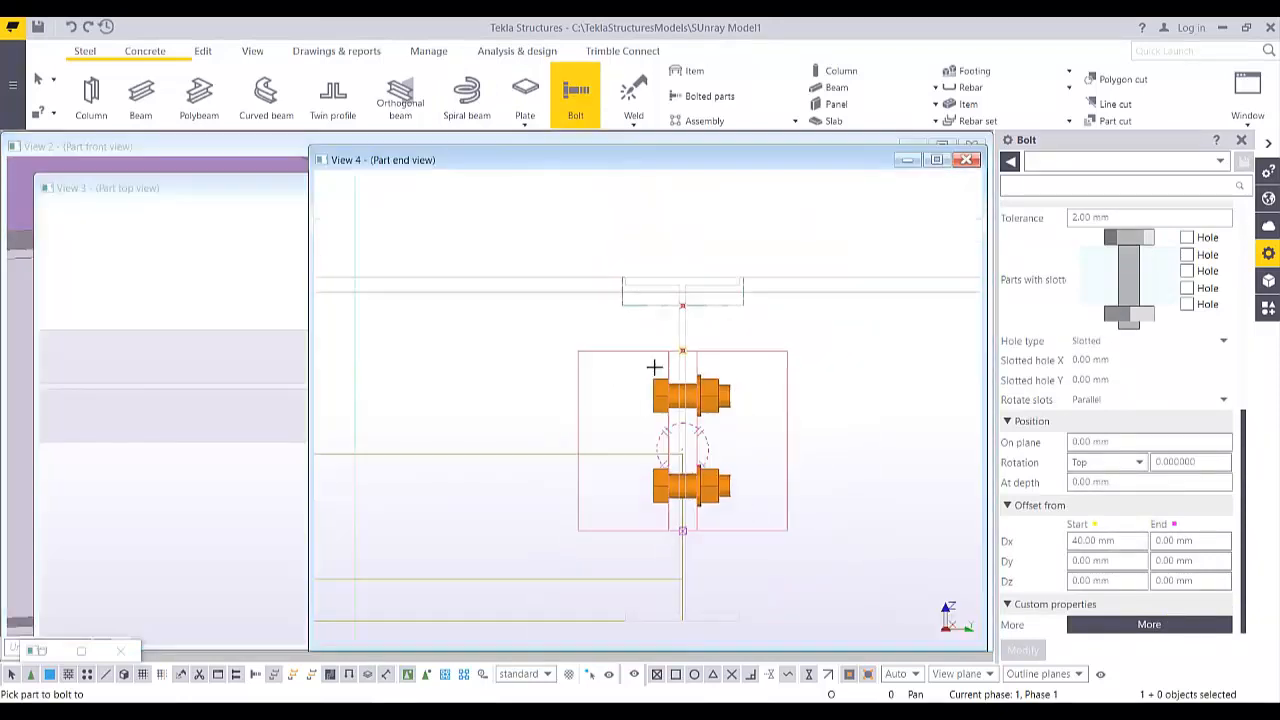
pyautogui.scroll(4, 554, 334)
pyautogui.scroll(-3, 743, 309)
pyautogui.scroll(6, 674, 348)
pyautogui.scroll(-4, 660, 346)
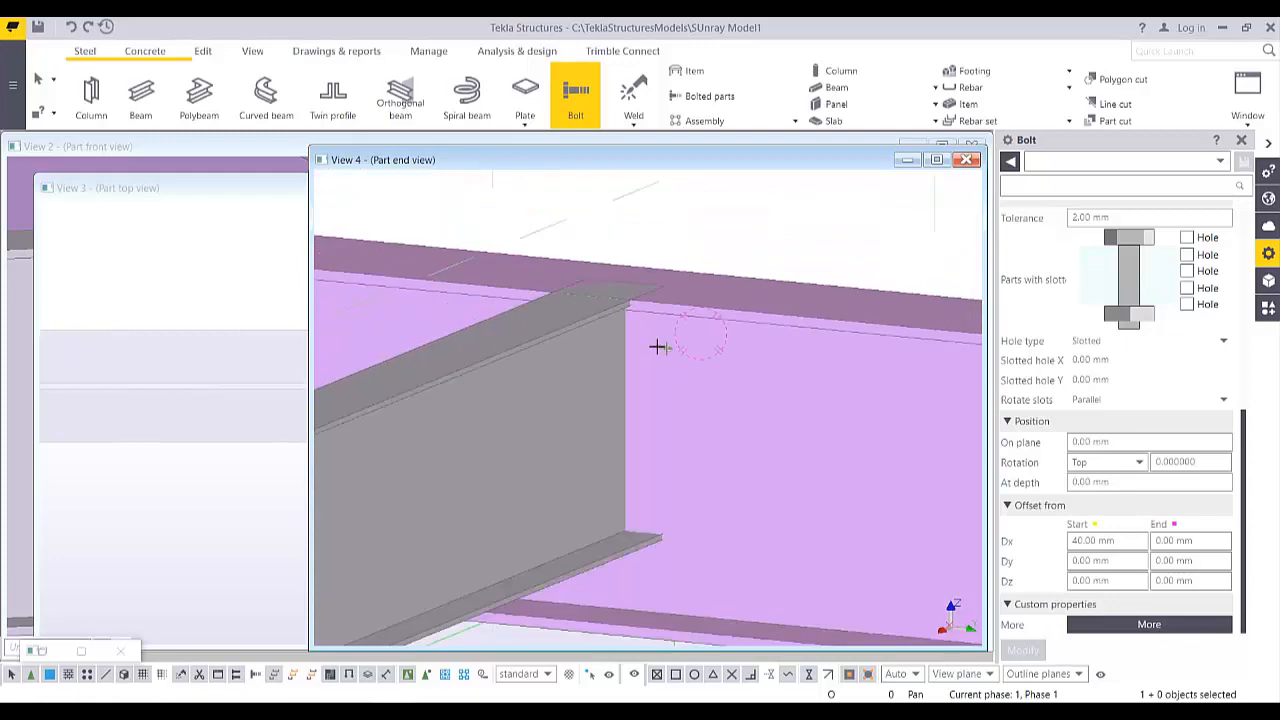
pyautogui.keyDown('ctrl'); pyautogui.moveTo(557, 429); pyautogui.dragTo(651, 363, button='middle'); pyautogui.keyUp('ctrl')
pyautogui.scroll(4, 606, 391)
pyautogui.scroll(2, 772, 326)
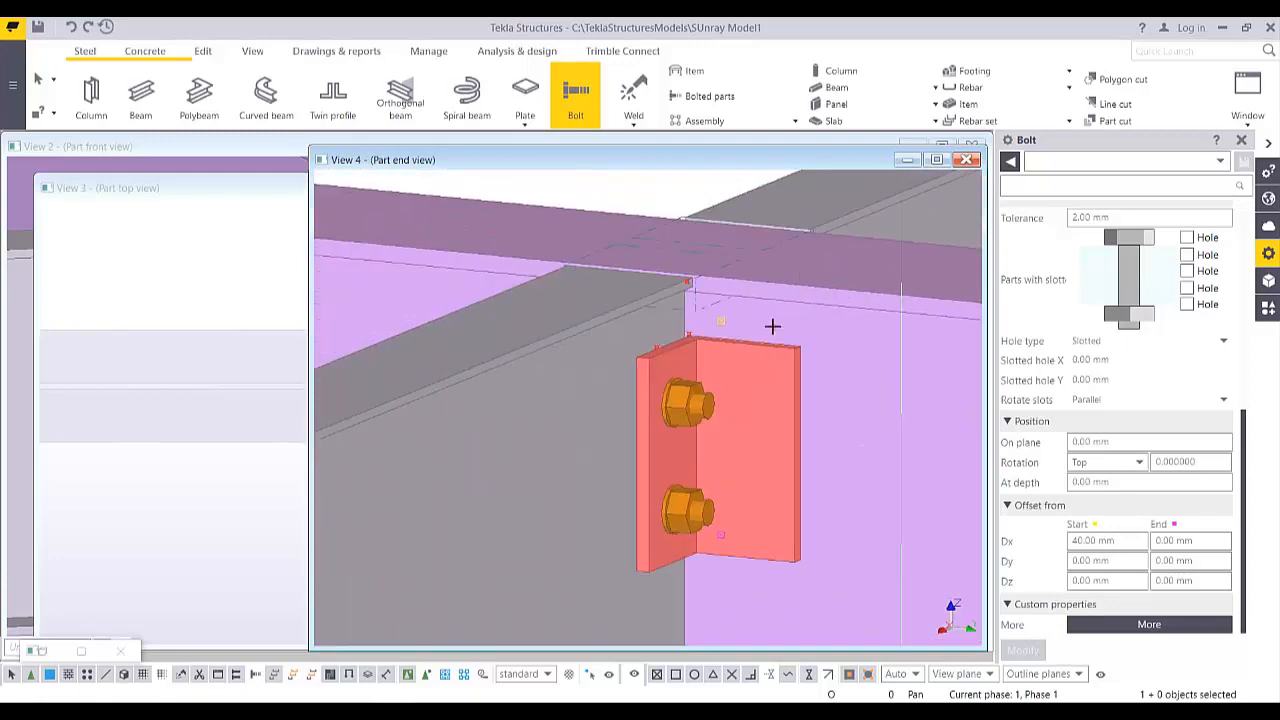
pyautogui.click(841, 281)
pyautogui.click(765, 376)
# Place the bolt group along the right clip angle's outer vertical edge, from its top corner to its bottom corner, and end the command
pyautogui.keyDown('ctrl'); pyautogui.moveTo(785, 362); pyautogui.dragTo(497, 366, button='middle'); pyautogui.keyUp('ctrl')
pyautogui.hotkey('ctrl', 'p')
pyautogui.scroll(4, 606, 357)
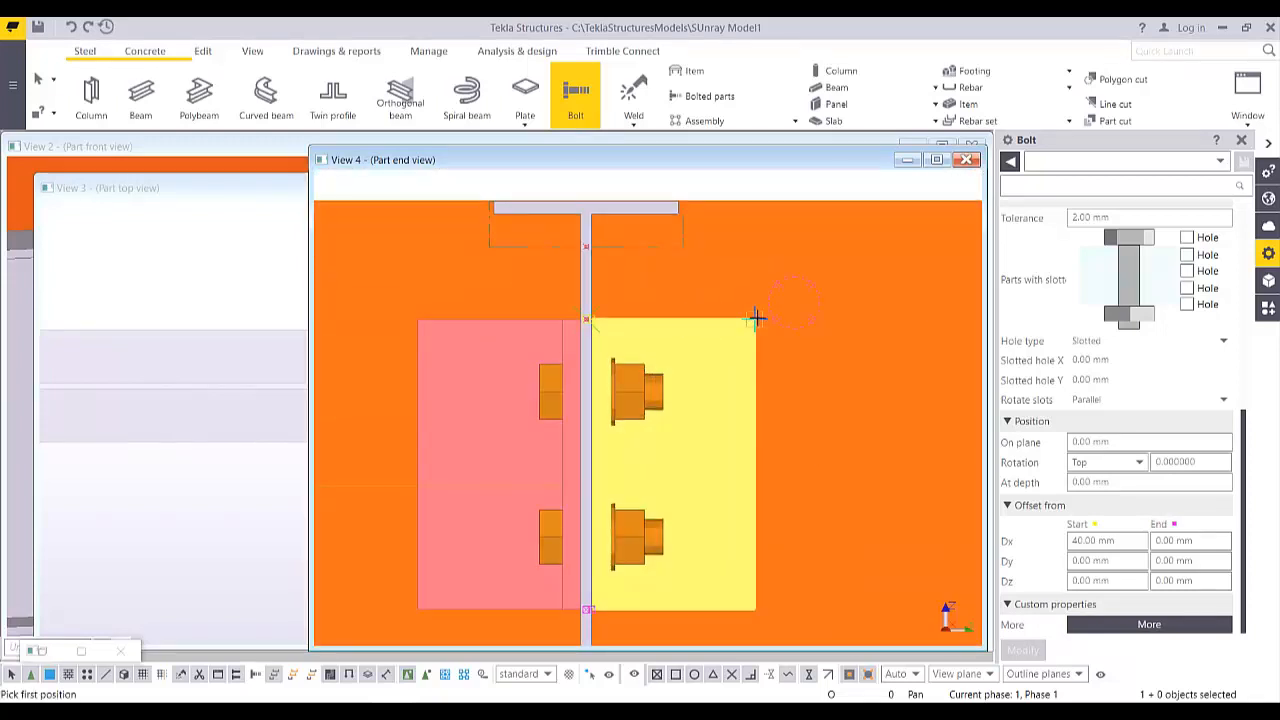
pyautogui.click(756, 608)
pyautogui.rightClick(699, 303)
pyautogui.click(716, 318)
# Set the rotation of the new girder-web bolt group to Front
pyautogui.scroll(-2, 717, 375)
pyautogui.keyDown('ctrl'); pyautogui.moveTo(717, 376); pyautogui.dragTo(389, 374, button='middle'); pyautogui.keyUp('ctrl')
pyautogui.scroll(2, 664, 418)
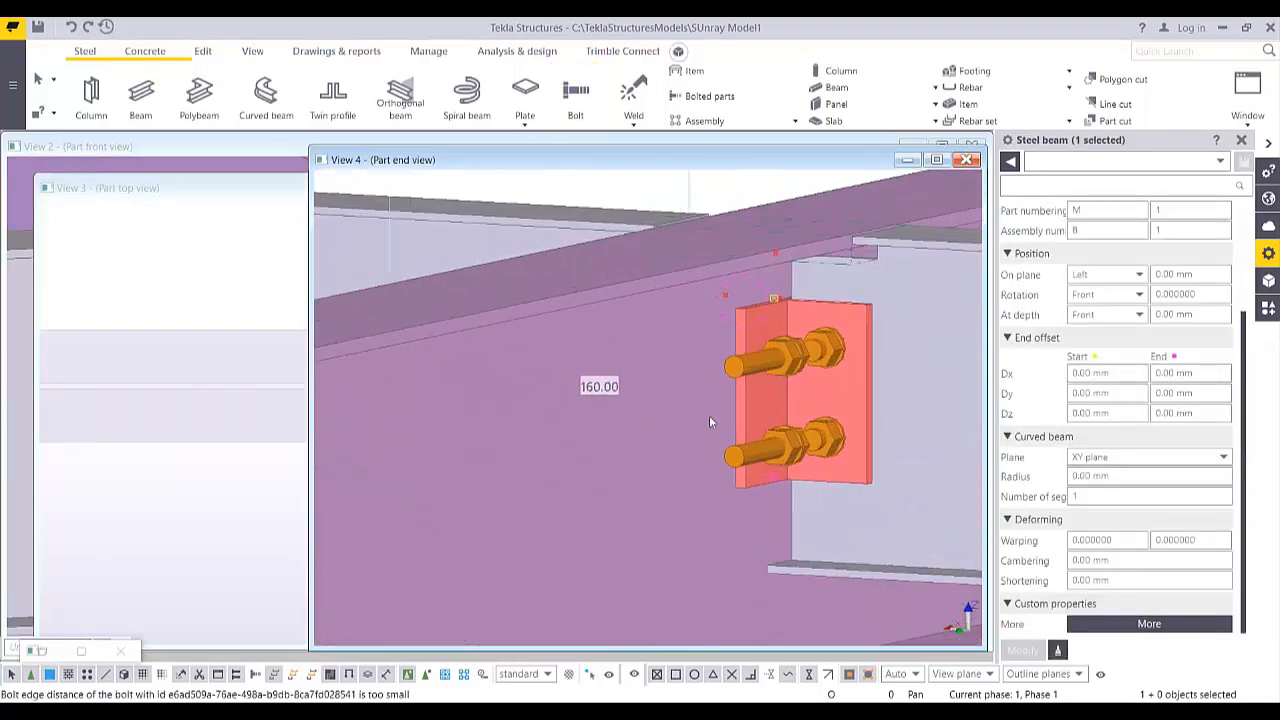
pyautogui.click(772, 366)
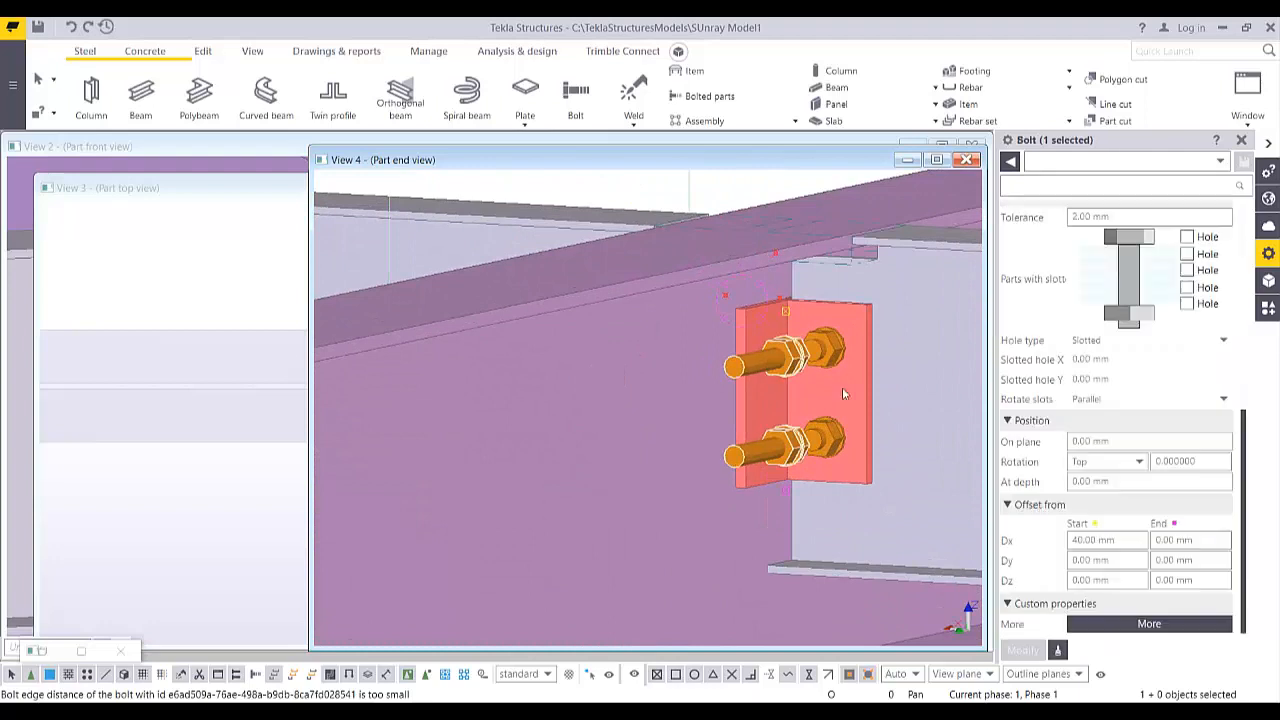
pyautogui.click(1110, 461)
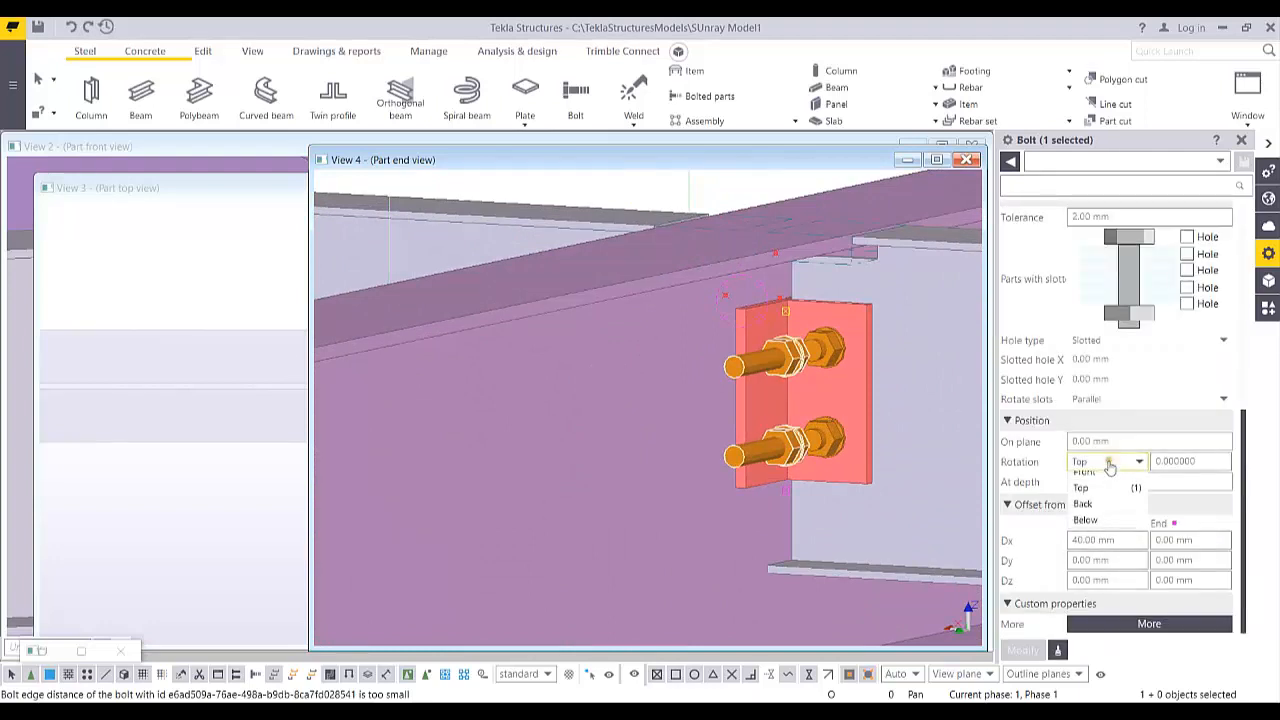
pyautogui.click(1092, 481)
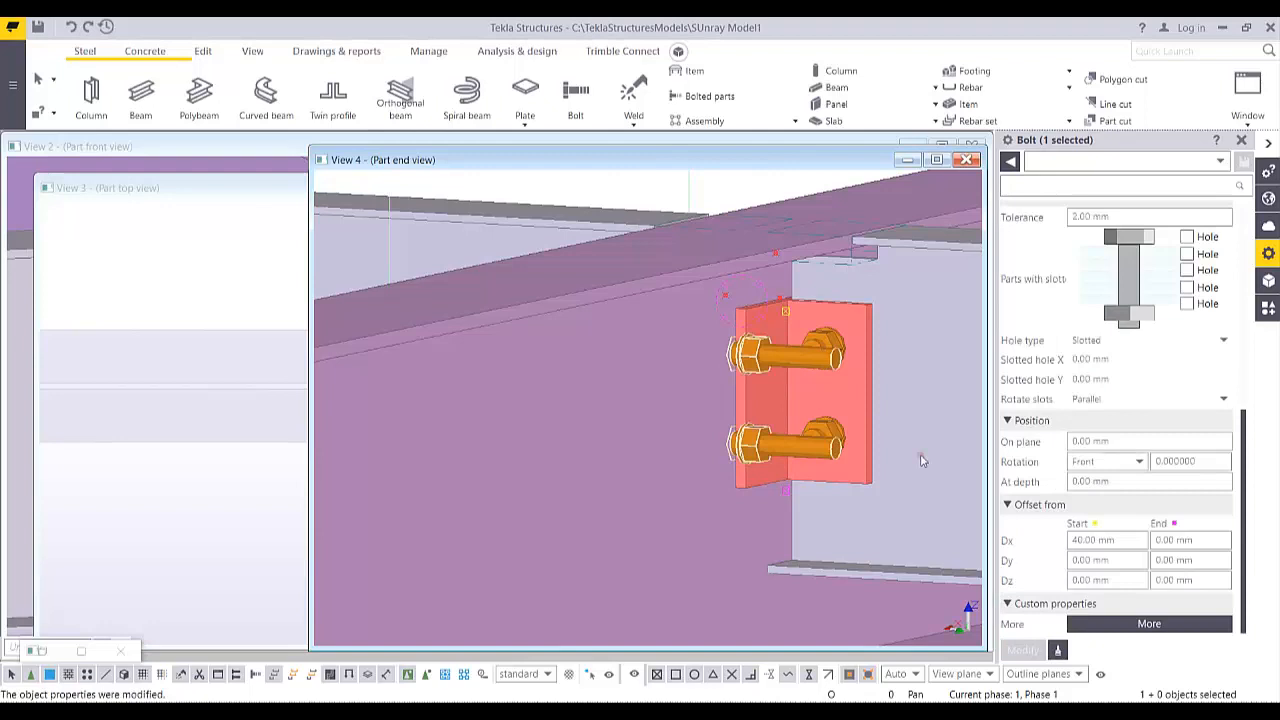
# Move the bolt group from its start handle to the outer top corner of the right clip angle's girder-side leg
pyautogui.scroll(4, 660, 370)
pyautogui.keyDown('ctrl'); pyautogui.moveTo(636, 398); pyautogui.dragTo(704, 375, button='middle'); pyautogui.keyUp('ctrl')
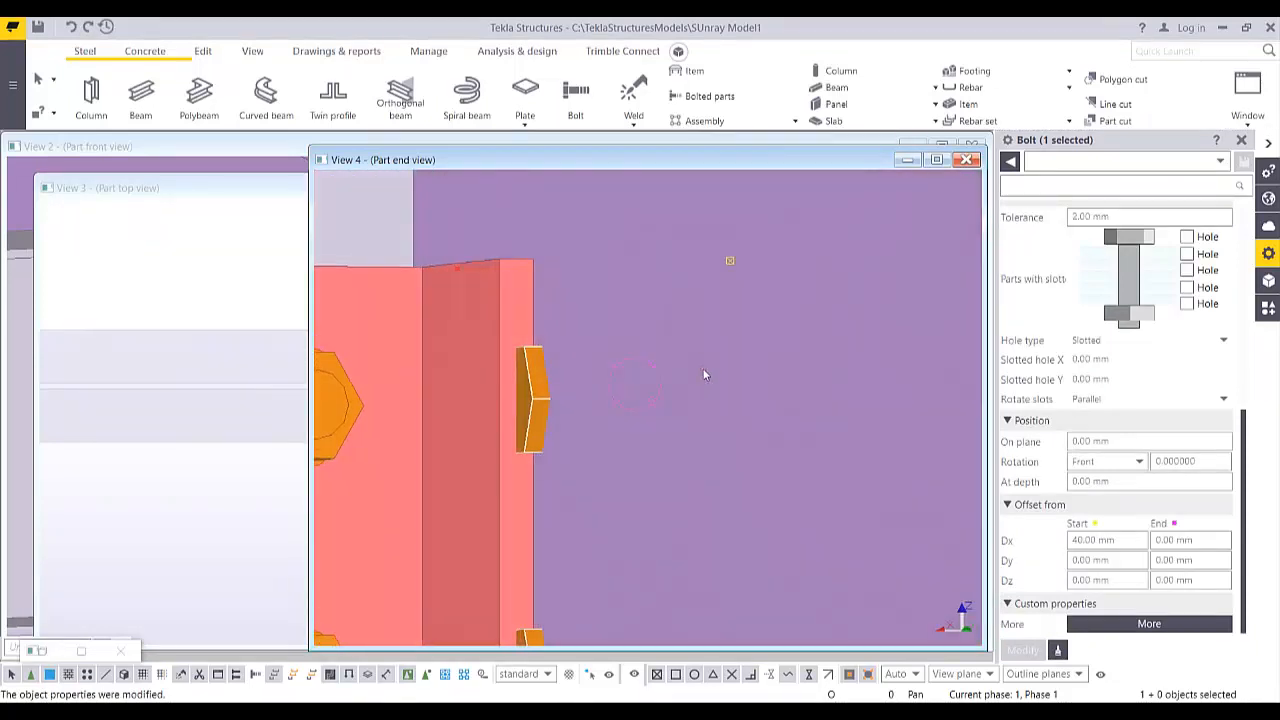
pyautogui.hotkey('ctrl', 'p')
pyautogui.scroll(-4, 690, 366)
pyautogui.scroll(2, 728, 364)
pyautogui.keyDown('ctrl'); pyautogui.moveTo(762, 302); pyautogui.dragTo(717, 338, button='middle'); pyautogui.keyUp('ctrl')
pyautogui.scroll(3, 717, 338)
pyautogui.scroll(-4, 694, 346)
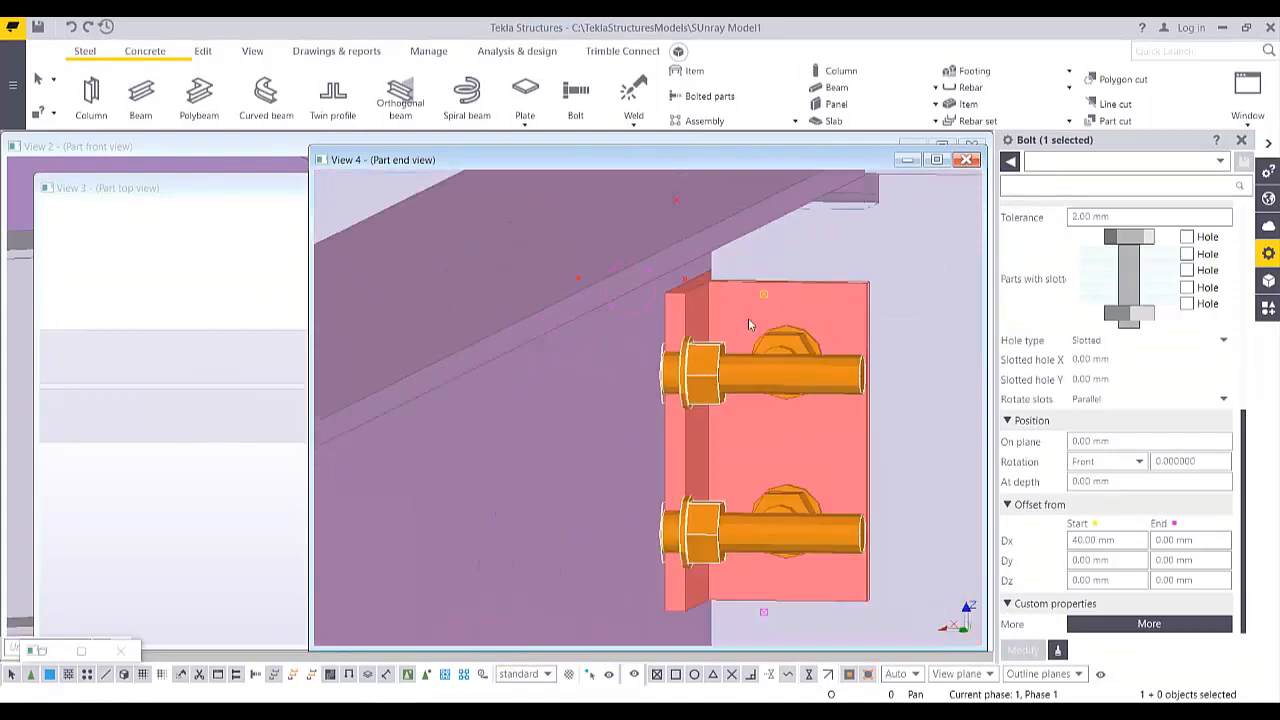
pyautogui.scroll(1, 748, 323)
pyautogui.scroll(2, 727, 300)
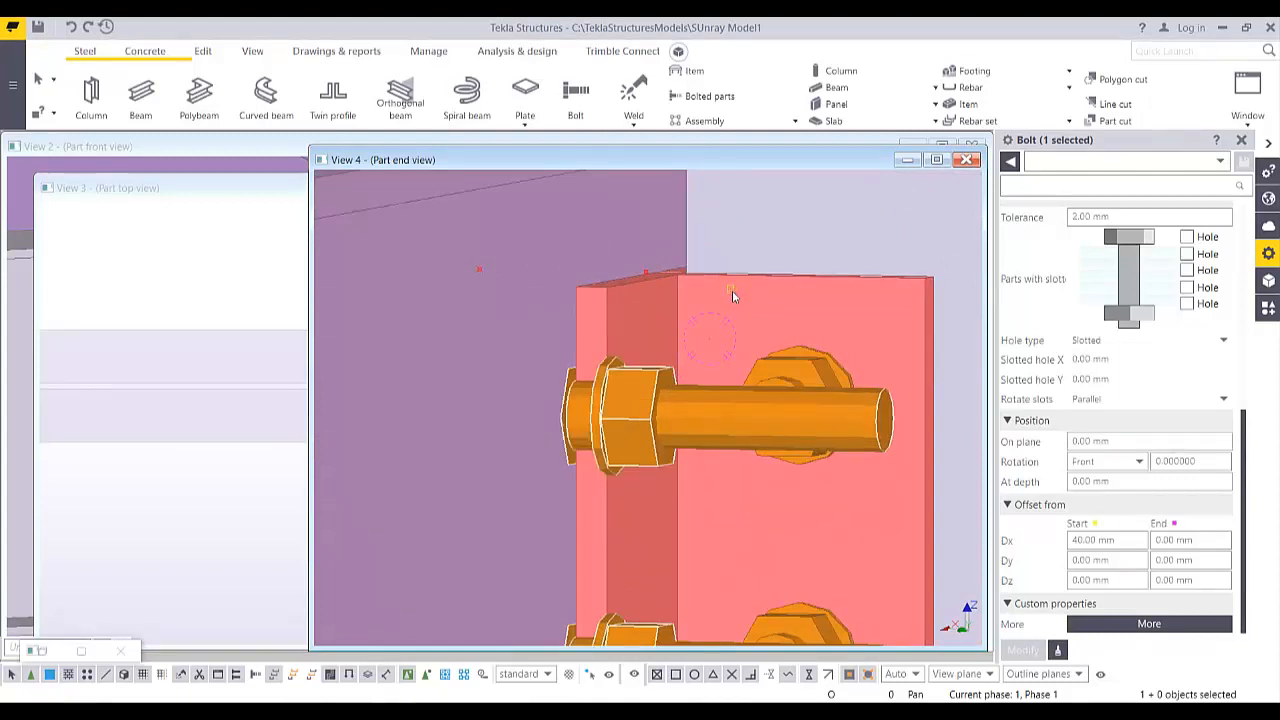
pyautogui.rightClick(719, 407)
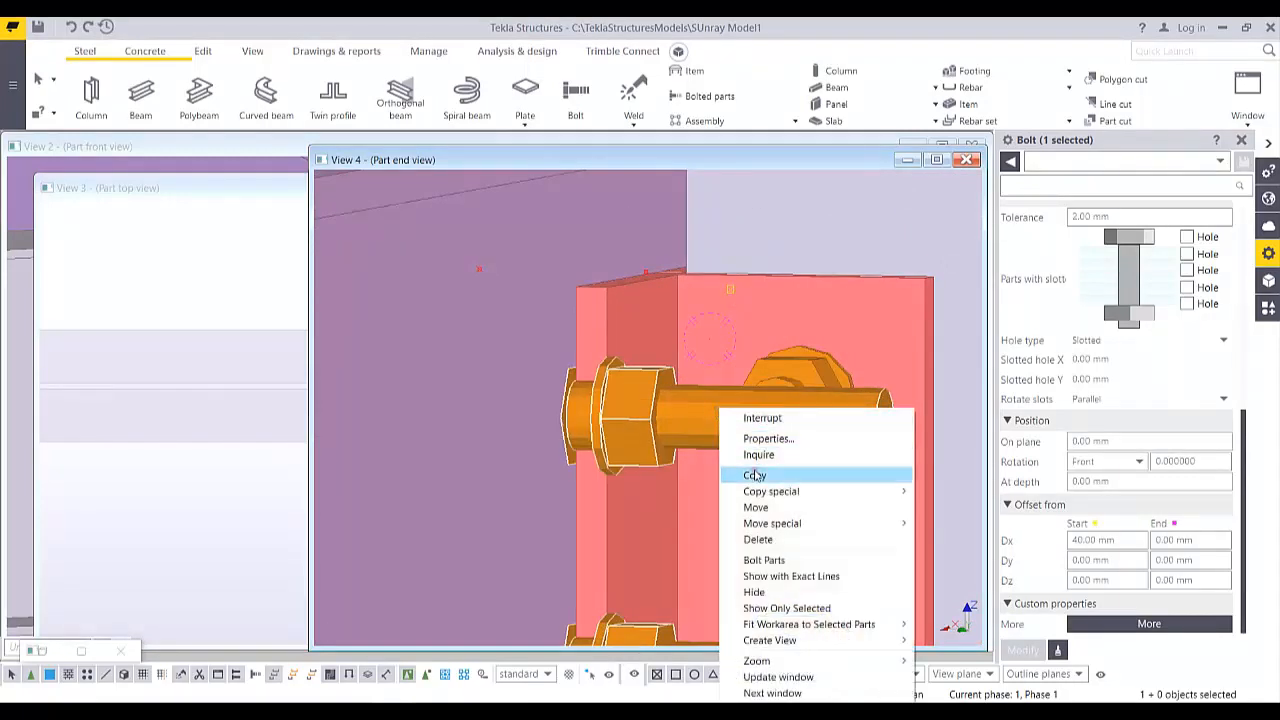
pyautogui.click(760, 507)
pyautogui.click(730, 289)
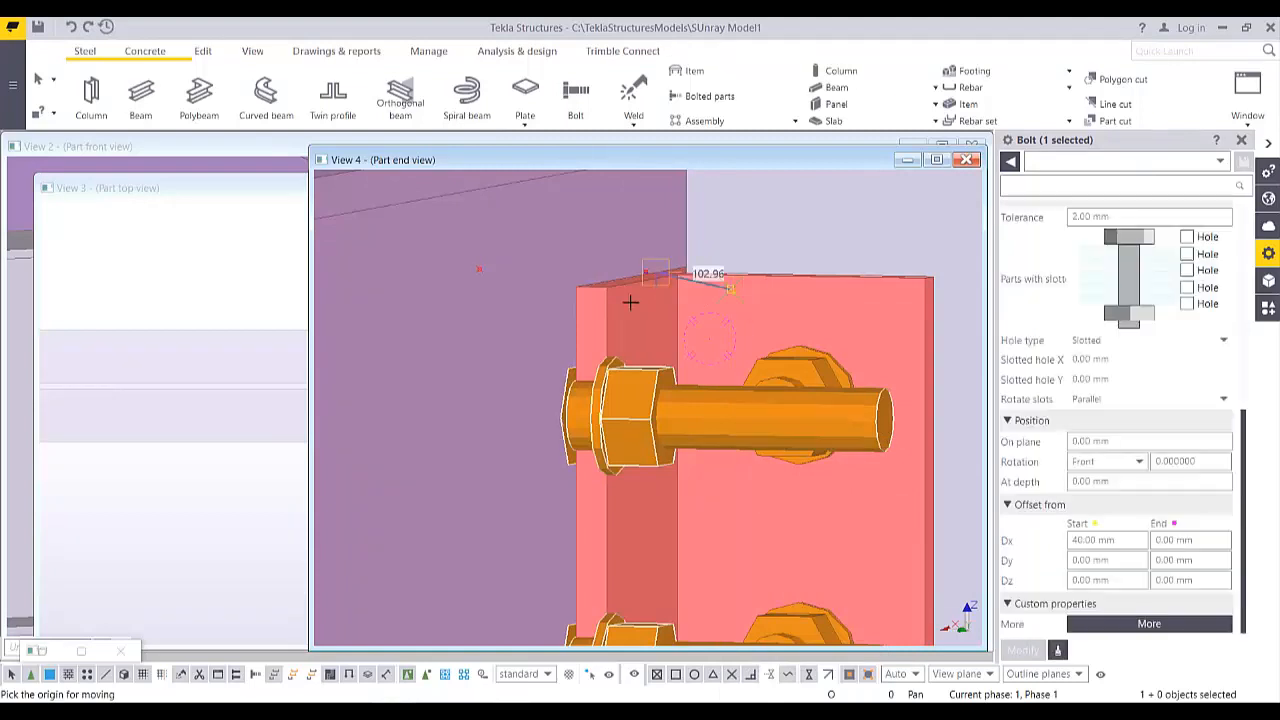
pyautogui.click(579, 287)
# Move the bolt group horizontally from the right clip angle's outer edge inward onto its girder-side leg, toward the beam web
pyautogui.scroll(-3, 598, 342)
pyautogui.keyDown('ctrl'); pyautogui.moveTo(598, 342); pyautogui.dragTo(763, 377, button='middle'); pyautogui.keyUp('ctrl')
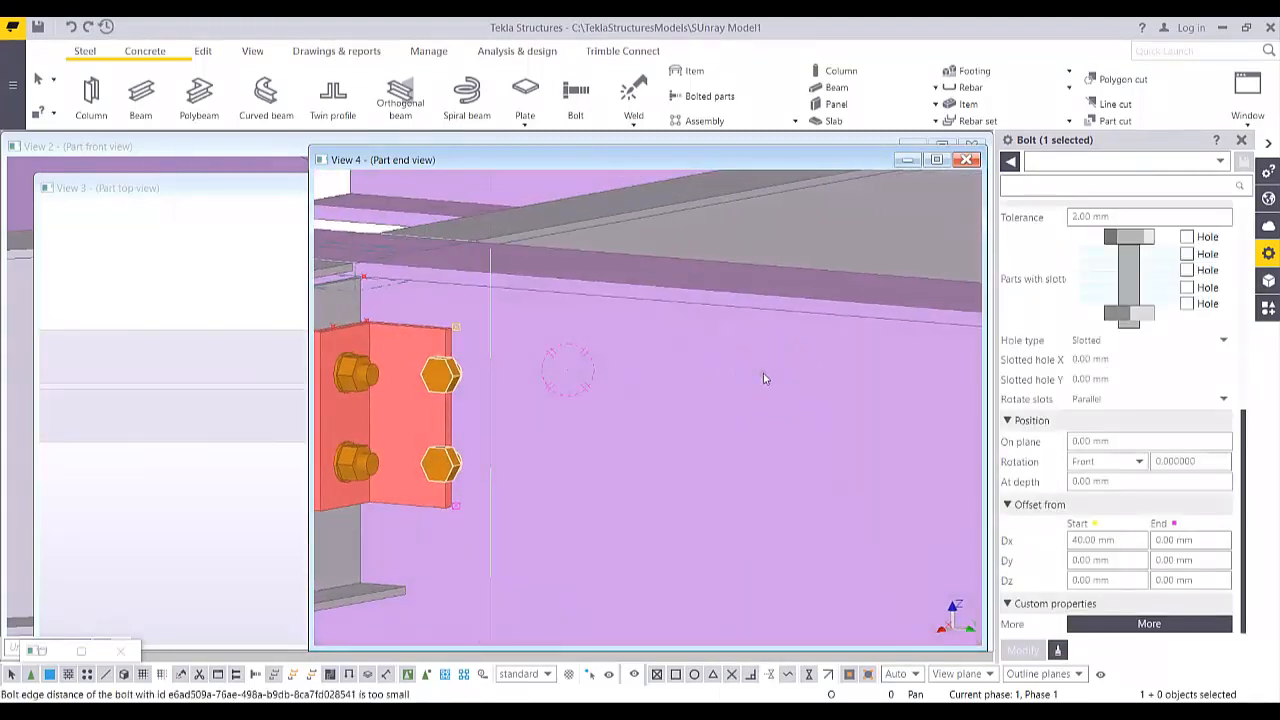
pyautogui.hotkey('ctrl', 'p')
pyautogui.scroll(3, 707, 383)
pyautogui.rightClick(705, 349)
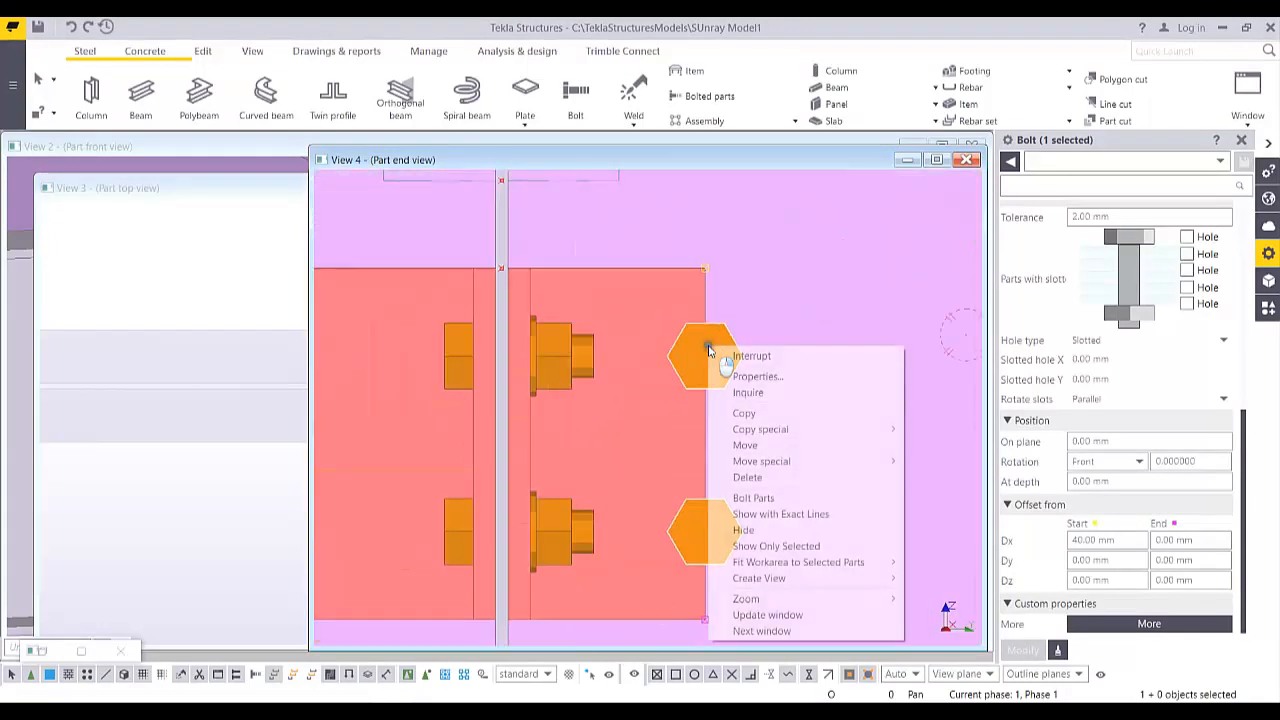
pyautogui.click(746, 445)
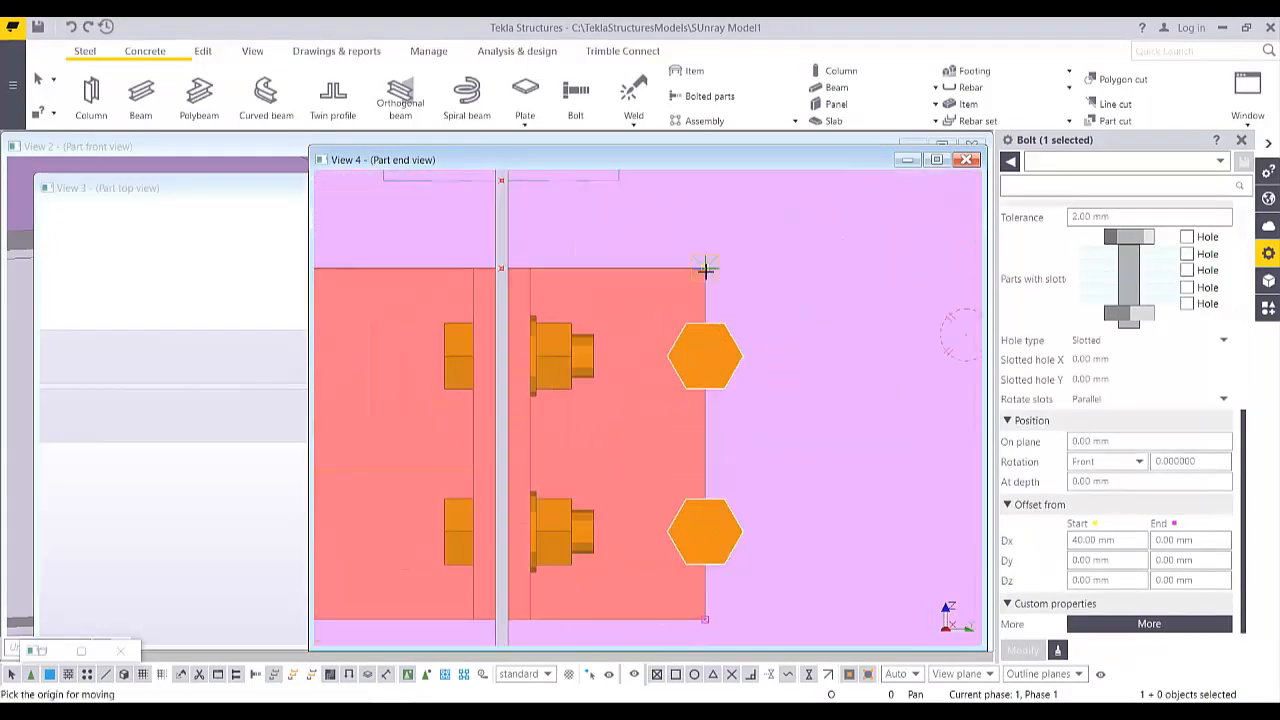
pyautogui.click(636, 264)
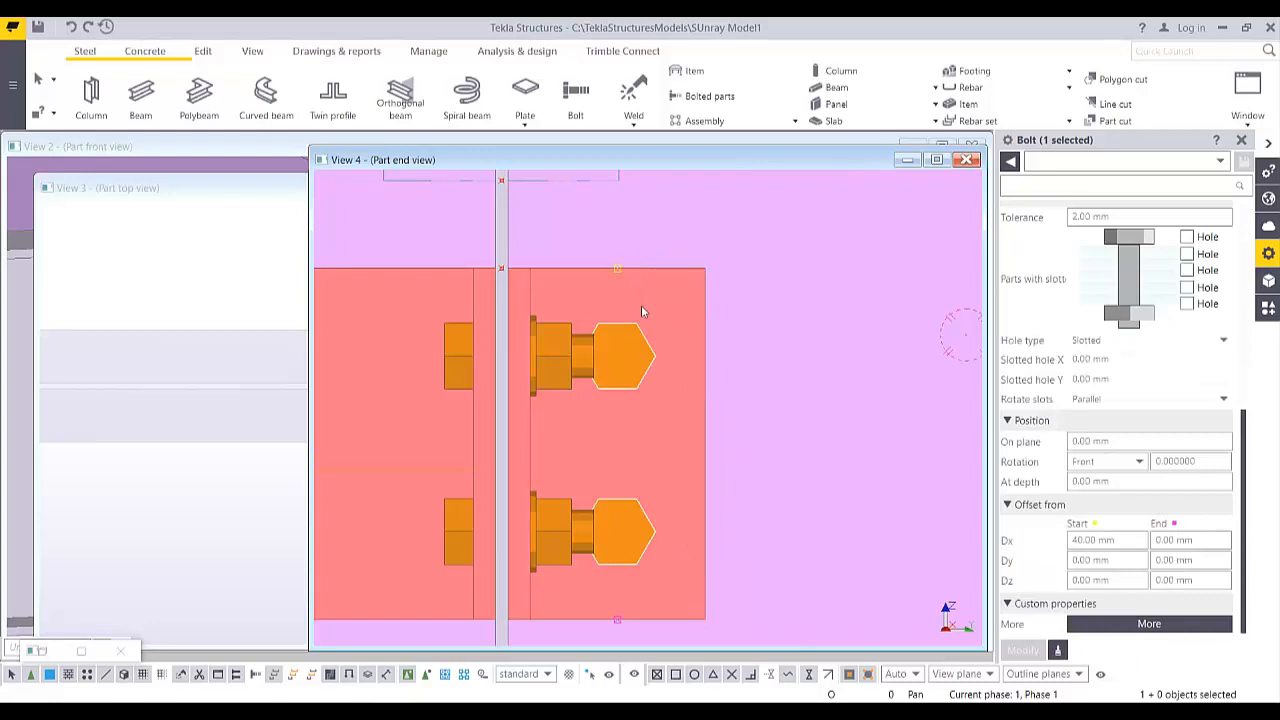
# Start another bolt group with the girder and the clip angle on the left side of the beam web as bolted parts
pyautogui.click(576, 95)
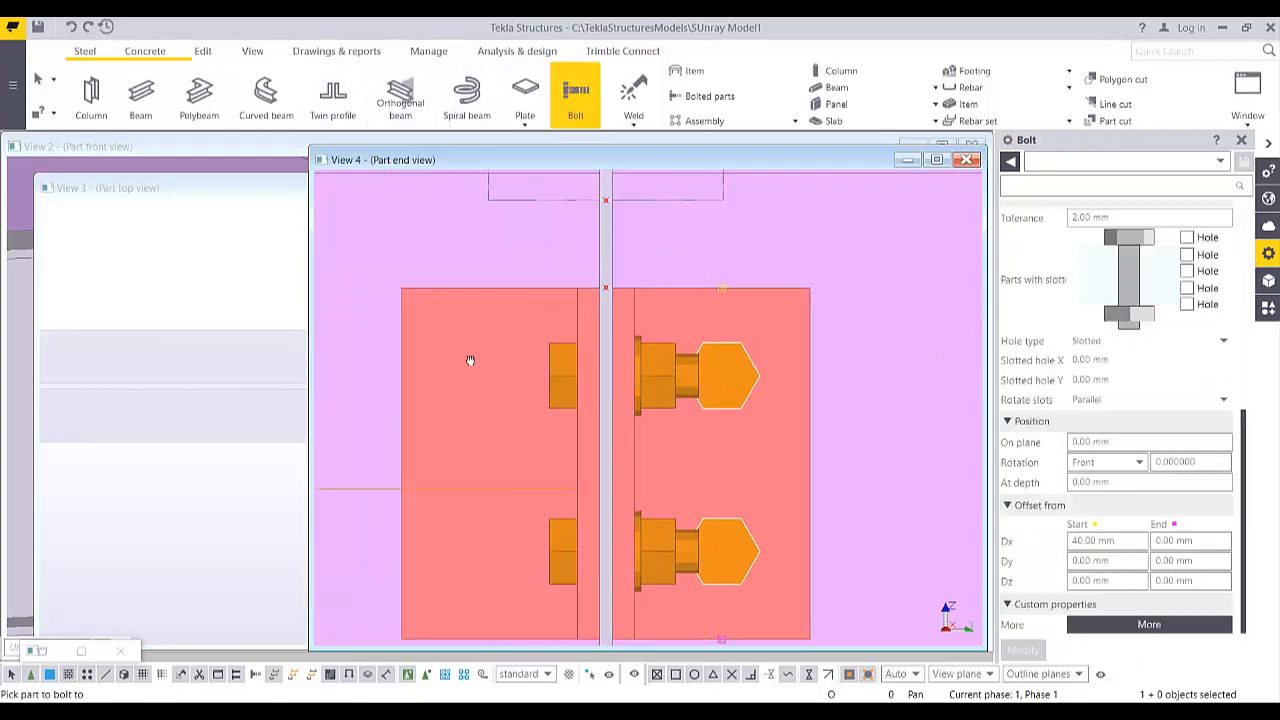
pyautogui.scroll(-2, 571, 314)
pyautogui.click(615, 328)
pyautogui.keyDown('ctrl'); pyautogui.moveTo(579, 324); pyautogui.dragTo(529, 374, button='middle'); pyautogui.keyUp('ctrl')
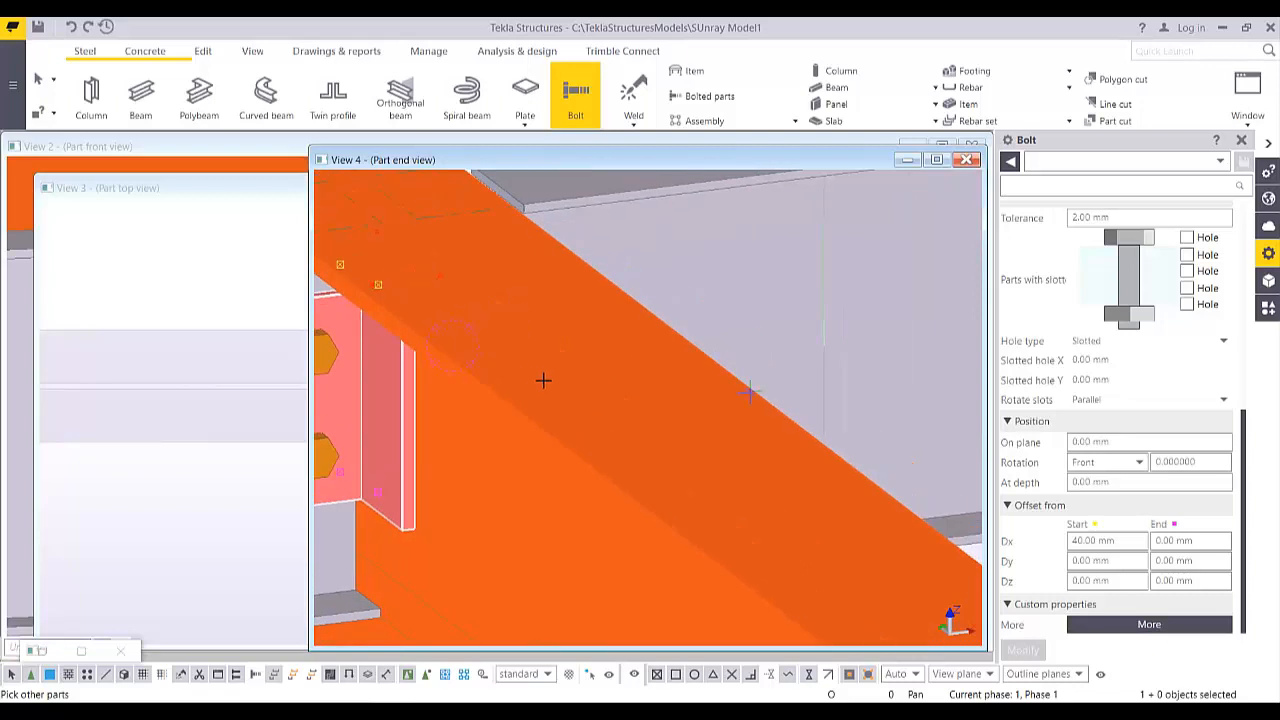
pyautogui.hotkey('ctrl', 'p')
pyautogui.scroll(3, 637, 375)
pyautogui.scroll(2, 596, 357)
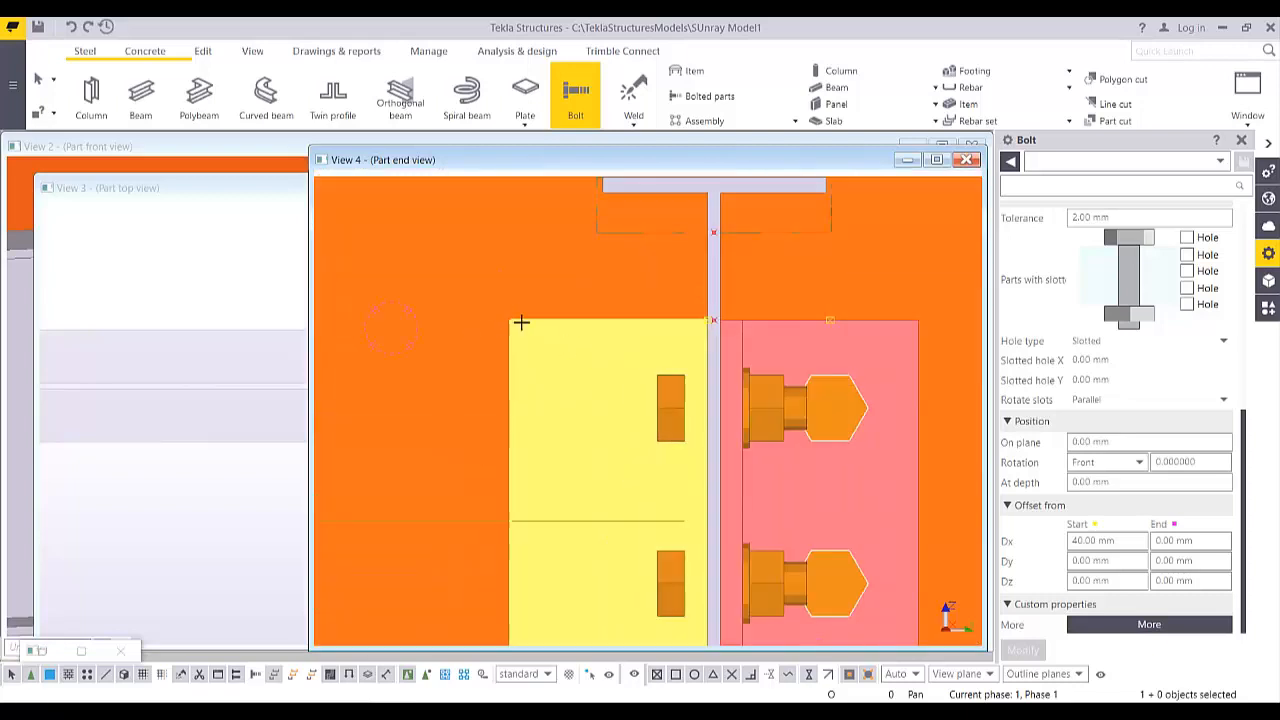
# Place the bolt group along the left clip angle's outer vertical edge, from its top corner to its bottom corner, and end the command
pyautogui.click(511, 320)
pyautogui.scroll(-2, 545, 423)
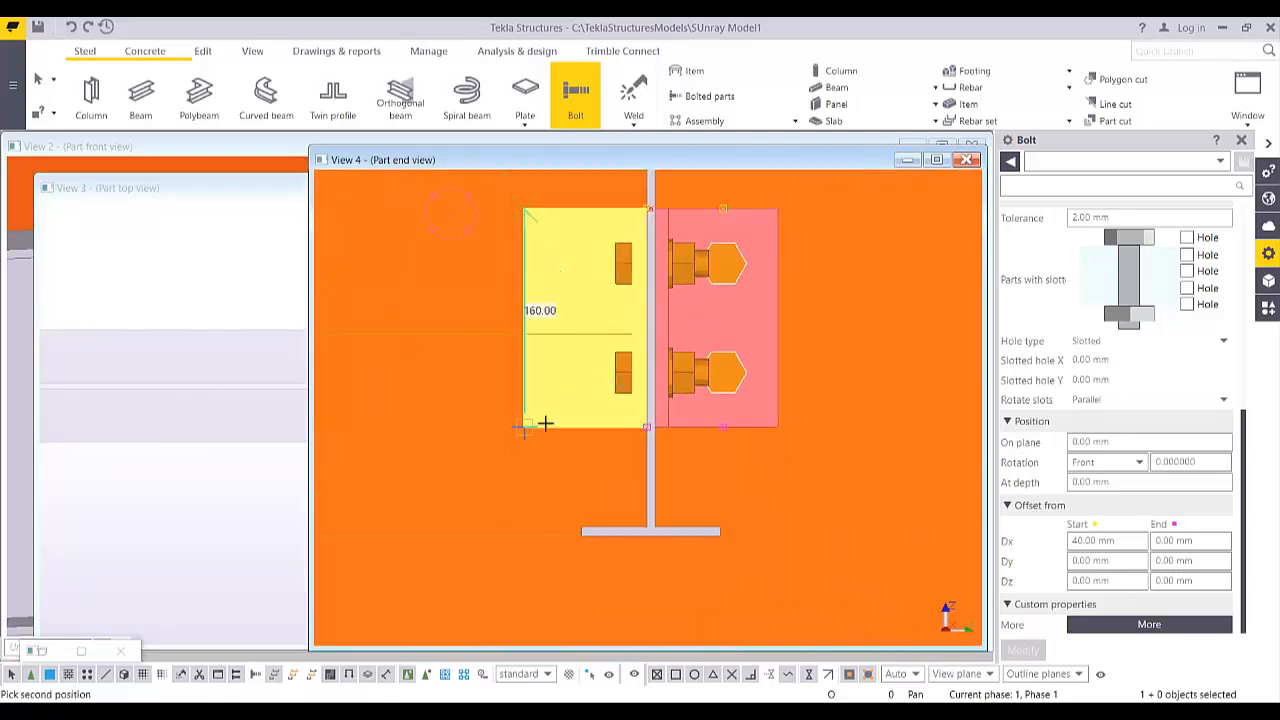
pyautogui.click(523, 423)
pyautogui.scroll(-4, 543, 323)
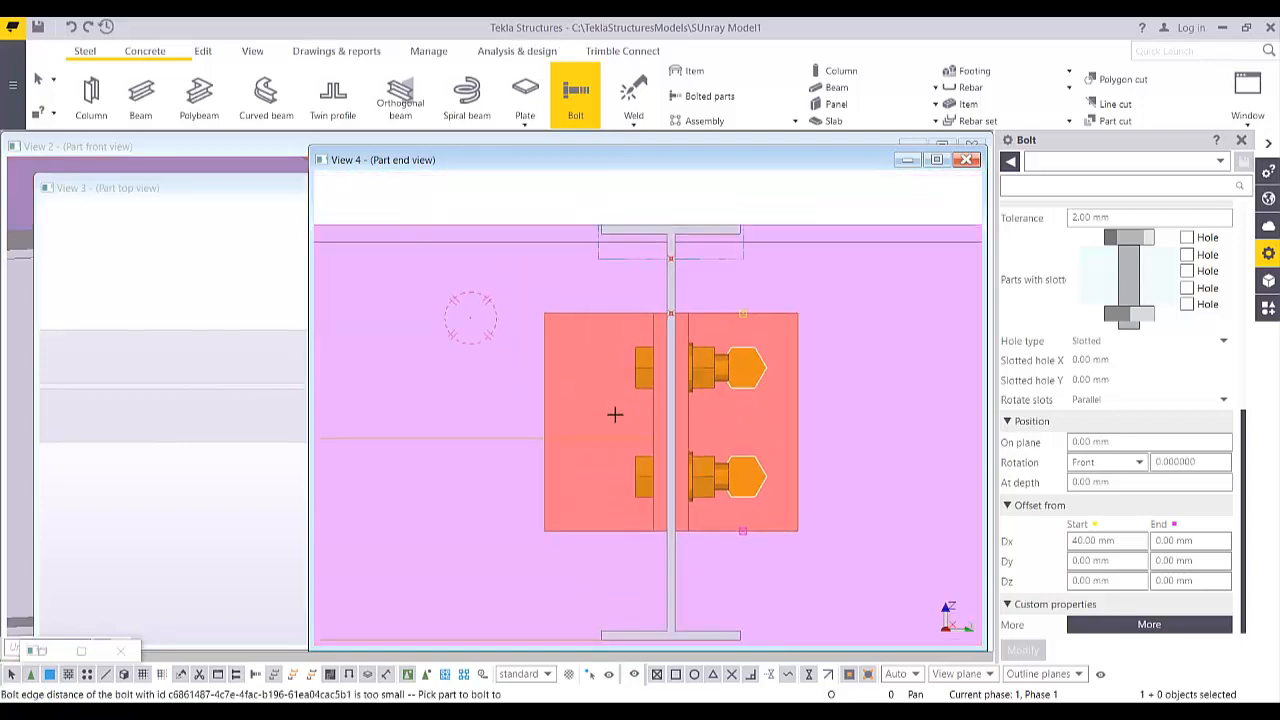
pyautogui.press('Escape')
# Move the misplaced bolt group from the other girder to the outer top corner of the left clip angle
pyautogui.keyDown('ctrl'); pyautogui.moveTo(527, 318); pyautogui.dragTo(540, 351, button='middle'); pyautogui.keyUp('ctrl')
pyautogui.scroll(2, 704, 365)
pyautogui.keyDown('ctrl'); pyautogui.moveTo(697, 362); pyautogui.dragTo(545, 380, button='middle'); pyautogui.keyUp('ctrl')
pyautogui.scroll(-5, 660, 380)
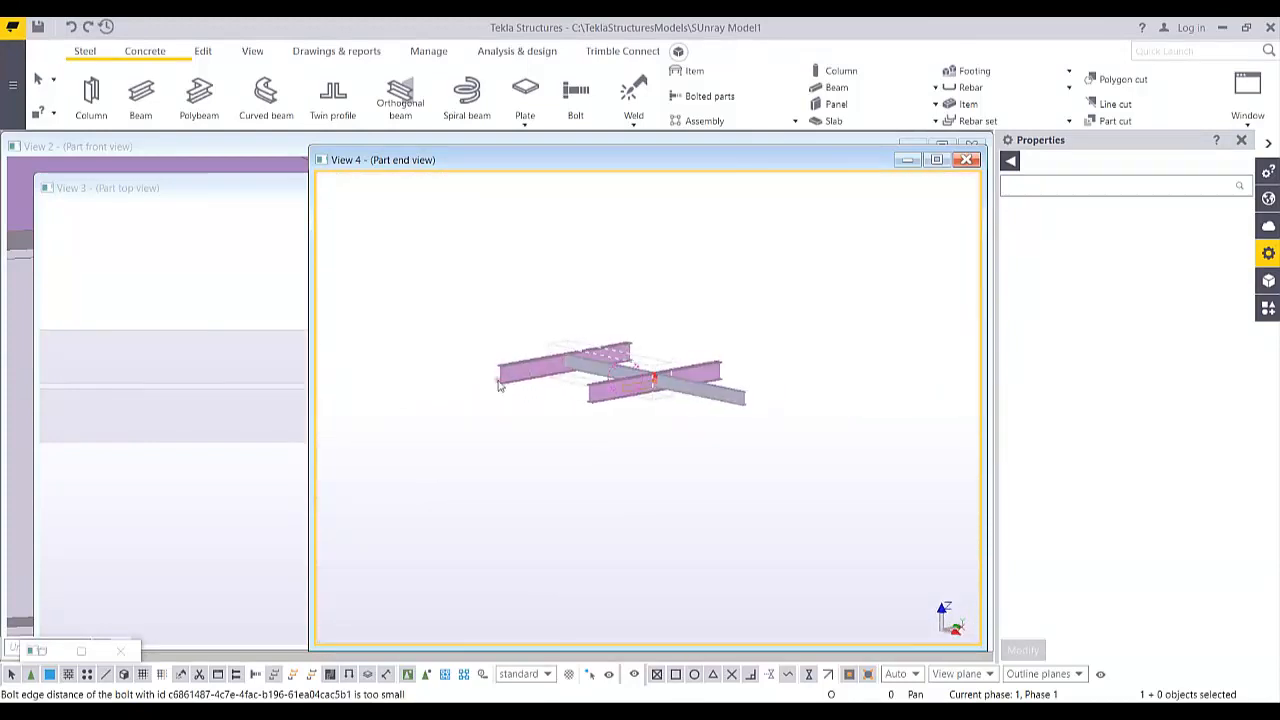
pyautogui.scroll(5, 567, 369)
pyautogui.click(456, 372)
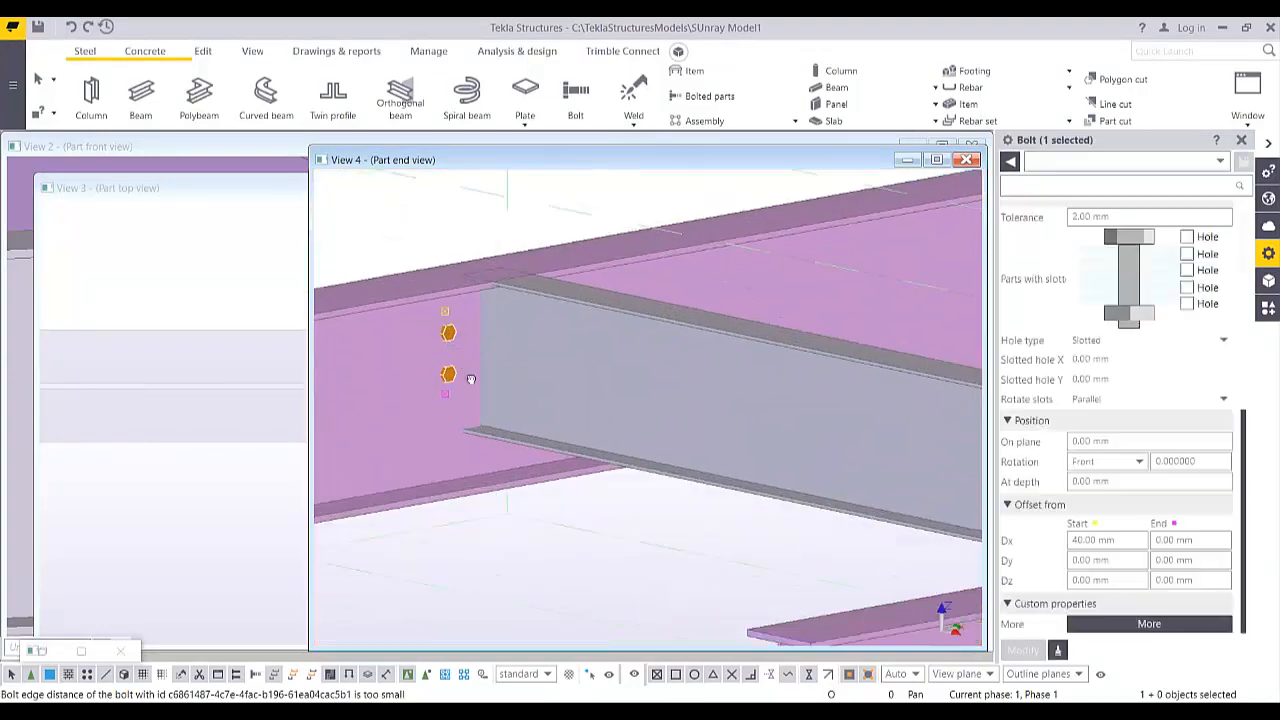
pyautogui.scroll(-3, 556, 360)
pyautogui.scroll(3, 465, 320)
pyautogui.rightClick(477, 282)
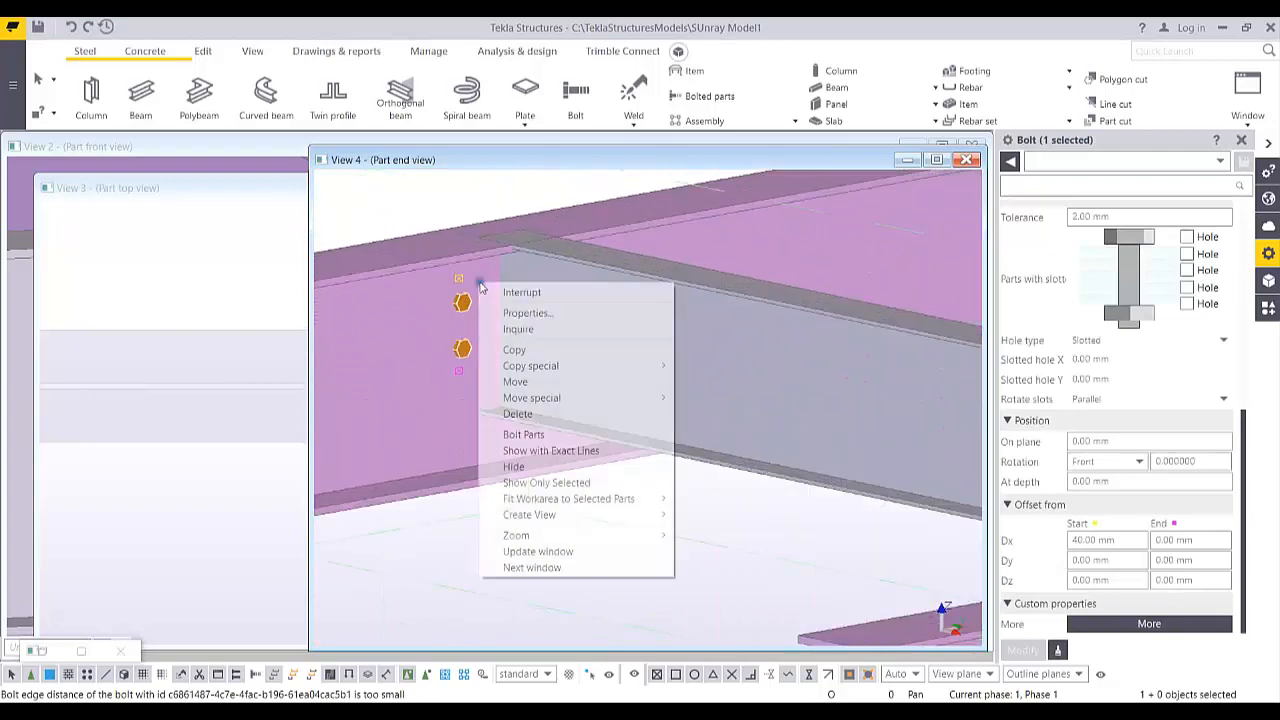
pyautogui.click(524, 385)
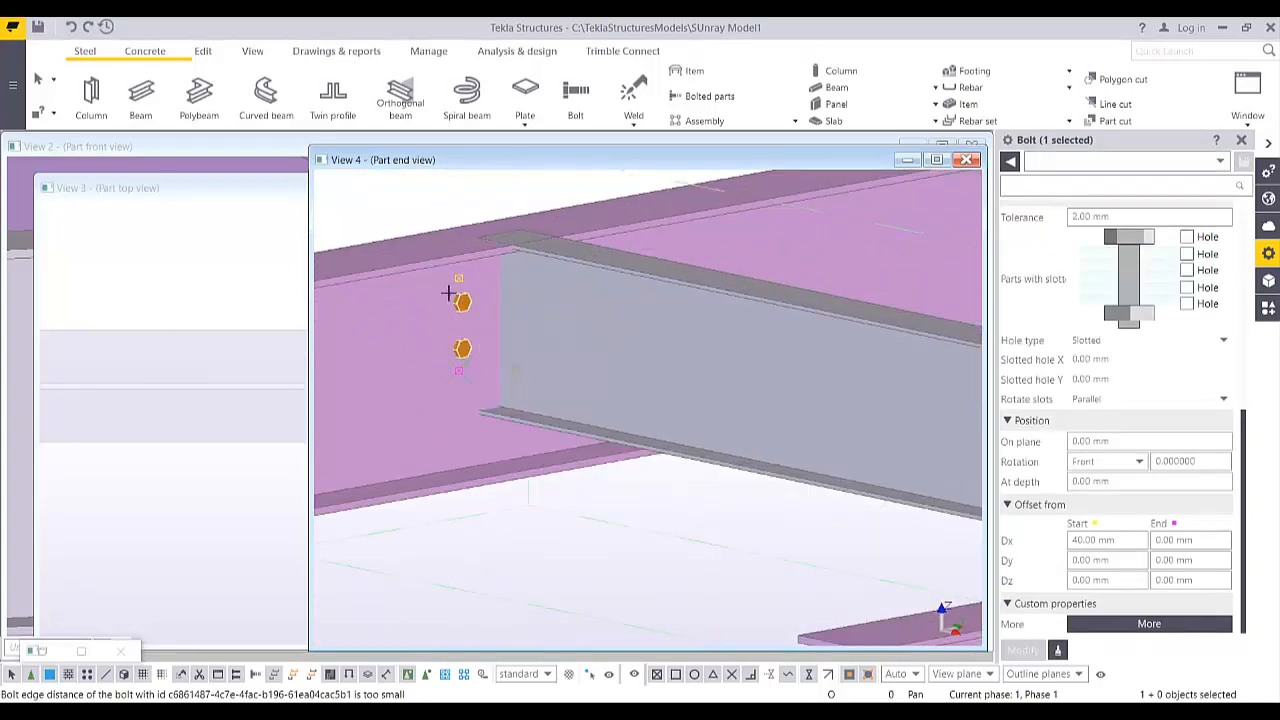
pyautogui.click(459, 278)
pyautogui.scroll(-2, 726, 386)
pyautogui.moveTo(726, 386); pyautogui.dragTo(420, 325, button='middle')
pyautogui.scroll(5, 610, 370)
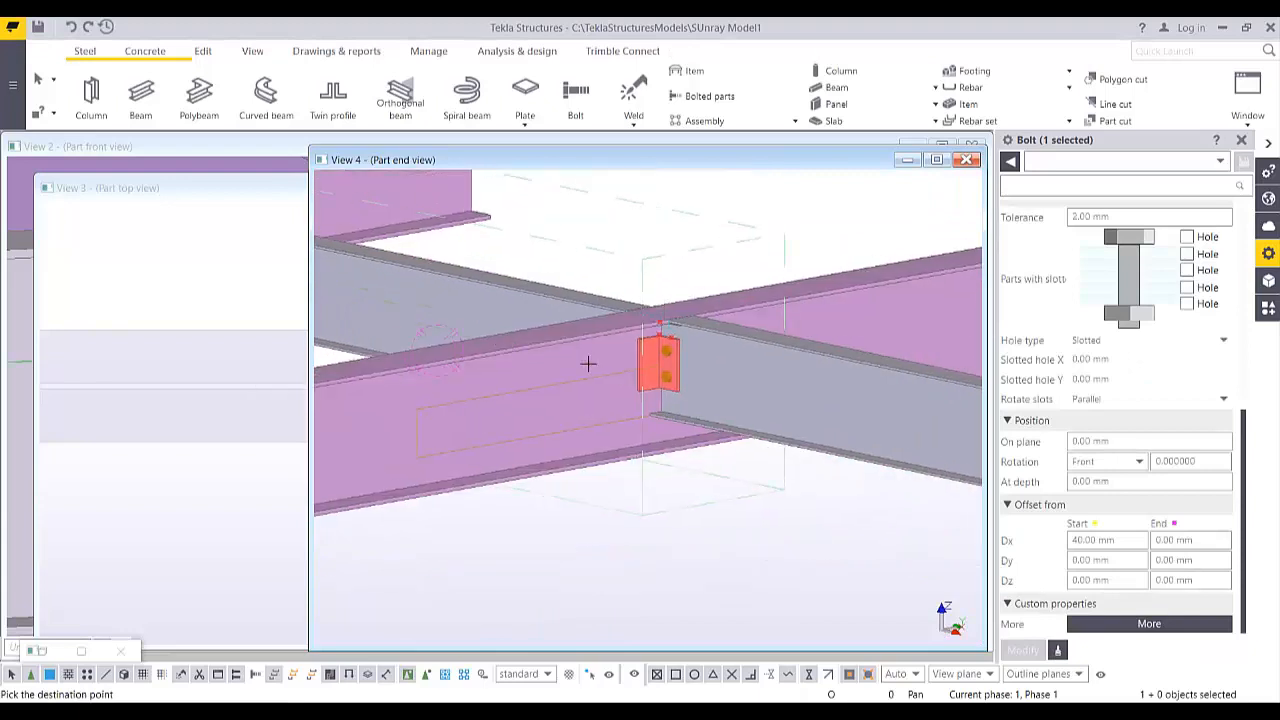
pyautogui.click(630, 287)
# Move the bolt group horizontally from the left clip angle's outer edge inward onto its girder-side leg, toward the beam web
pyautogui.scroll(-2, 630, 290)
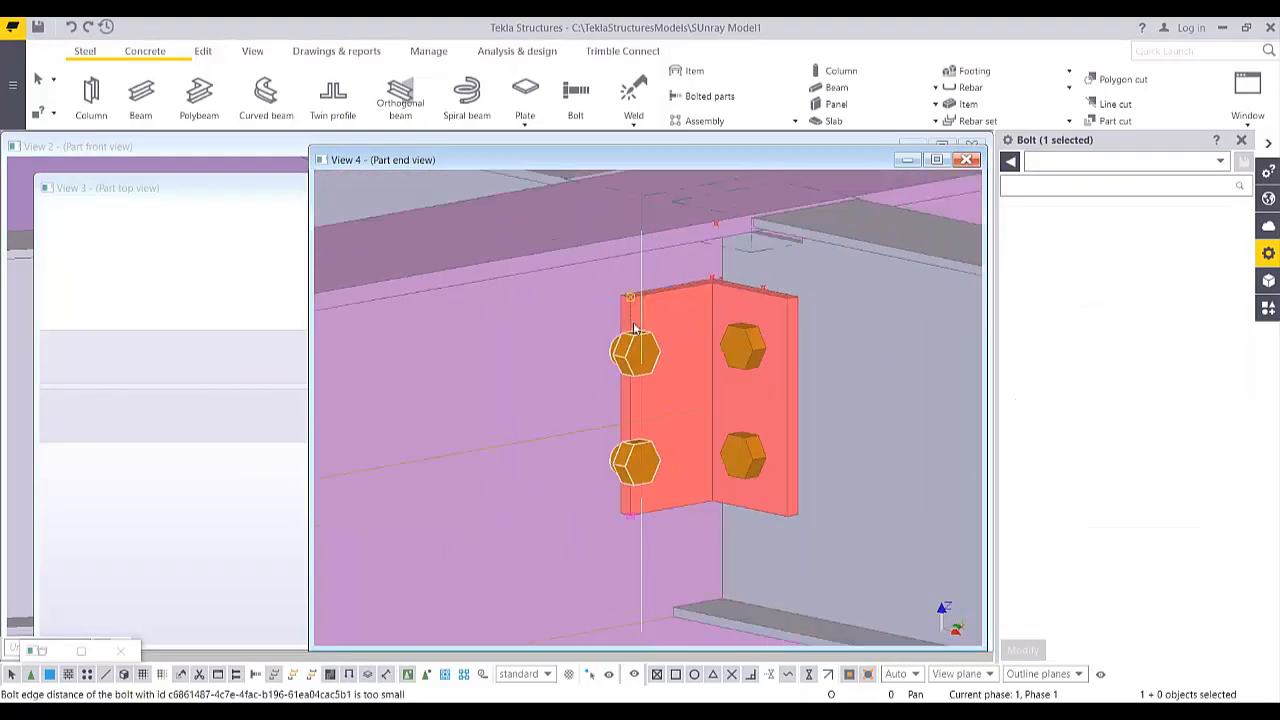
pyautogui.hotkey('ctrl', 'p')
pyautogui.scroll(3, 590, 365)
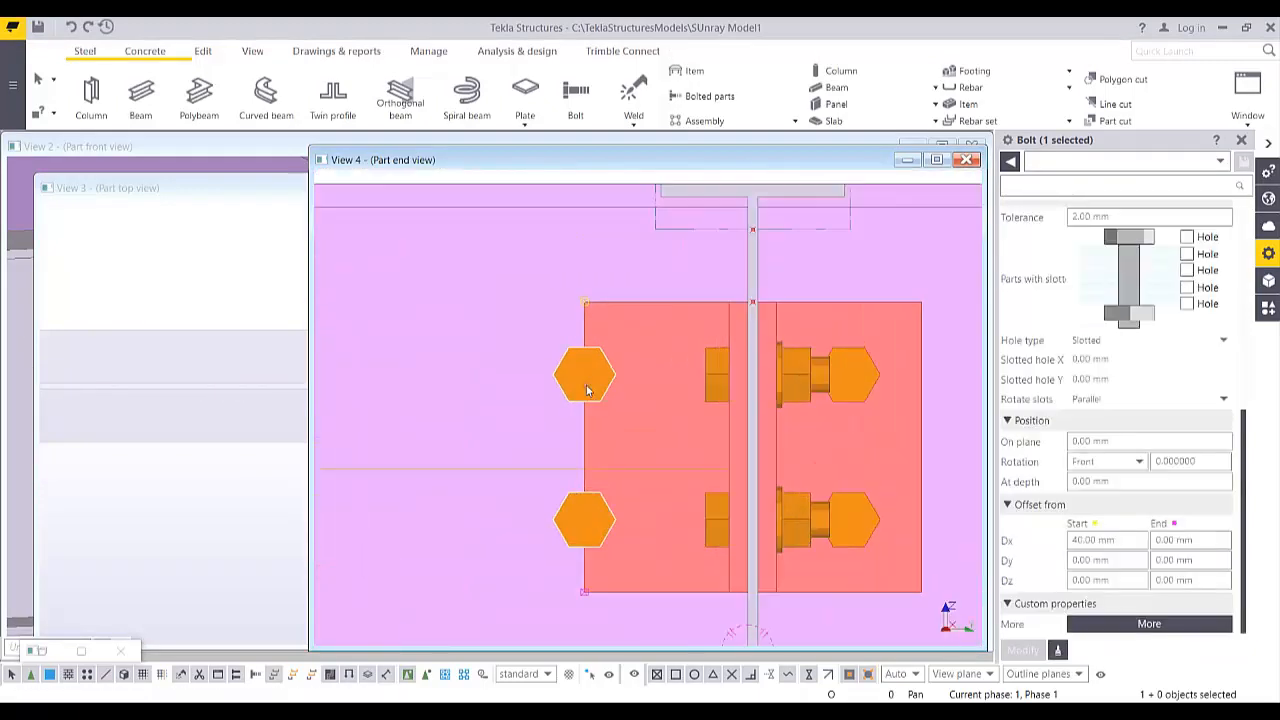
pyautogui.rightClick(590, 365)
pyautogui.click(627, 465)
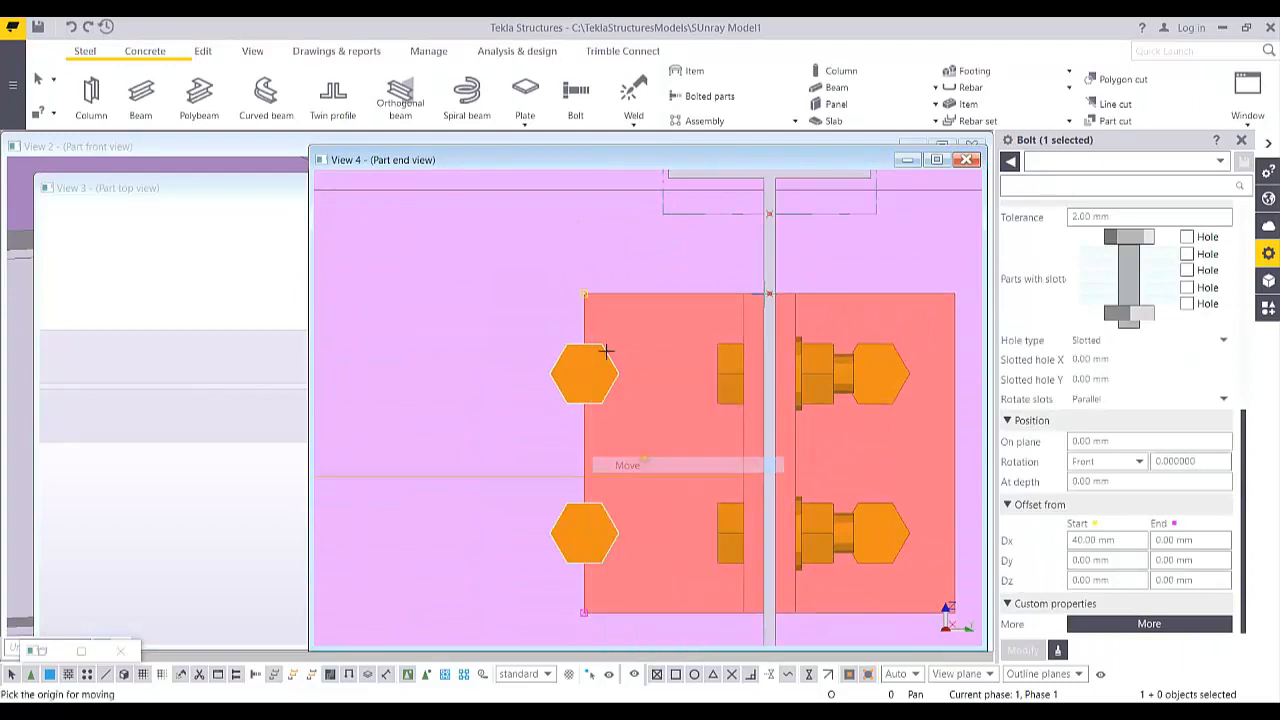
pyautogui.click(651, 287)
# Examine the clip angles and their bolt groups on the beam and girder webs from several sides of the connection
pyautogui.scroll(-5, 665, 340)
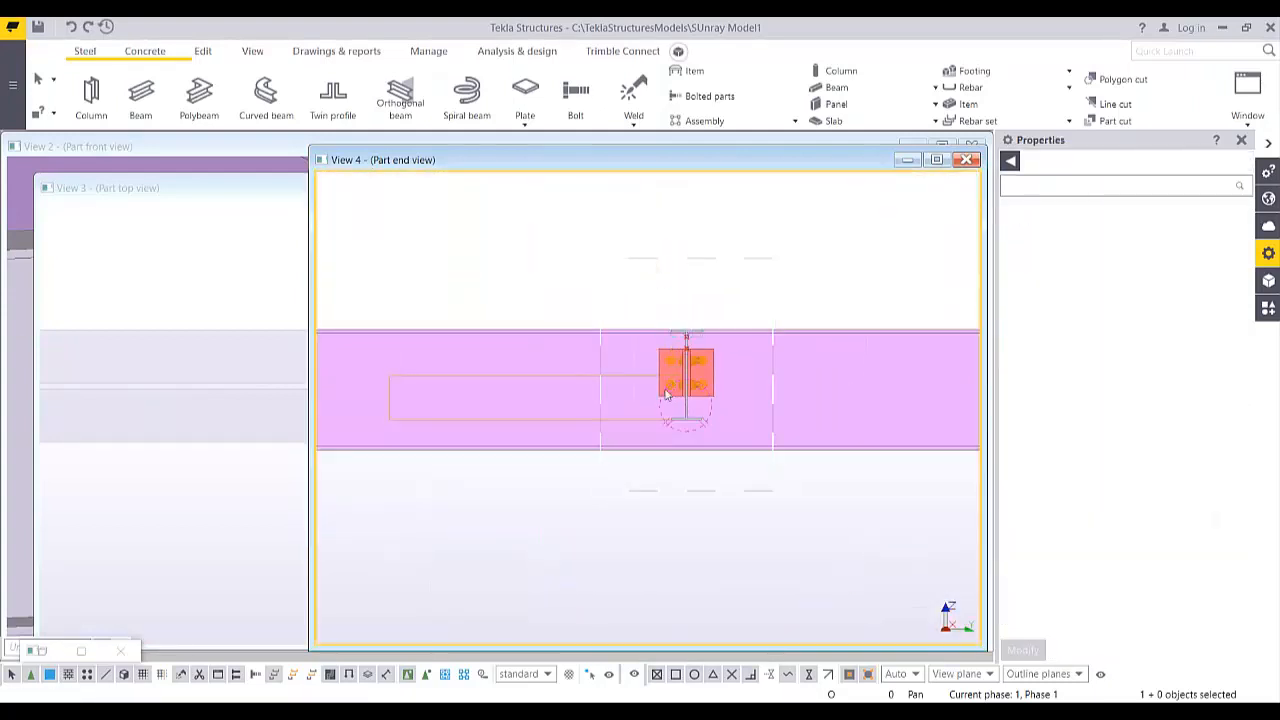
pyautogui.hotkey('ctrl', 'p')
pyautogui.scroll(5, 700, 390)
pyautogui.keyDown('ctrl'); pyautogui.moveTo(616, 382); pyautogui.dragTo(600, 349, button='middle'); pyautogui.keyUp('ctrl')
pyautogui.scroll(3, 574, 346)
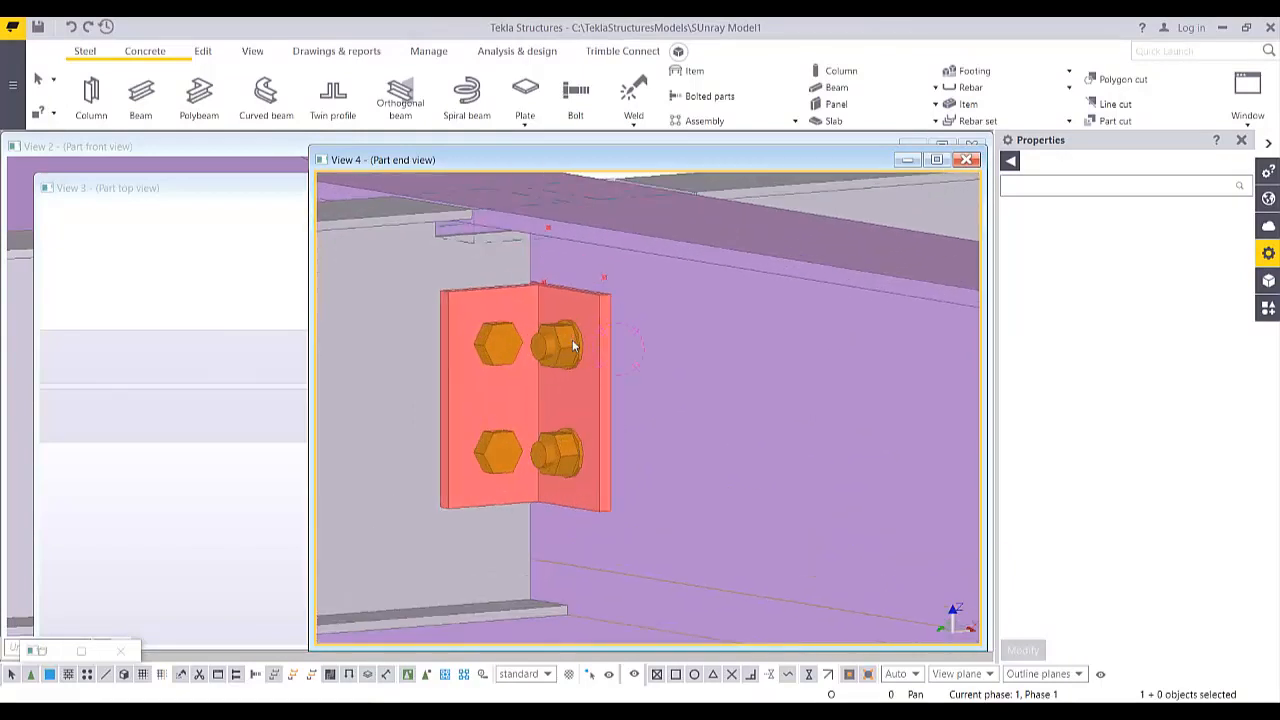
pyautogui.scroll(-2, 574, 346)
pyautogui.click(509, 369)
pyautogui.moveTo(509, 369)
pyautogui.keyDown('ctrl'); pyautogui.mouseDown(button='middle')
pyautogui.moveTo(560, 400)
pyautogui.moveTo(498, 371)
pyautogui.mouseUp(button='middle'); pyautogui.keyUp('ctrl')
pyautogui.scroll(-2, 606, 330)
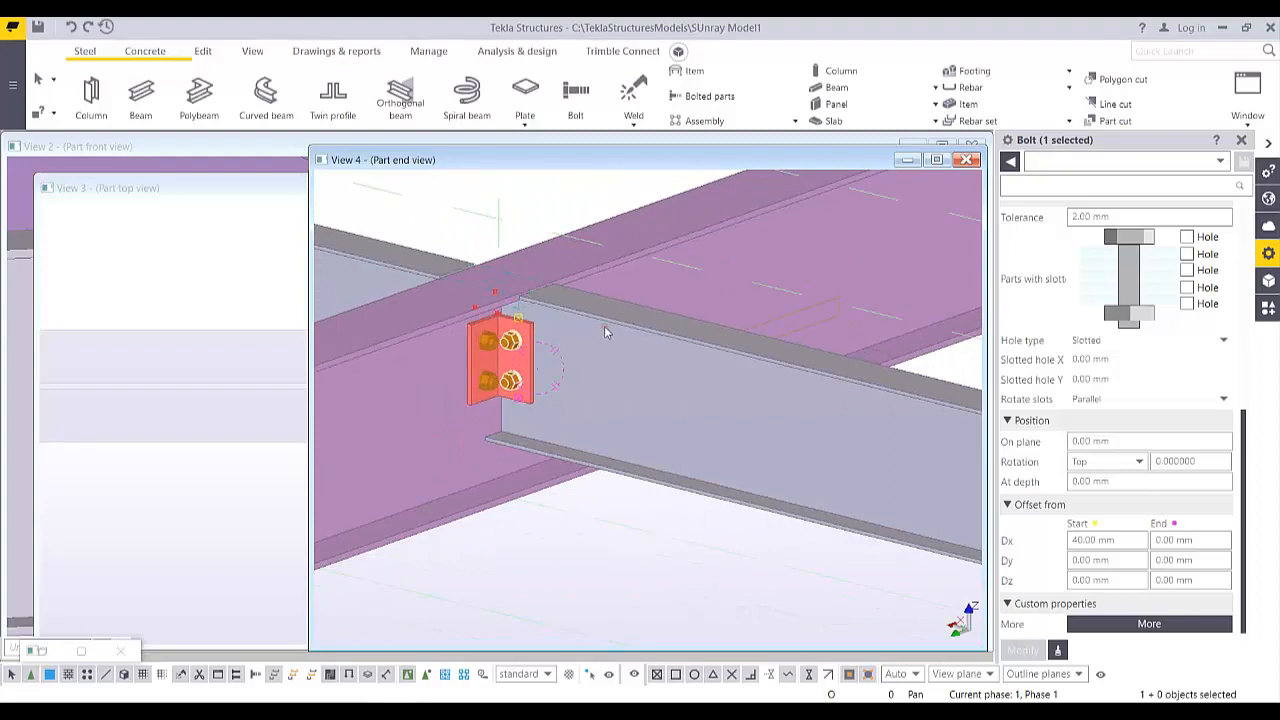
pyautogui.click(538, 352)
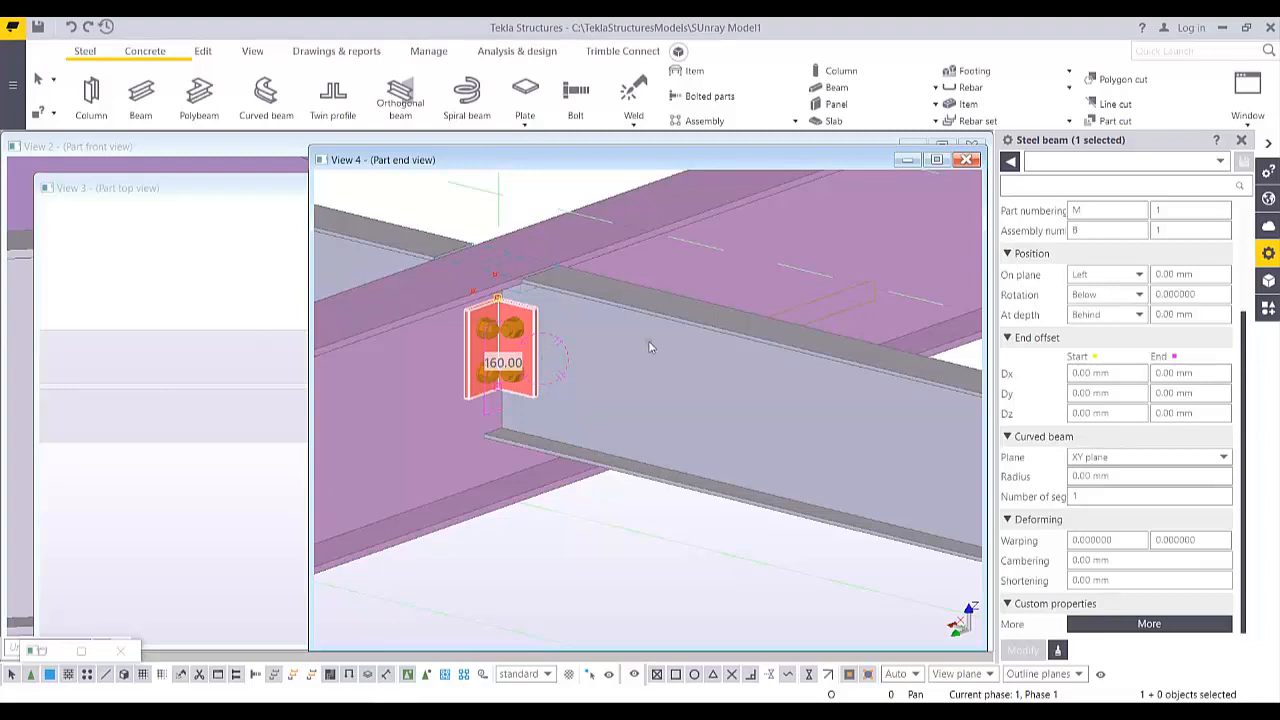
pyautogui.scroll(2, 650, 349)
pyautogui.click(418, 318)
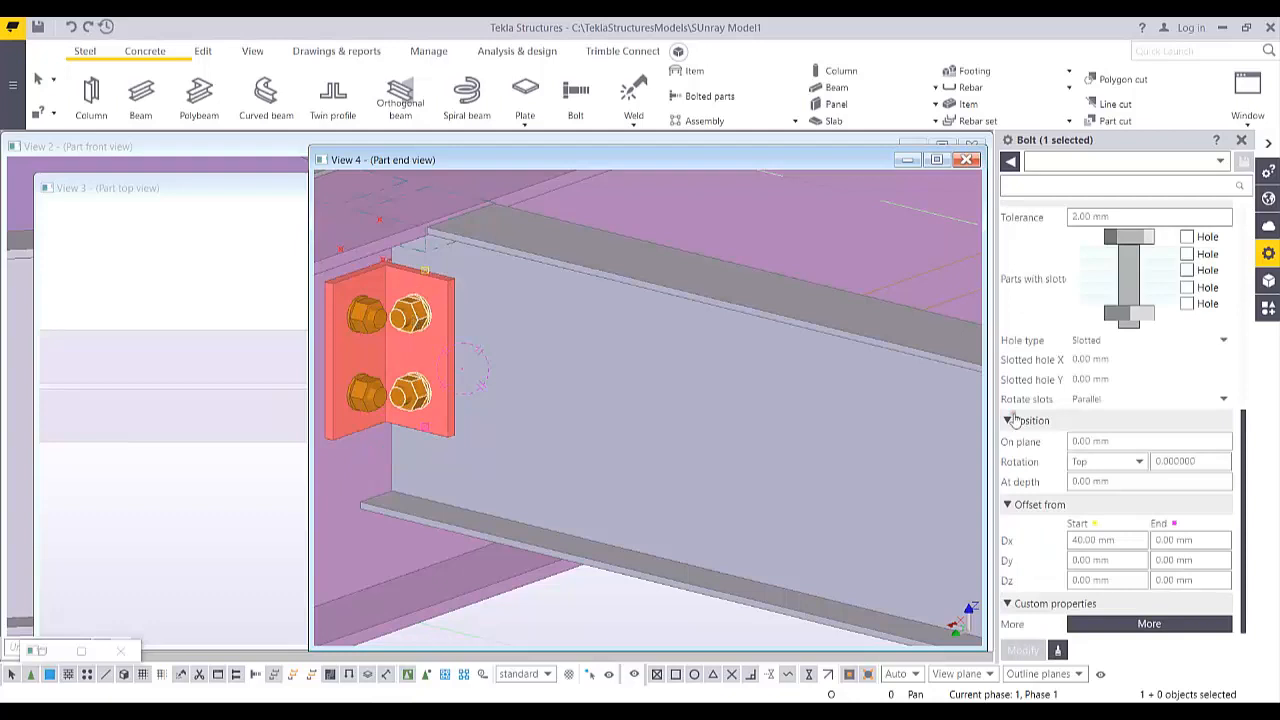
# Set the bolt type of the selected bolt group on the clip angle's beam-web leg to Workshop and clear the selection
pyautogui.scroll(5, 1015, 420)
pyautogui.click(1094, 270)
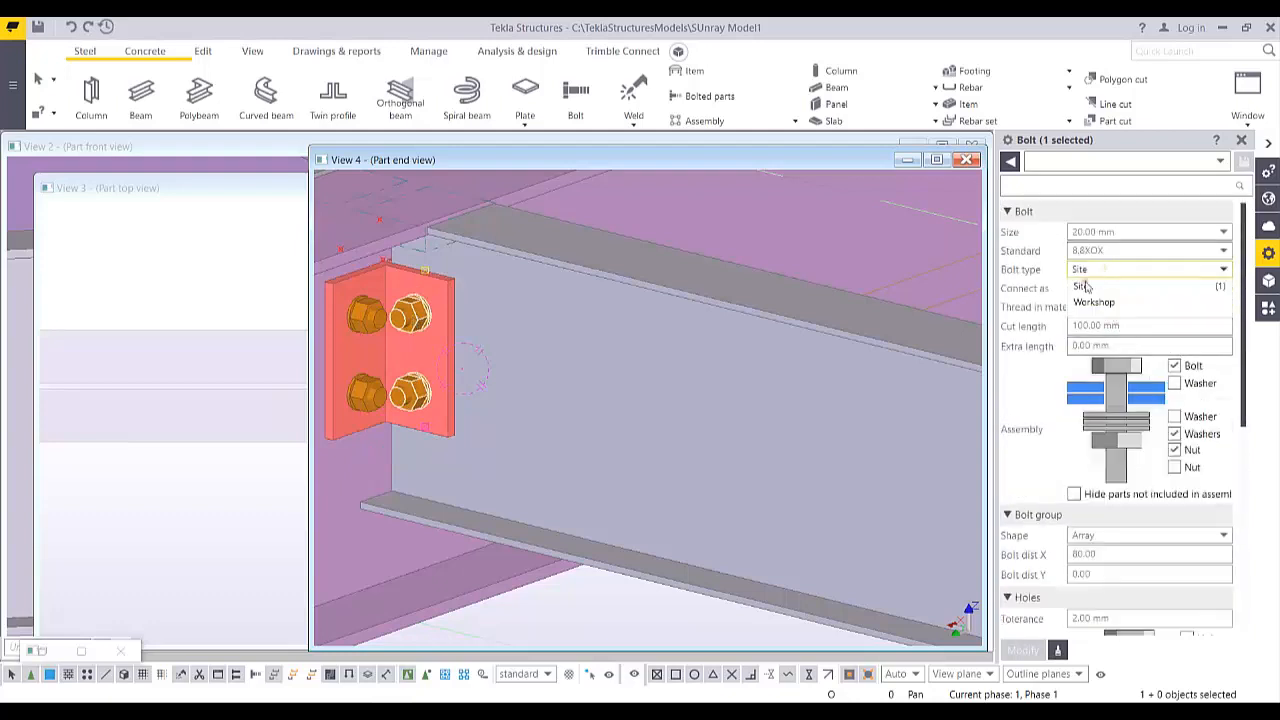
pyautogui.click(1093, 303)
pyautogui.click(1024, 651)
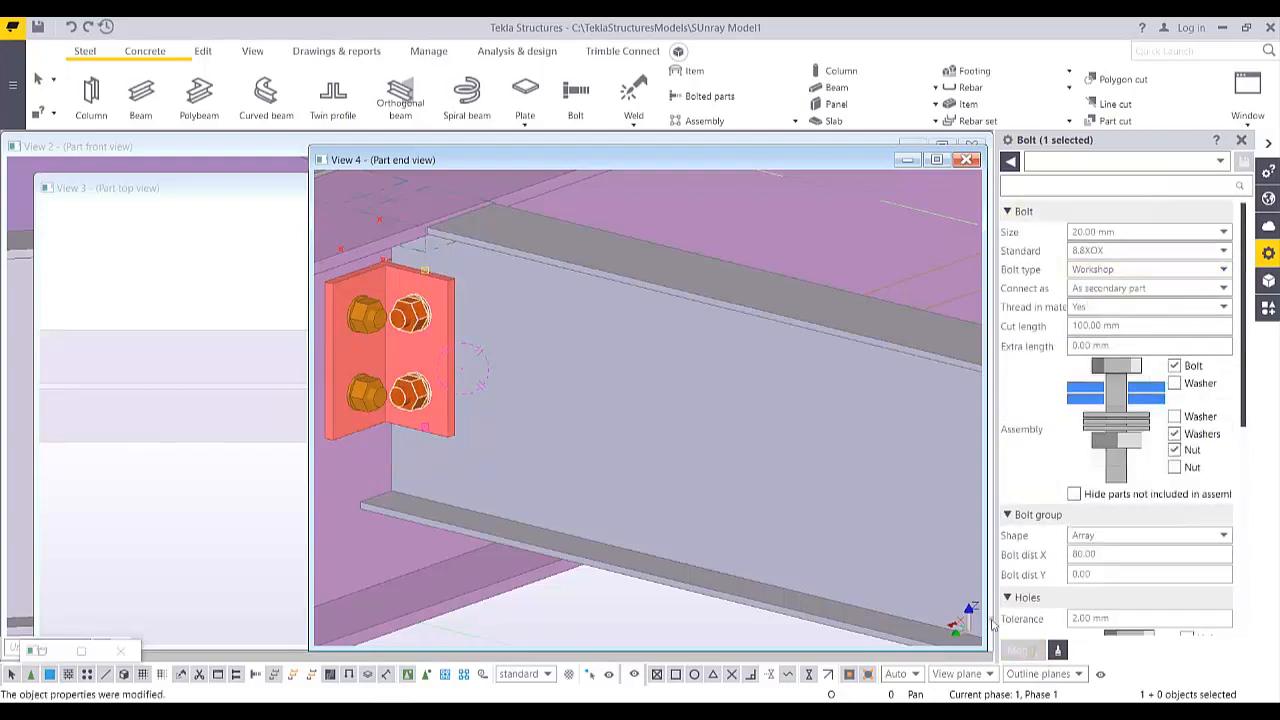
pyautogui.scroll(5, 653, 434)
pyautogui.press('Escape')
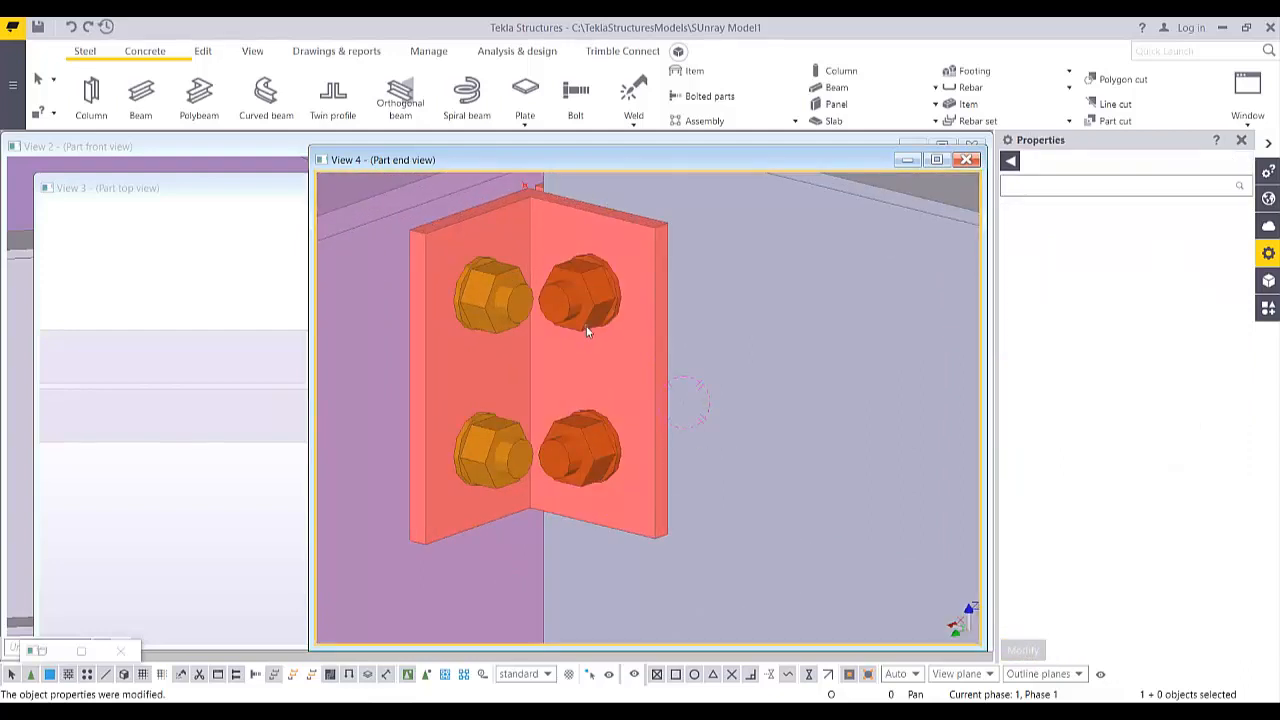
# Change the beam-web bolt group of the clip angle on the connection's opposite side to bolt type Workshop, and deselect it
pyautogui.scroll(-3, 586, 327)
pyautogui.keyDown('ctrl'); pyautogui.moveTo(586, 326); pyautogui.dragTo(645, 351, button='middle'); pyautogui.keyUp('ctrl')
pyautogui.click(525, 383)
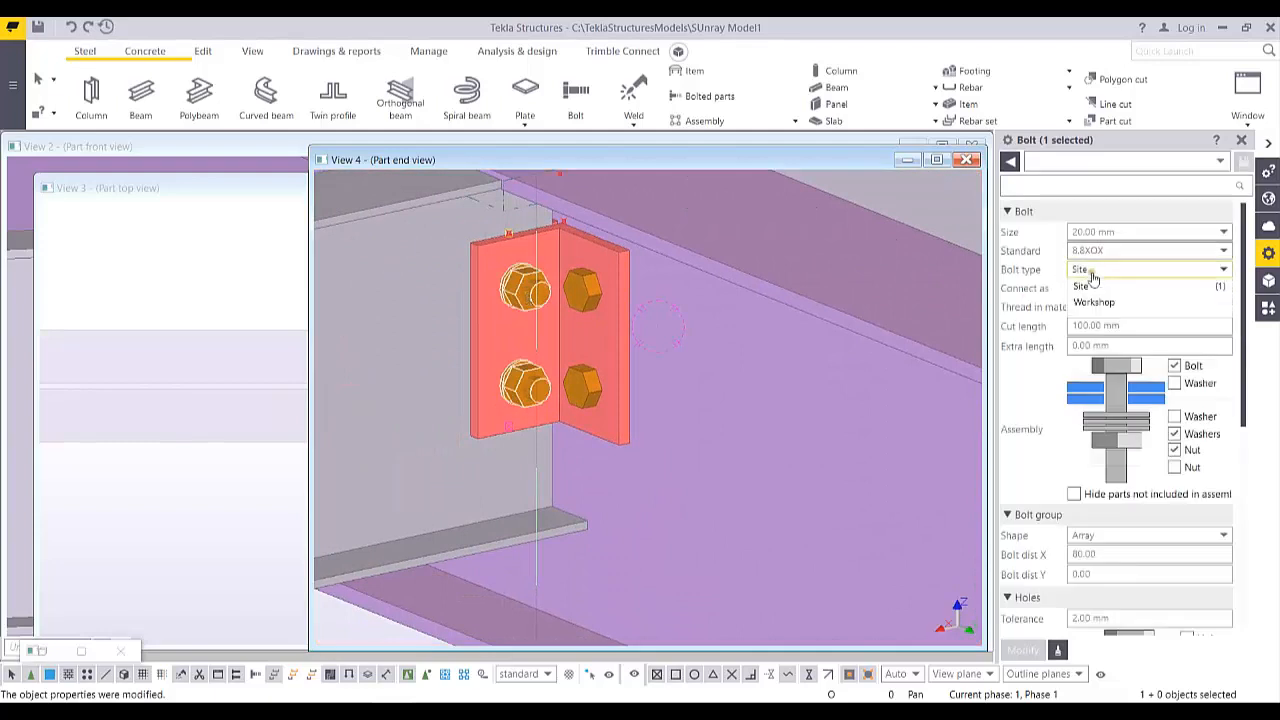
pyautogui.click(1094, 302)
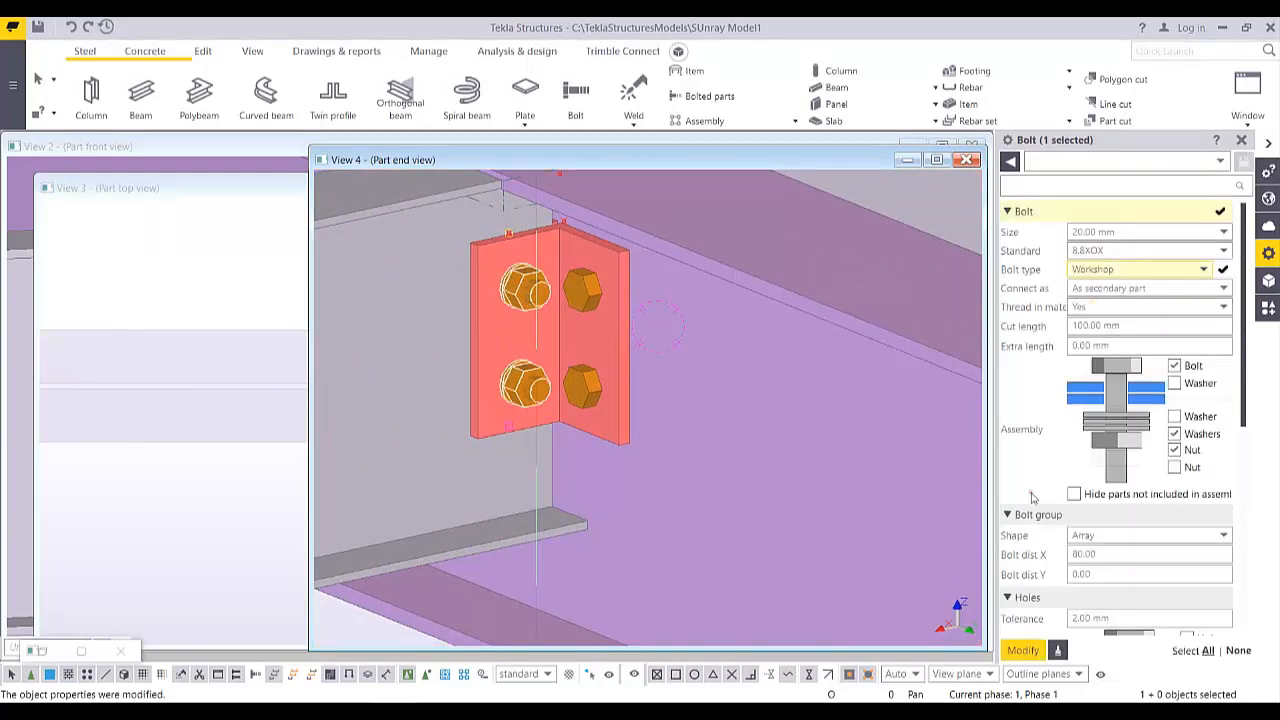
pyautogui.click(1033, 651)
pyautogui.scroll(-5, 648, 245)
pyautogui.click(648, 243)
# Examine the finished clip angle connection and its bolt groups from both sides of the girder
pyautogui.scroll(6, 599, 405)
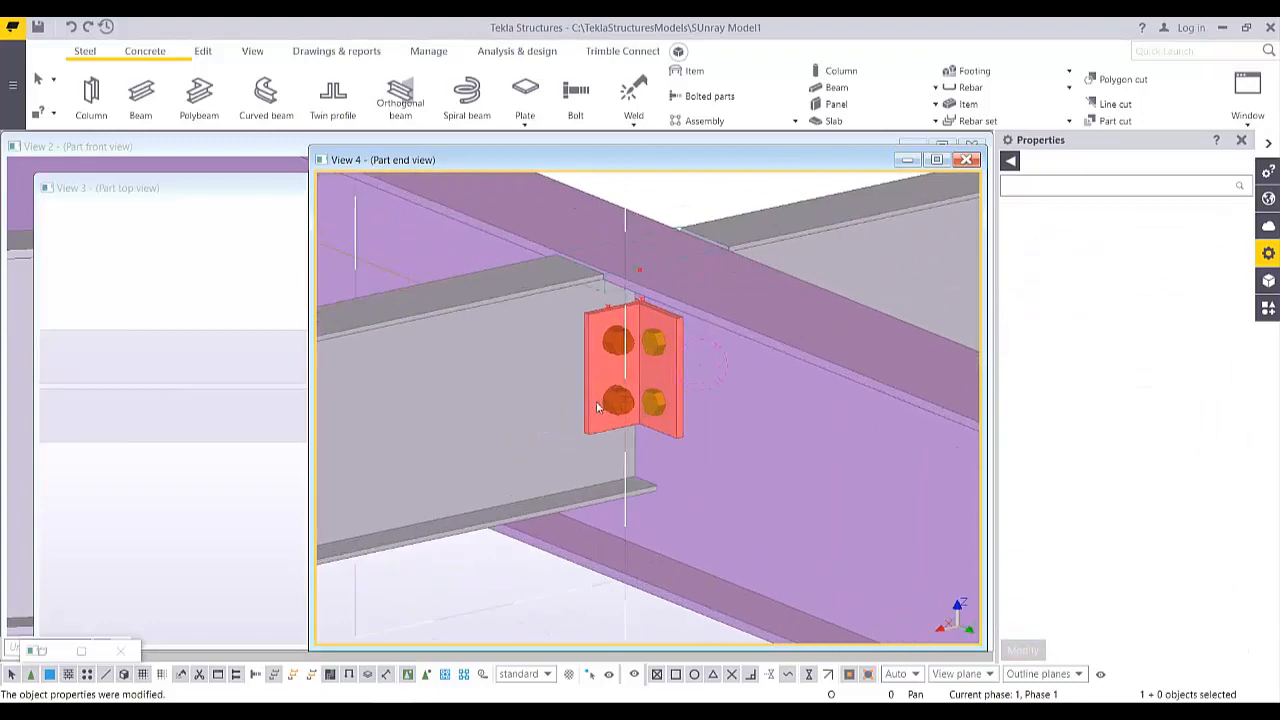
pyautogui.keyDown('ctrl'); pyautogui.moveTo(600, 379); pyautogui.dragTo(834, 354, button='middle'); pyautogui.keyUp('ctrl')
pyautogui.scroll(-1, 614, 369)
pyautogui.scroll(-3, 613, 363)
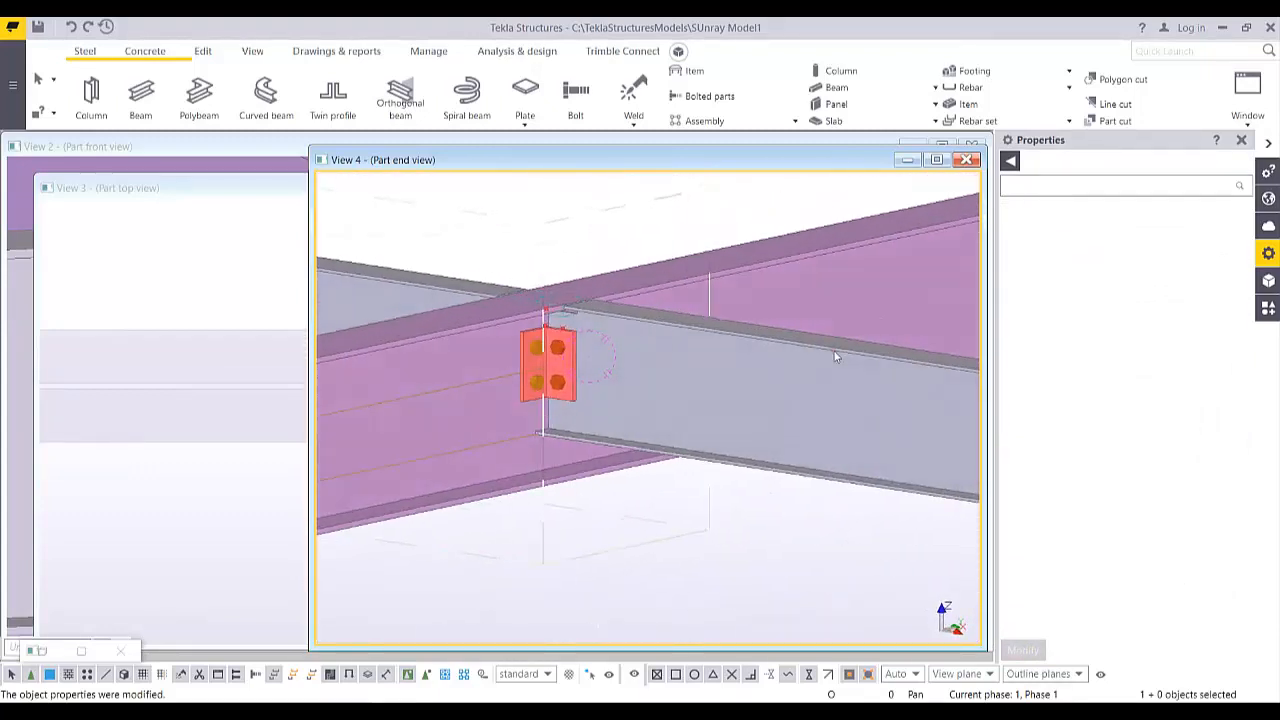
pyautogui.scroll(2, 619, 328)
pyautogui.moveTo(540, 328); pyautogui.dragTo(651, 316, button='middle')
pyautogui.scroll(2, 680, 344)
pyautogui.scroll(-3, 660, 384)
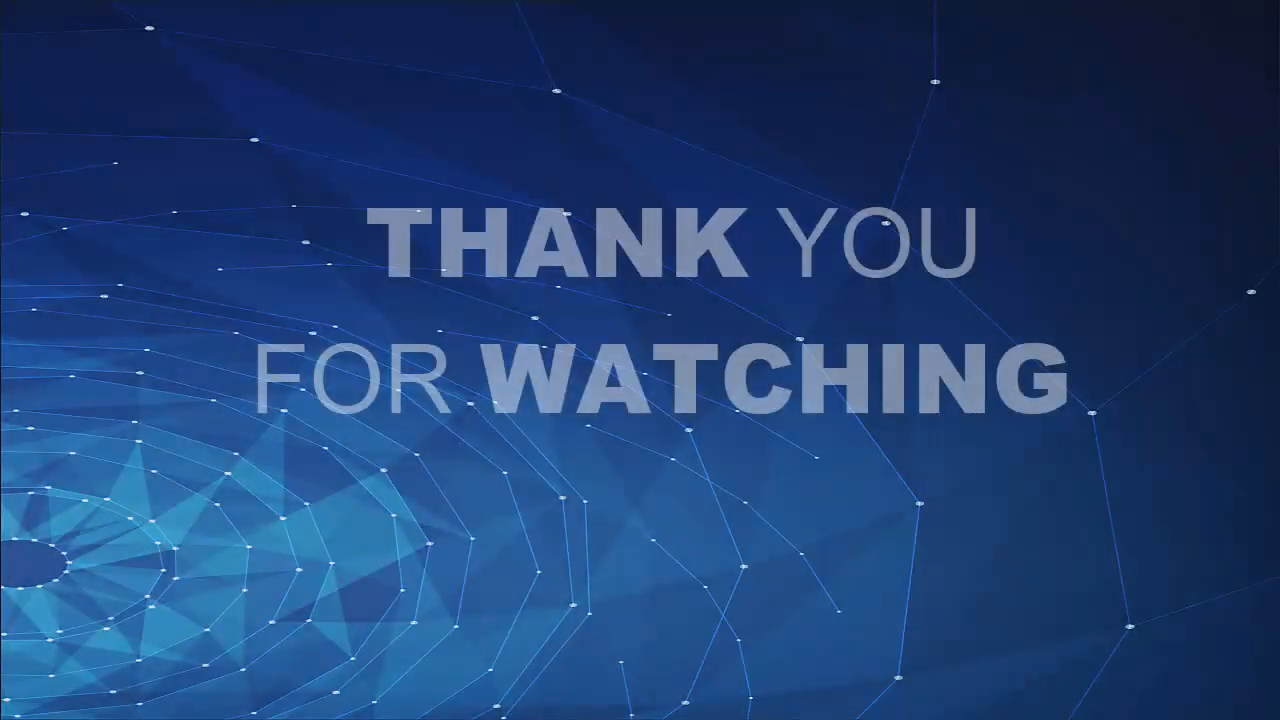